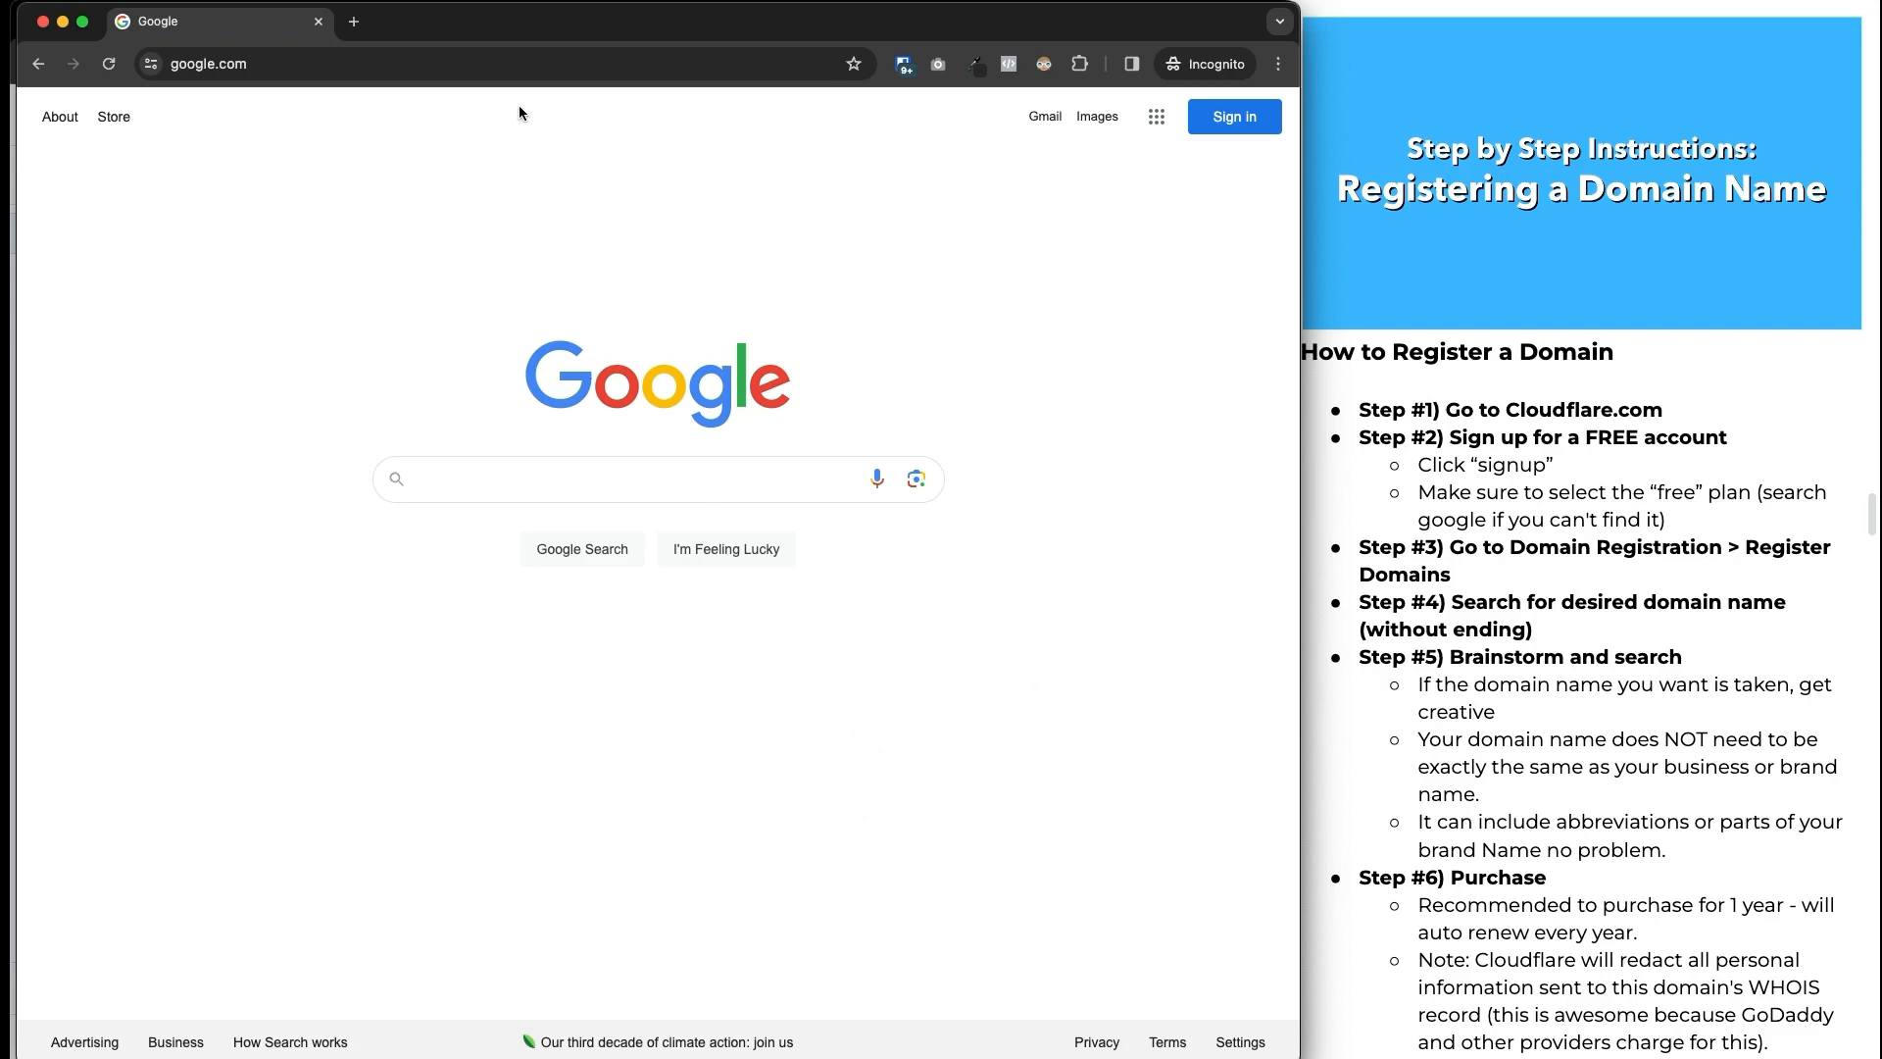
Go to cloudflare.com and open the sign-up plans page.
{"action": "left_click", "coordinate": [527, 69]}
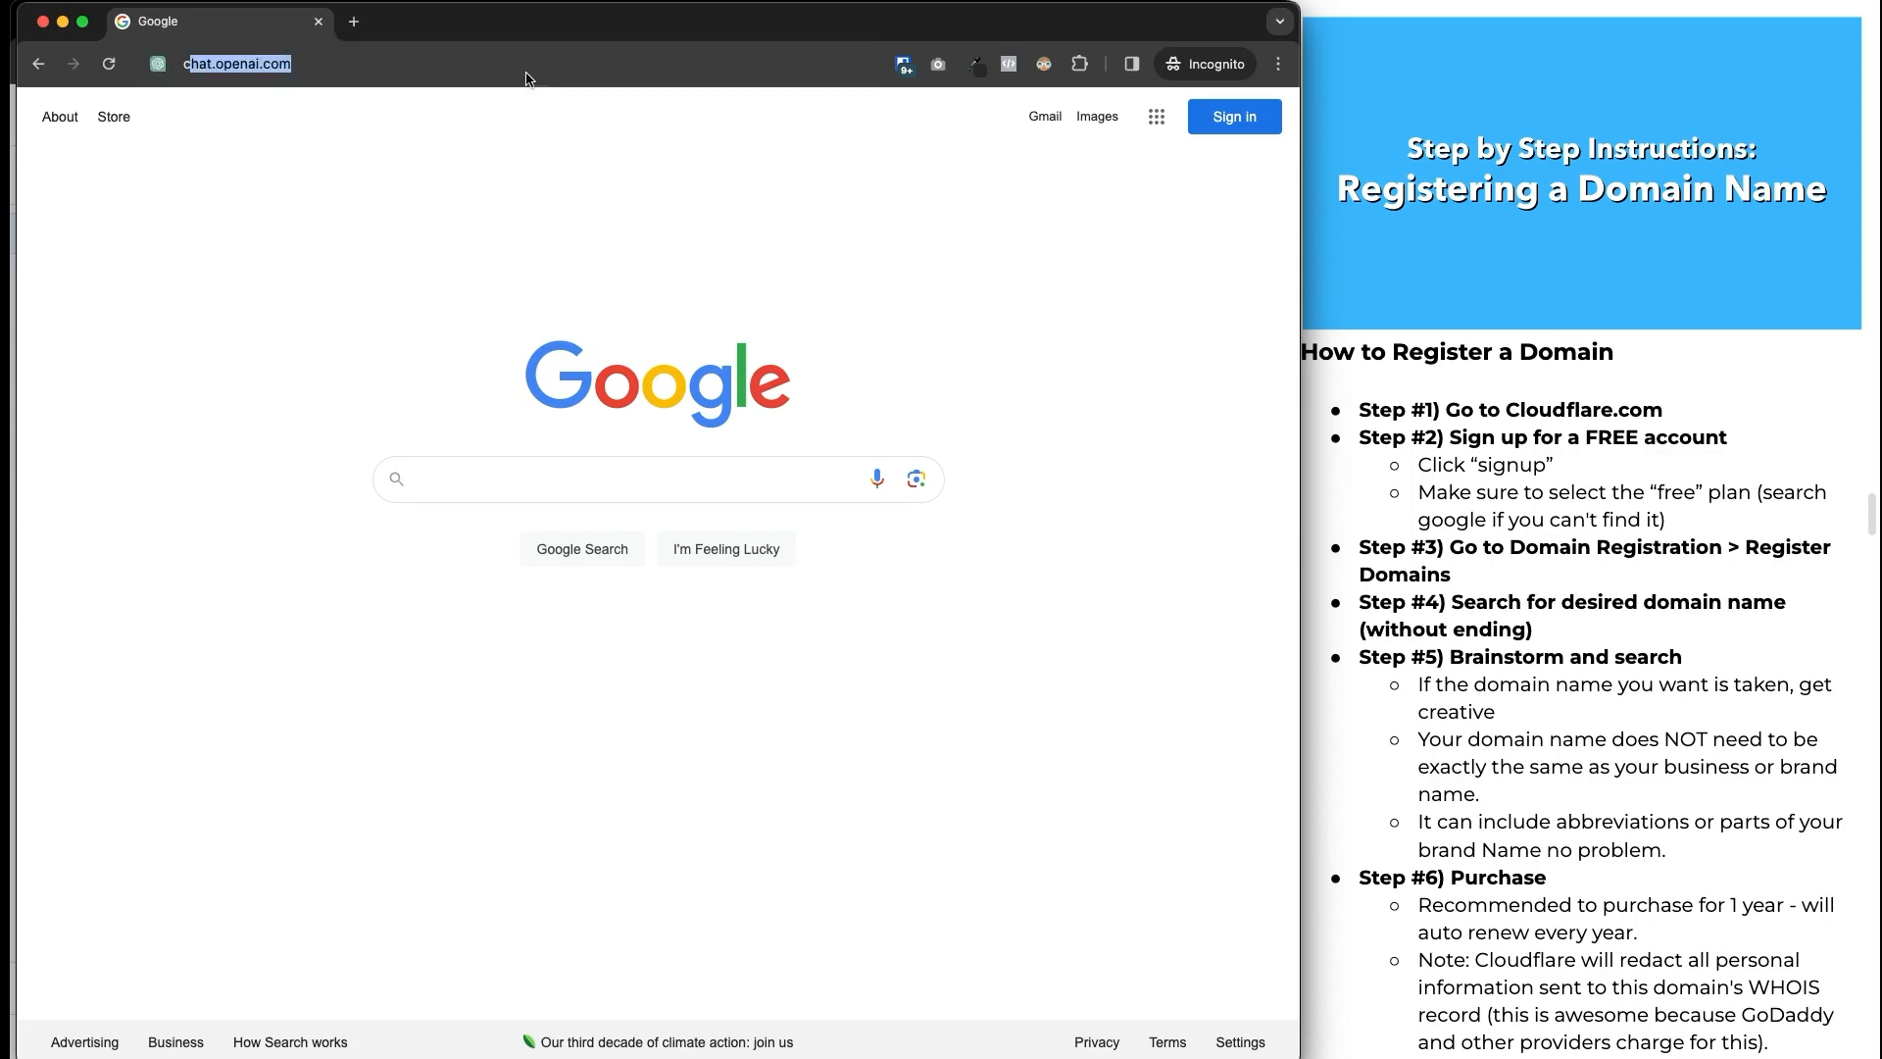
{"action": "type", "text": "cloud"}
{"action": "key", "text": "Return"}
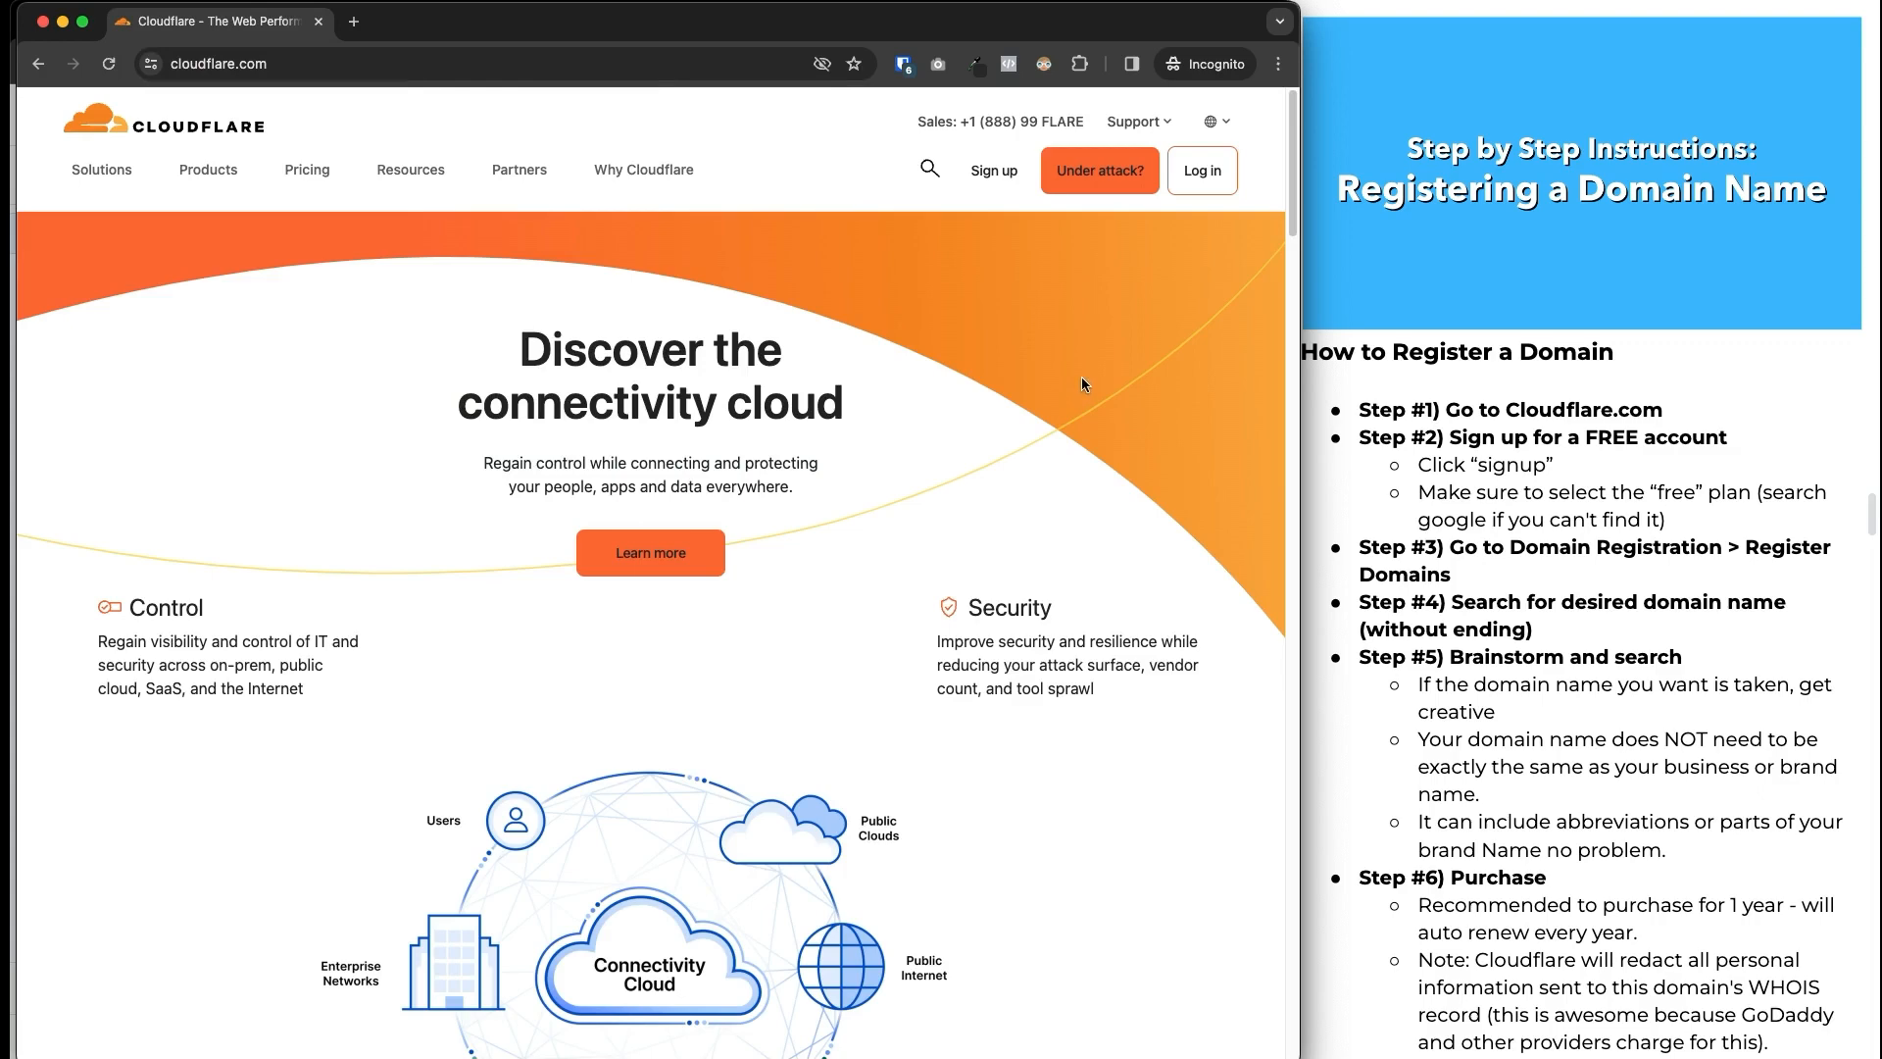
{"action": "left_click", "coordinate": [990, 171]}
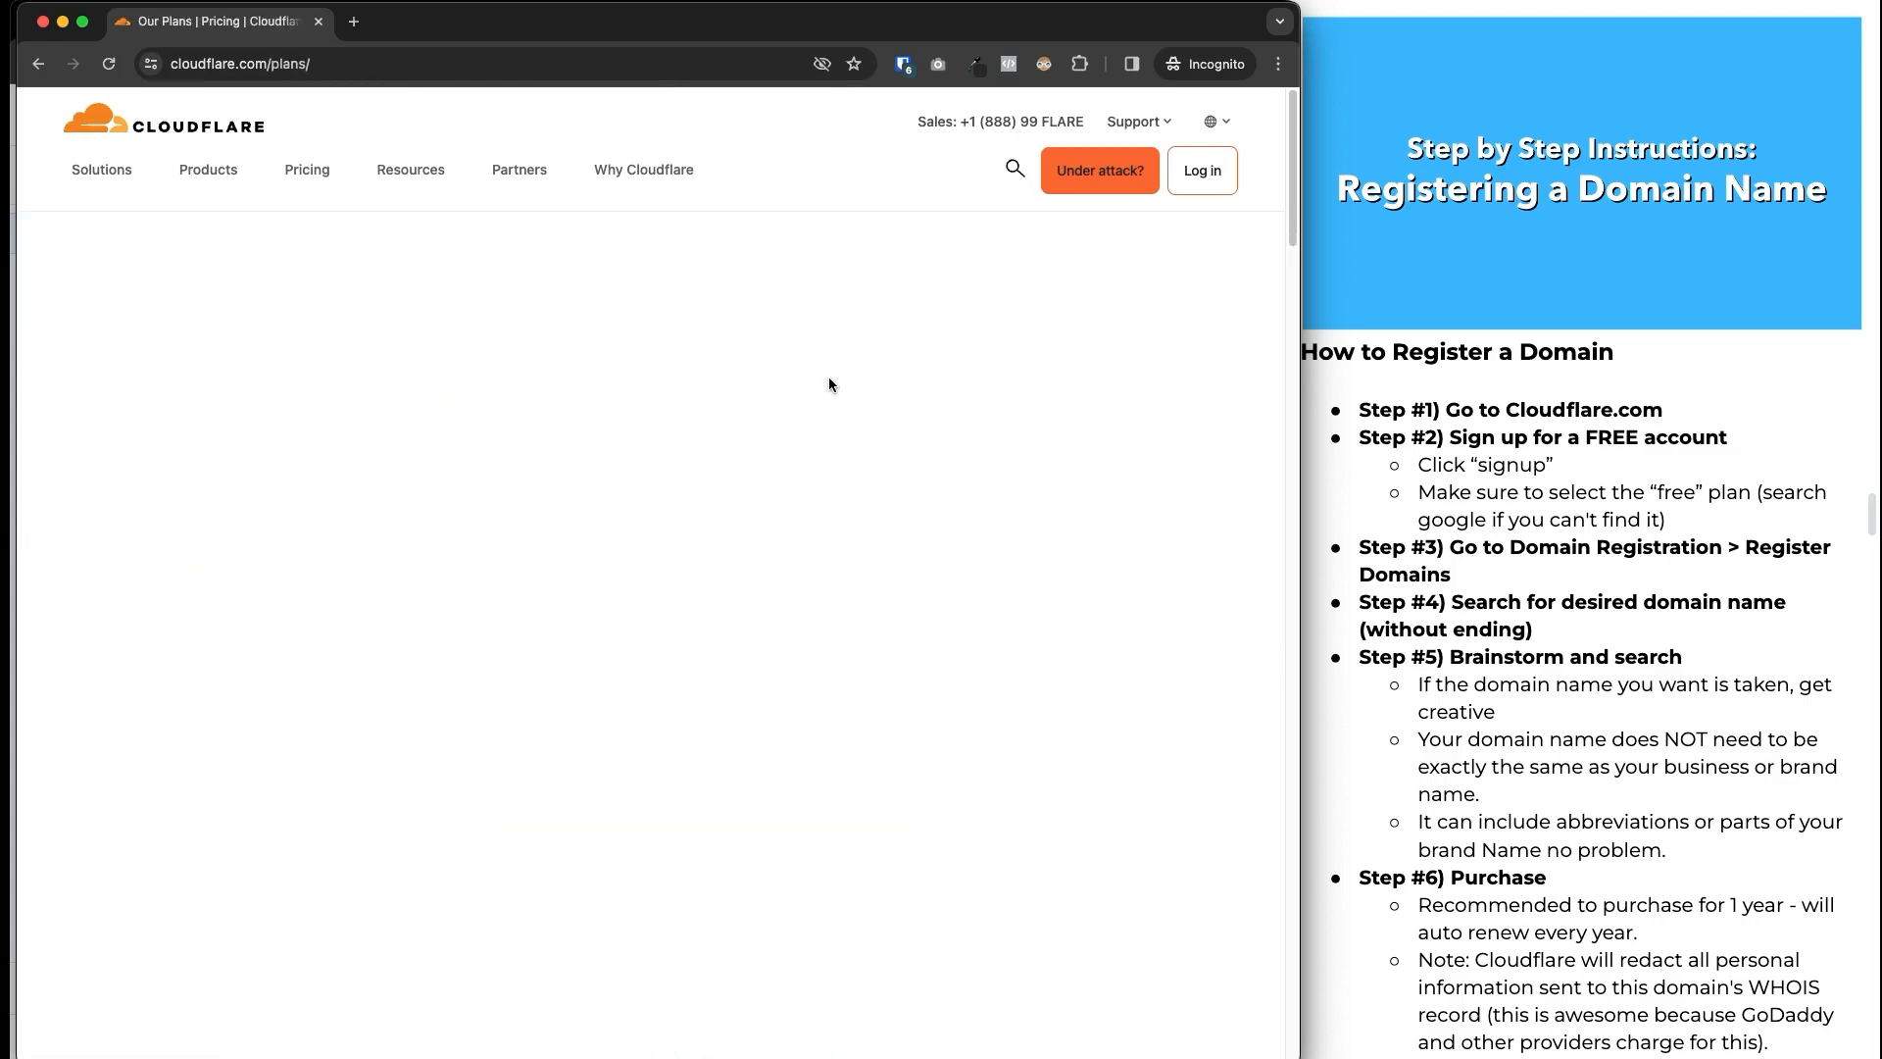
Scroll through the plan comparison of Free, Pro, Business and Enterprise features.
{"action": "scroll", "coordinate": [286, 455], "scroll_direction": "down", "scroll_amount": 3}
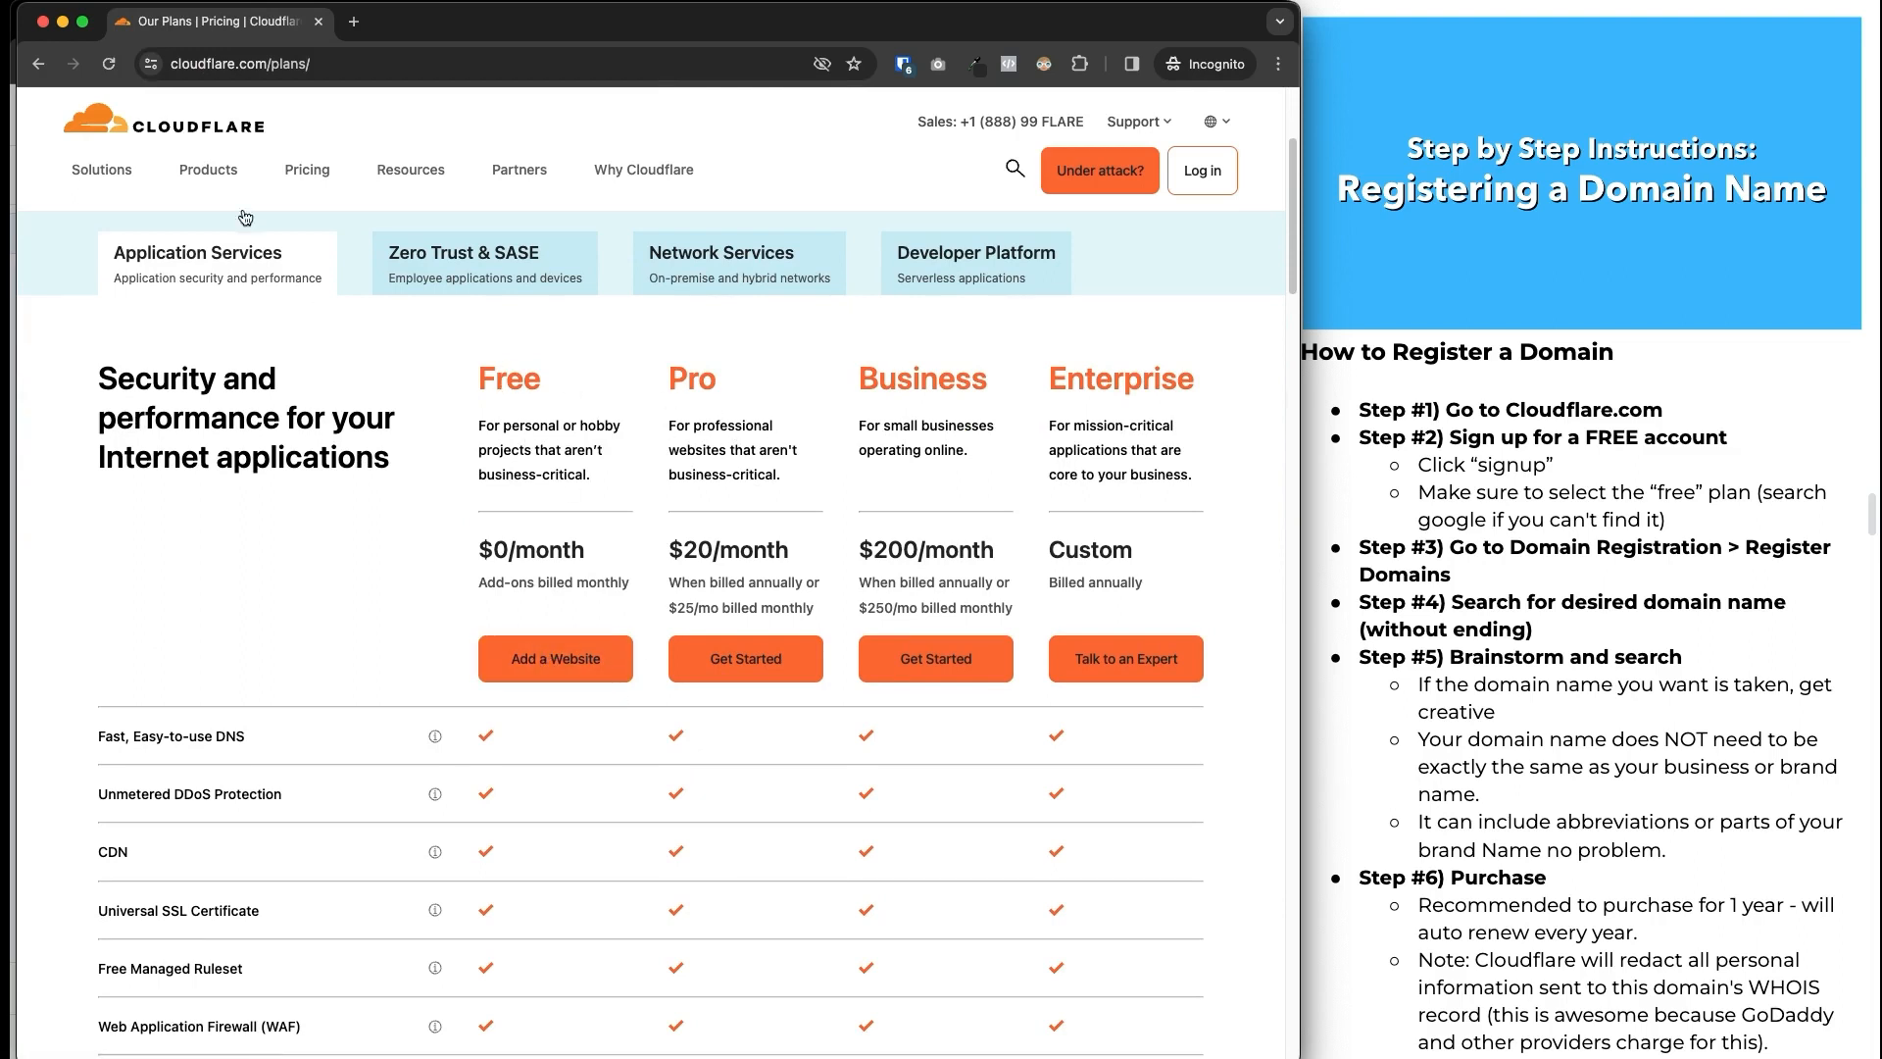
{"action": "left_click_drag", "start_coordinate": [650, 341], "coordinate": [465, 579]}
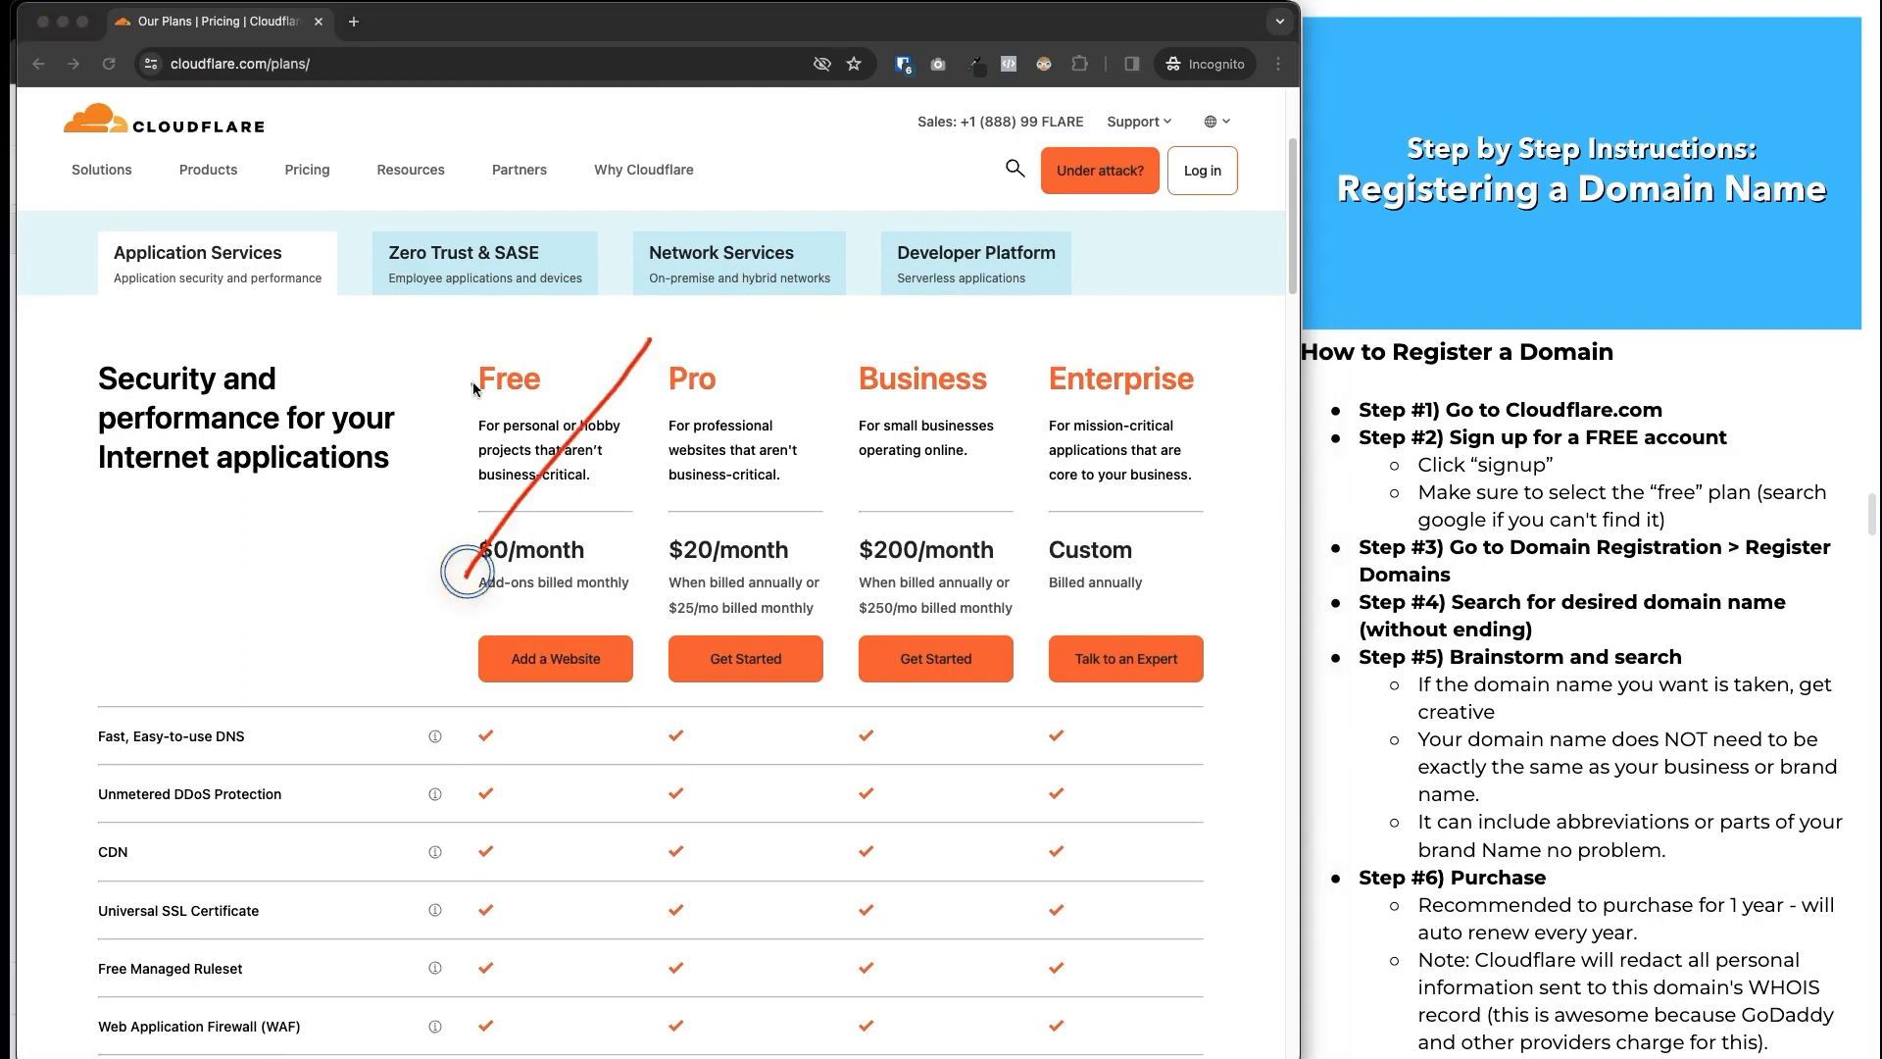
{"action": "left_click_drag", "start_coordinate": [475, 384], "coordinate": [643, 627]}
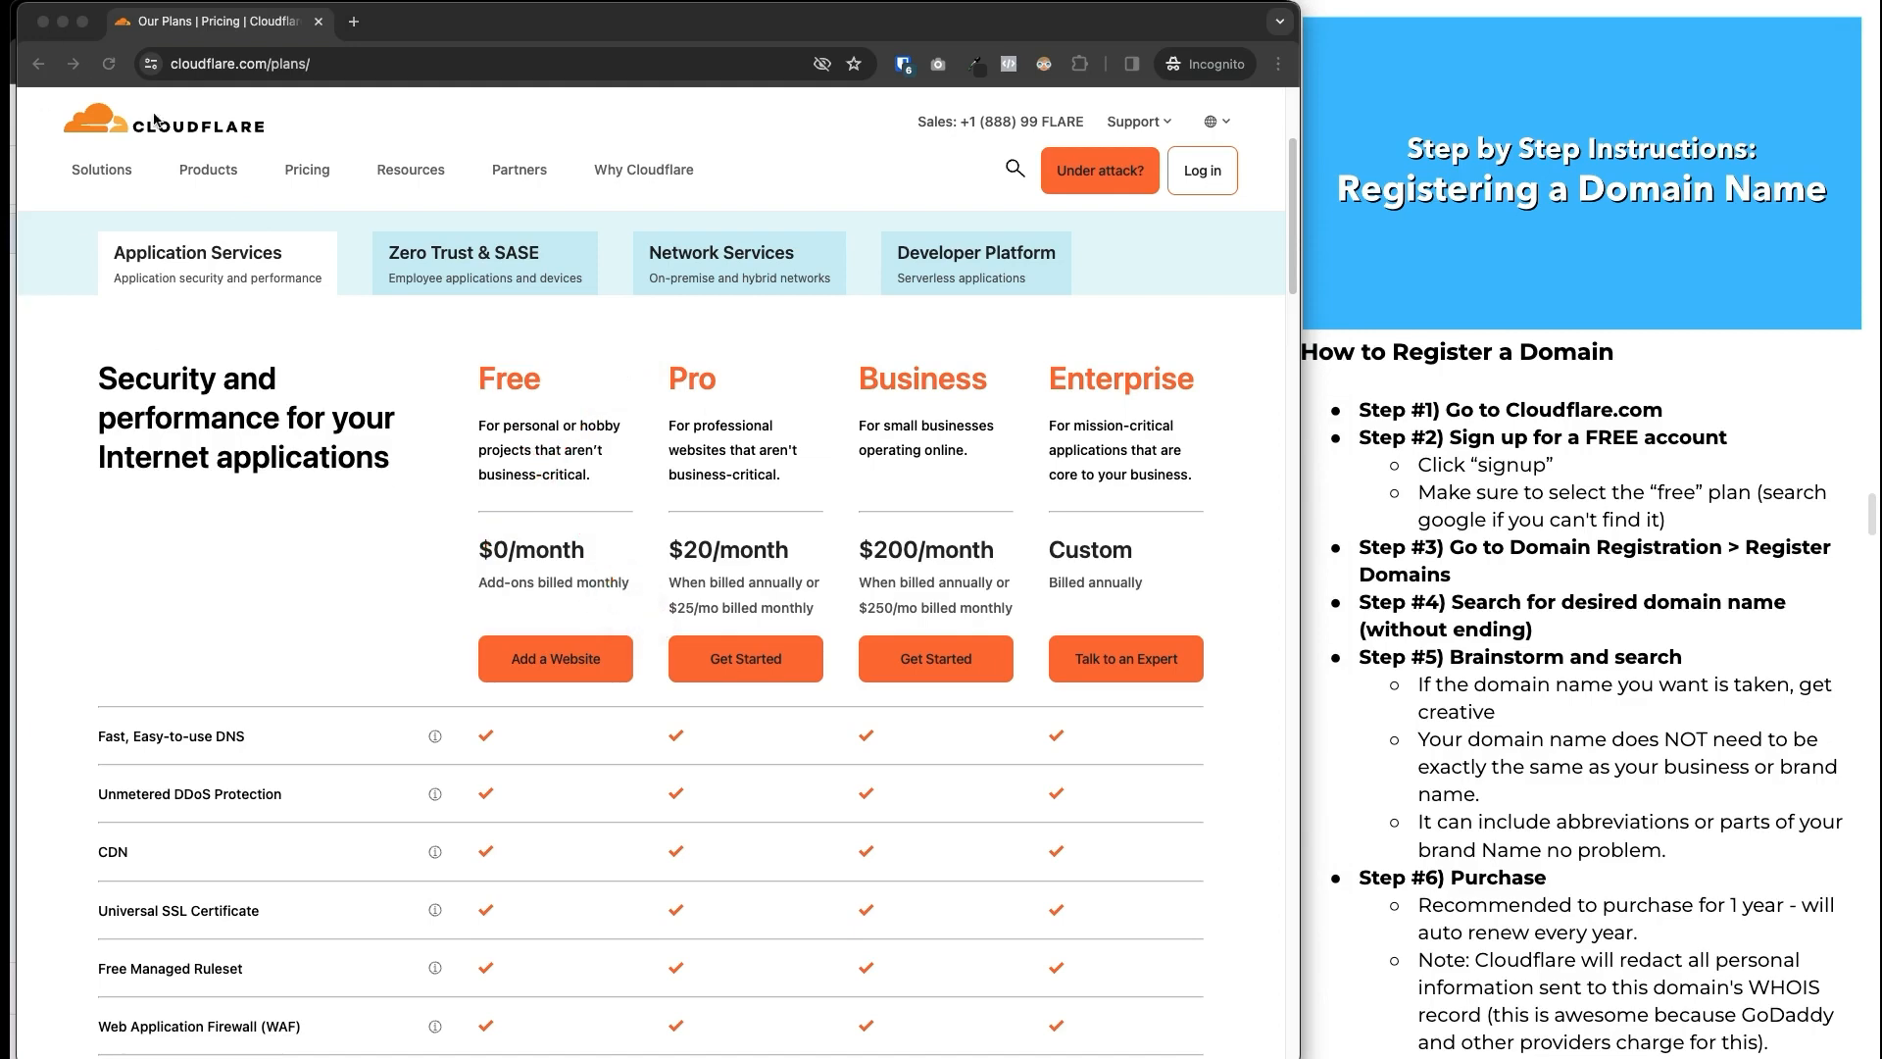
{"action": "scroll", "coordinate": [446, 617], "scroll_direction": "down", "scroll_amount": 3}
{"action": "scroll", "coordinate": [446, 618], "scroll_direction": "down", "scroll_amount": 15}
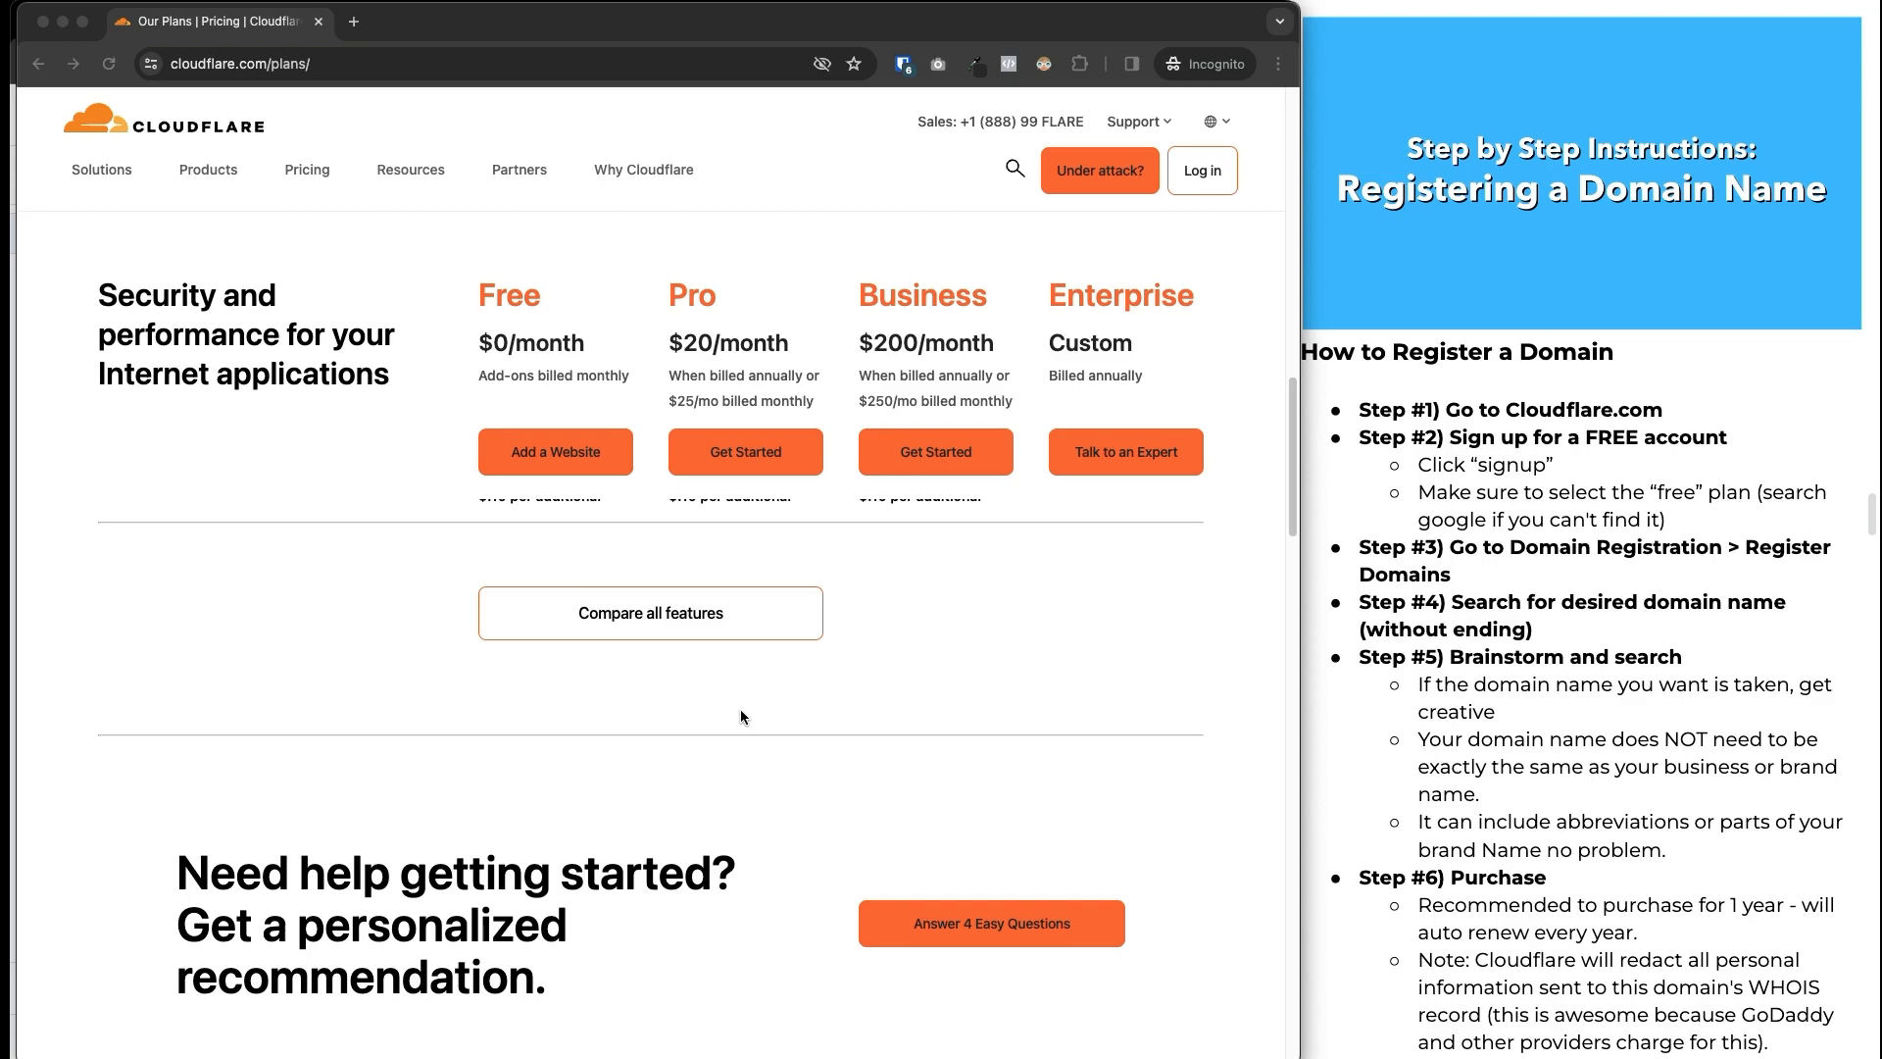
{"action": "scroll", "coordinate": [672, 684], "scroll_direction": "up", "scroll_amount": 10}
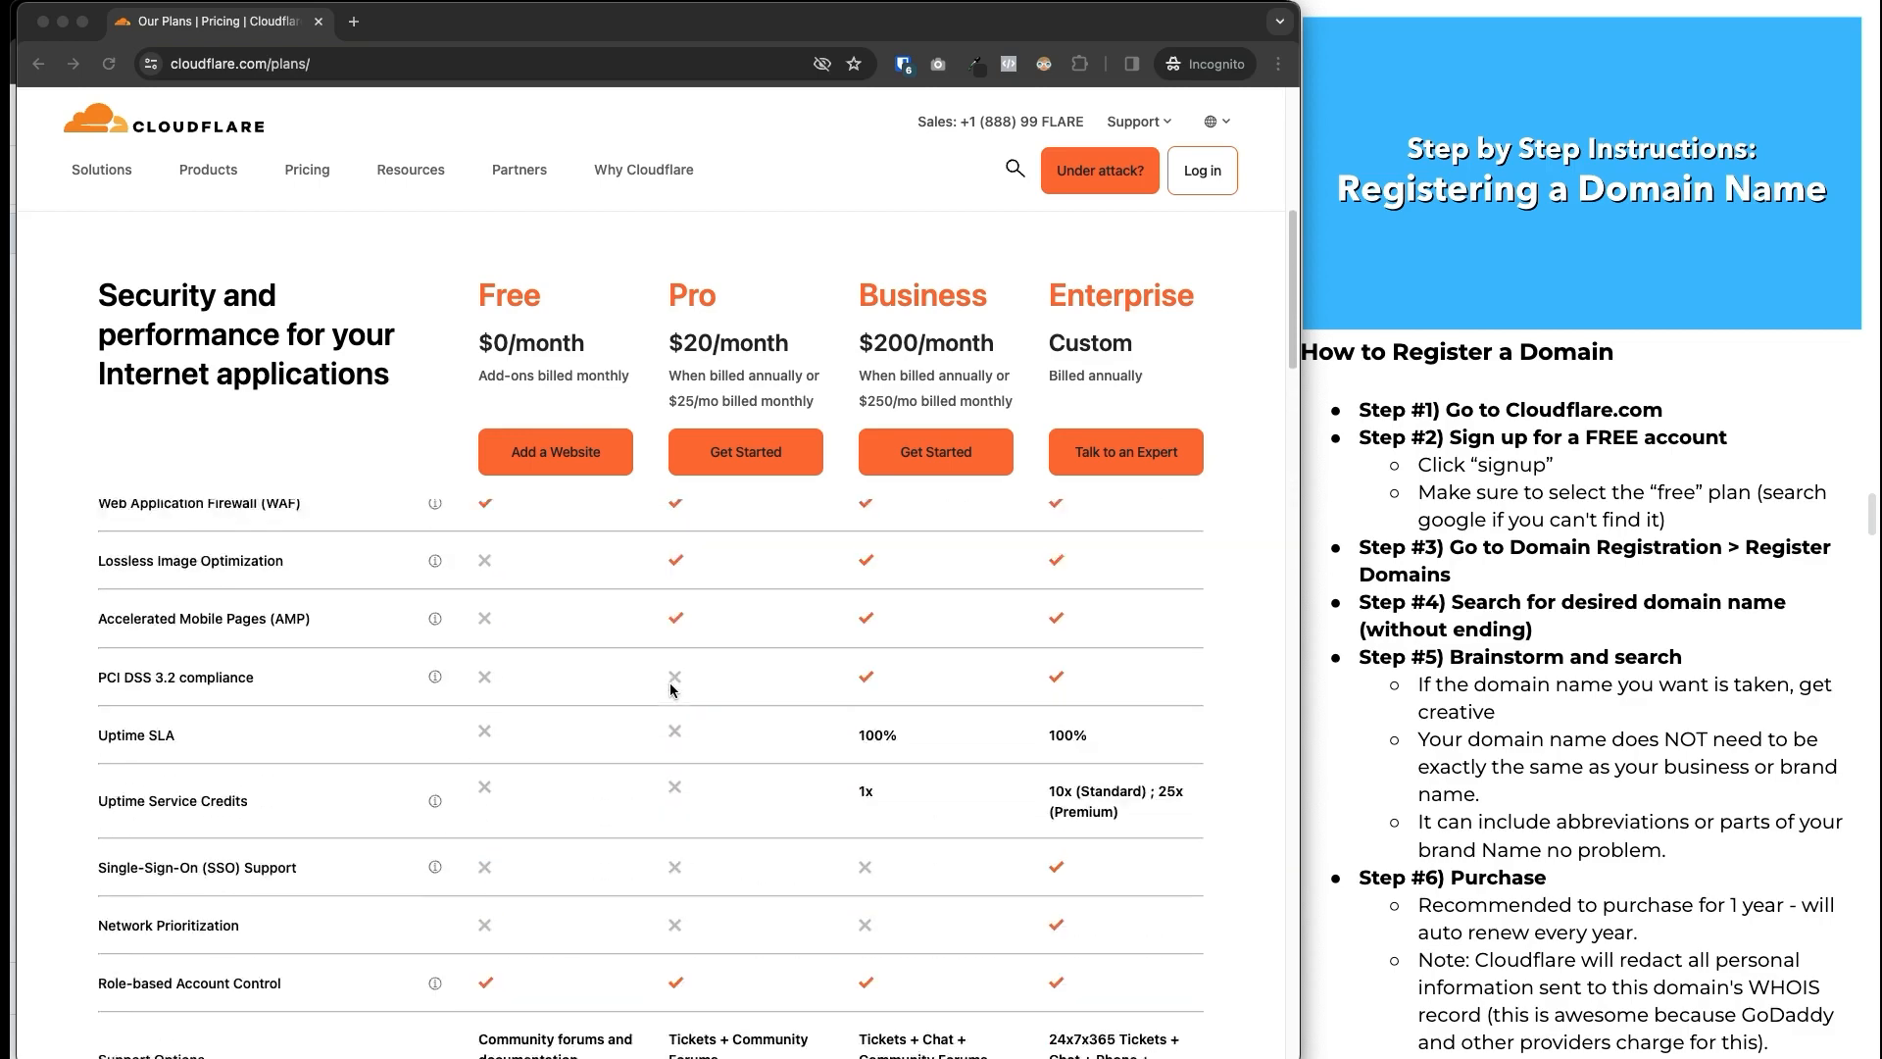
{"action": "scroll", "coordinate": [672, 689], "scroll_direction": "up", "scroll_amount": 4}
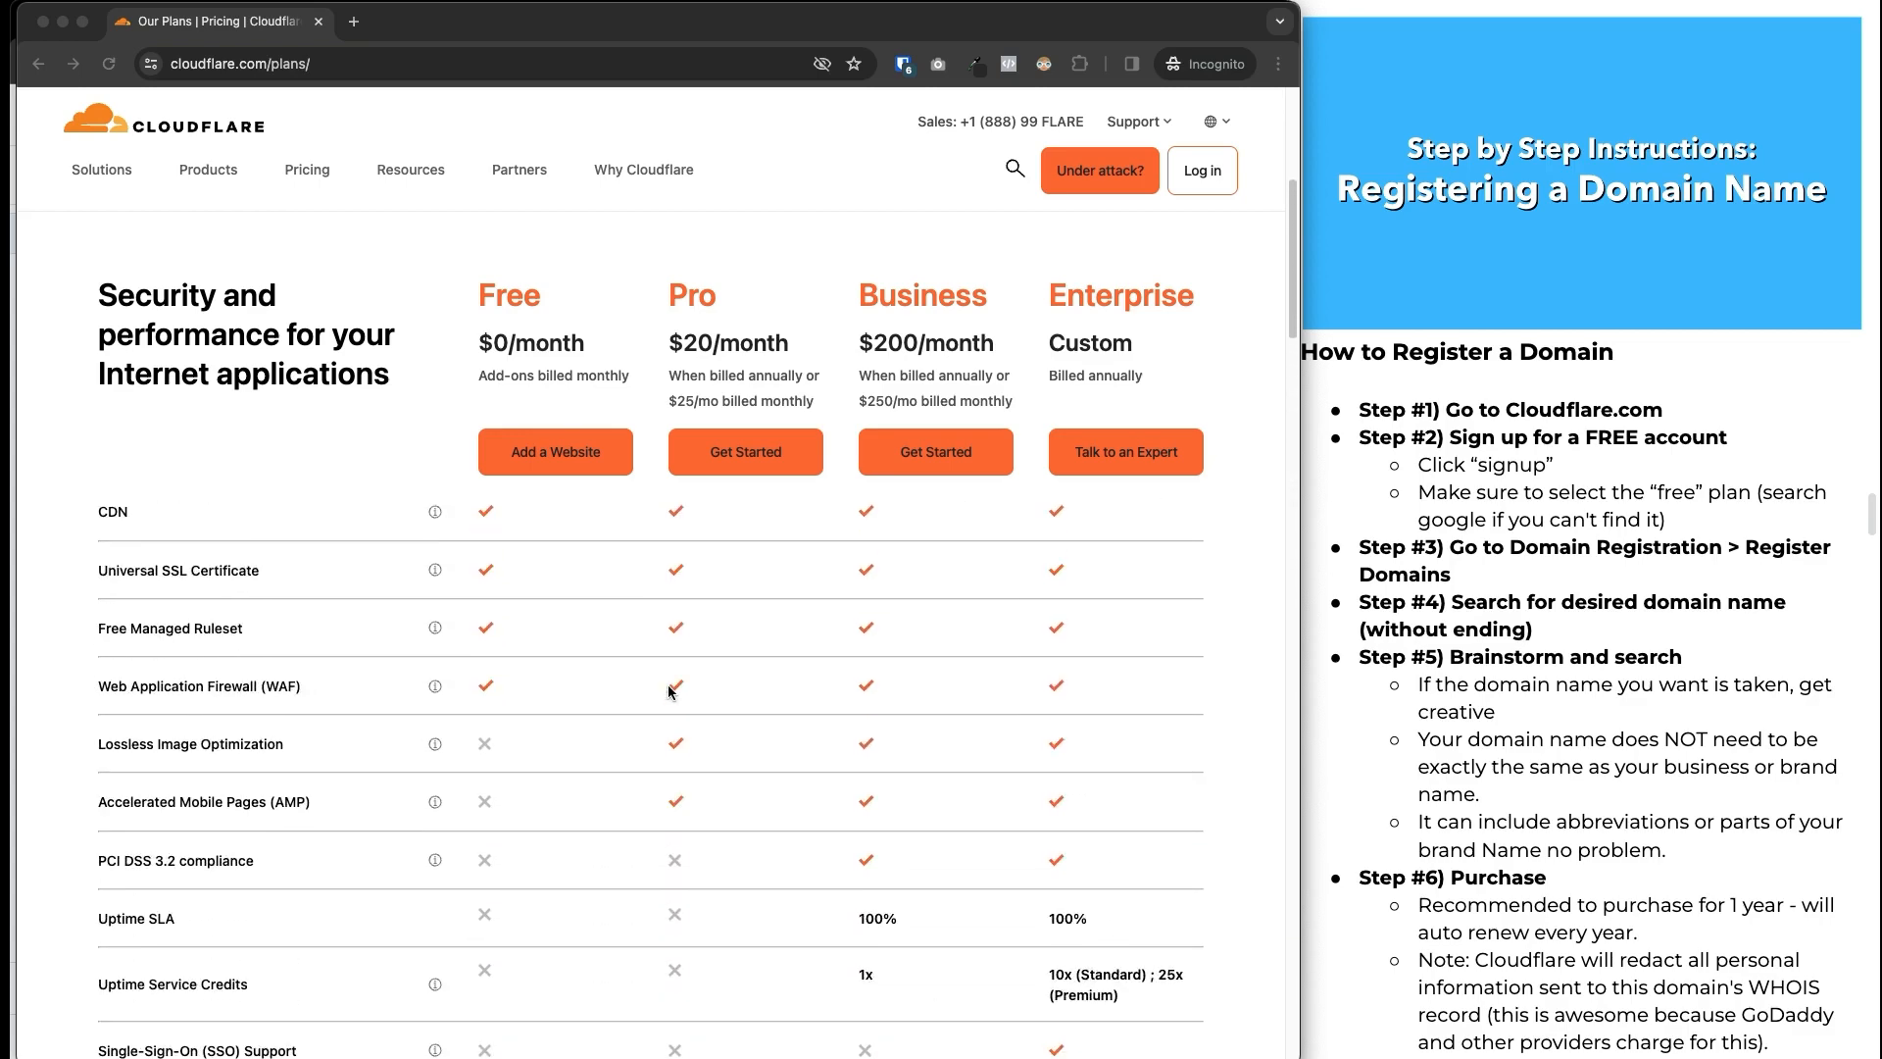
{"action": "scroll", "coordinate": [671, 690], "scroll_direction": "up", "scroll_amount": 1}
Sign up for the Free plan with the account email and password, dismissing the save-password prompt.
{"action": "left_click", "coordinate": [573, 468]}
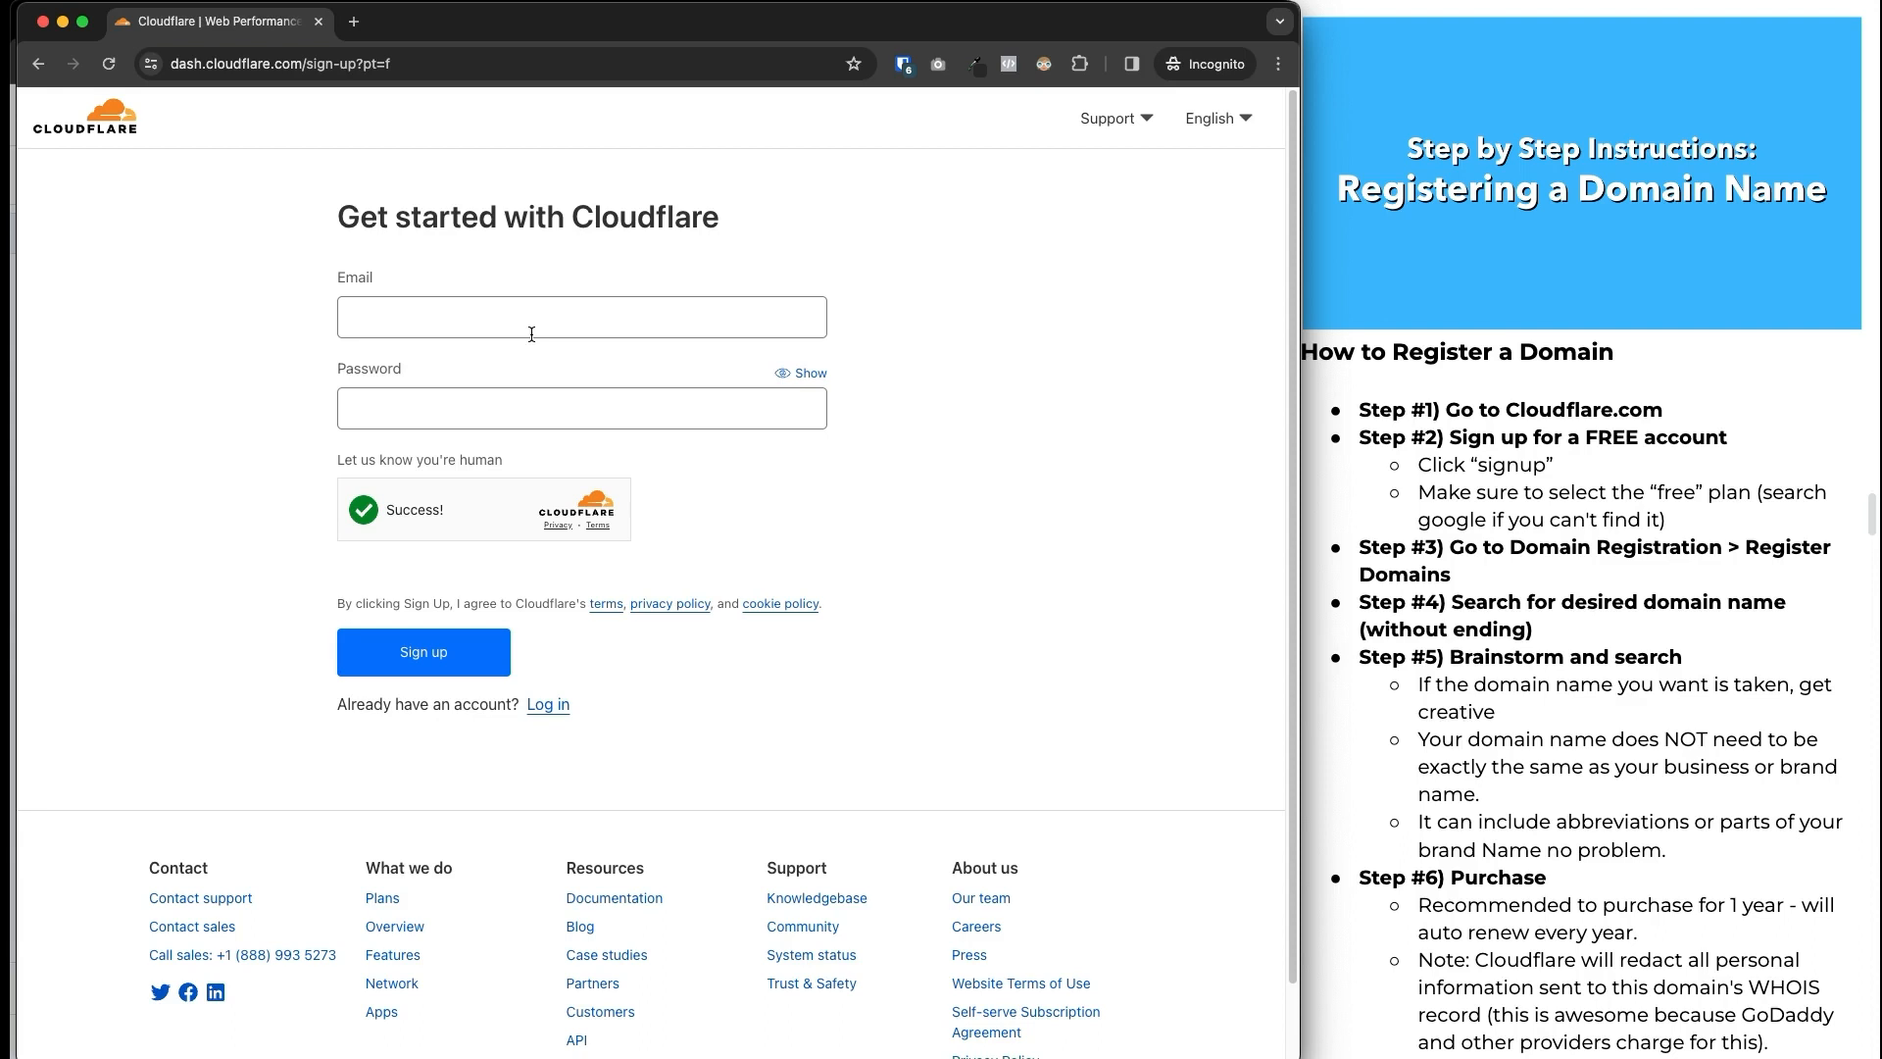
{"action": "left_click", "coordinate": [532, 334]}
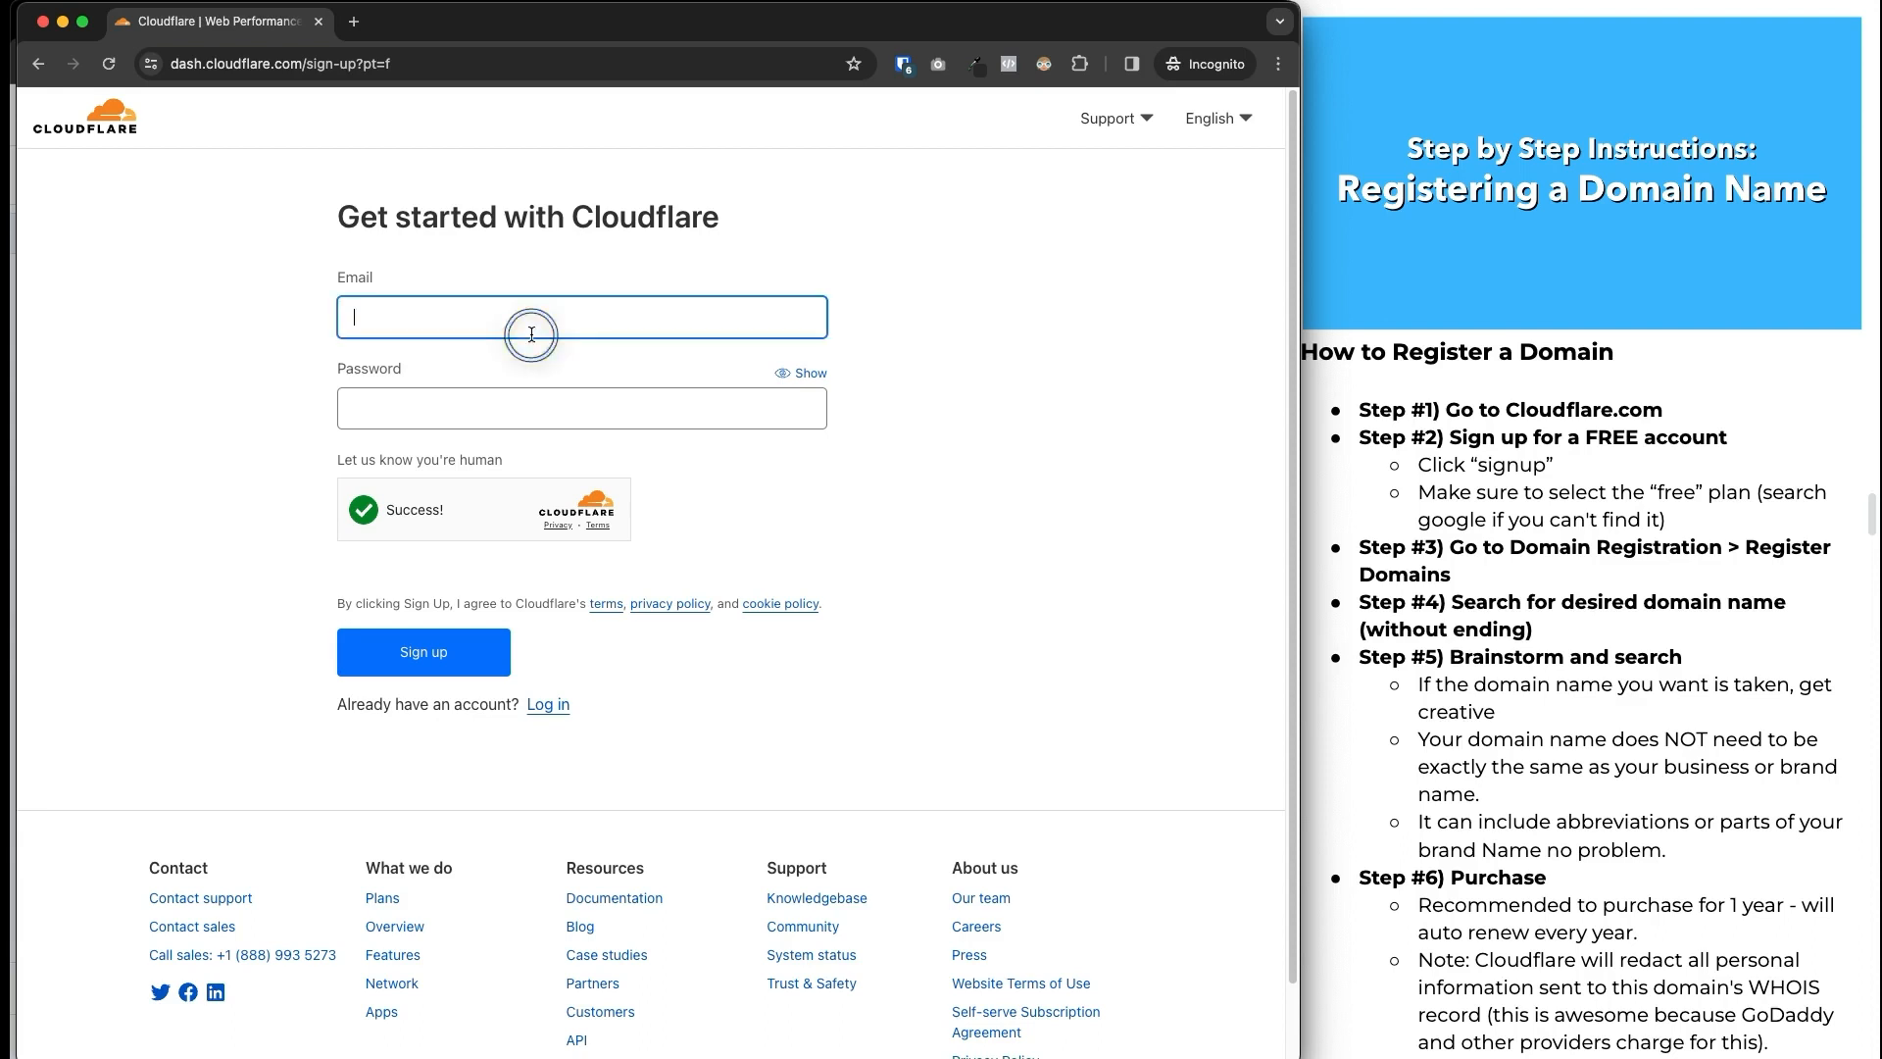
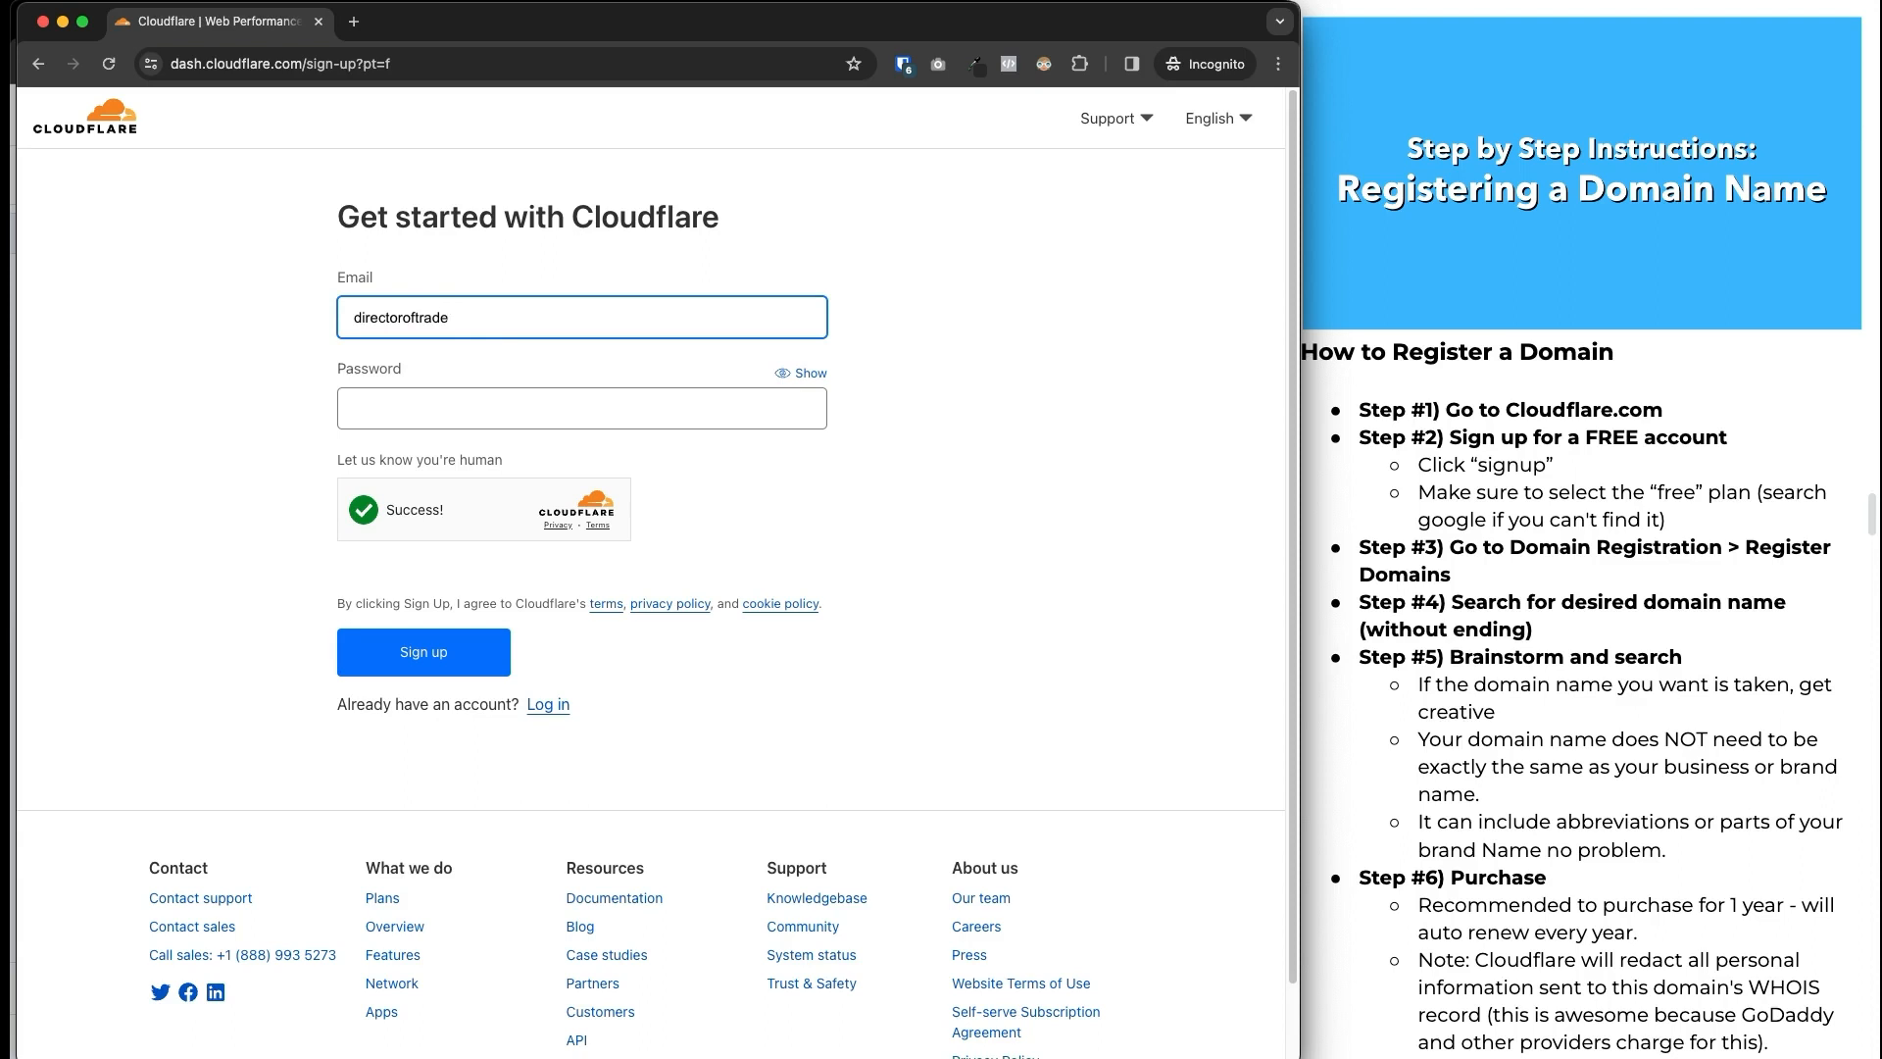
{"action": "left_click", "coordinate": [578, 409]}
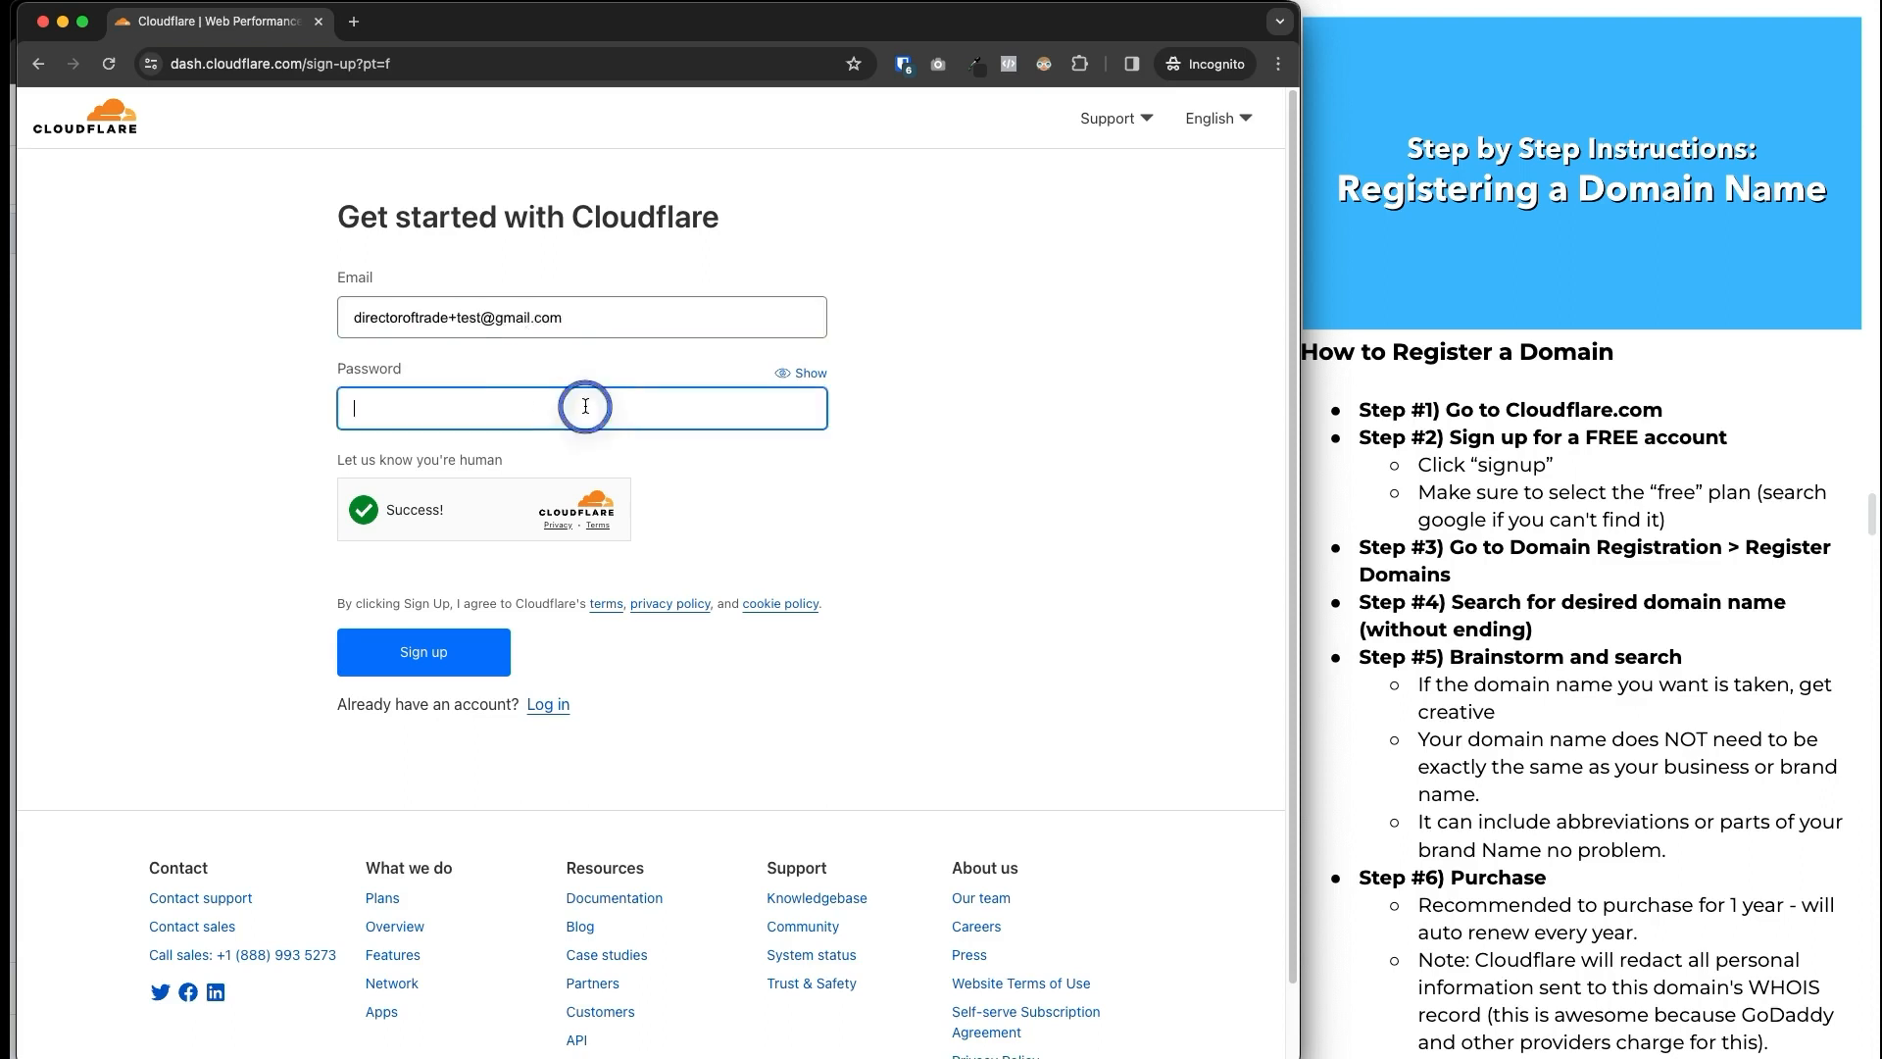
{"action": "type", "text": "•"}
{"action": "type", "text": "••••••••••"}
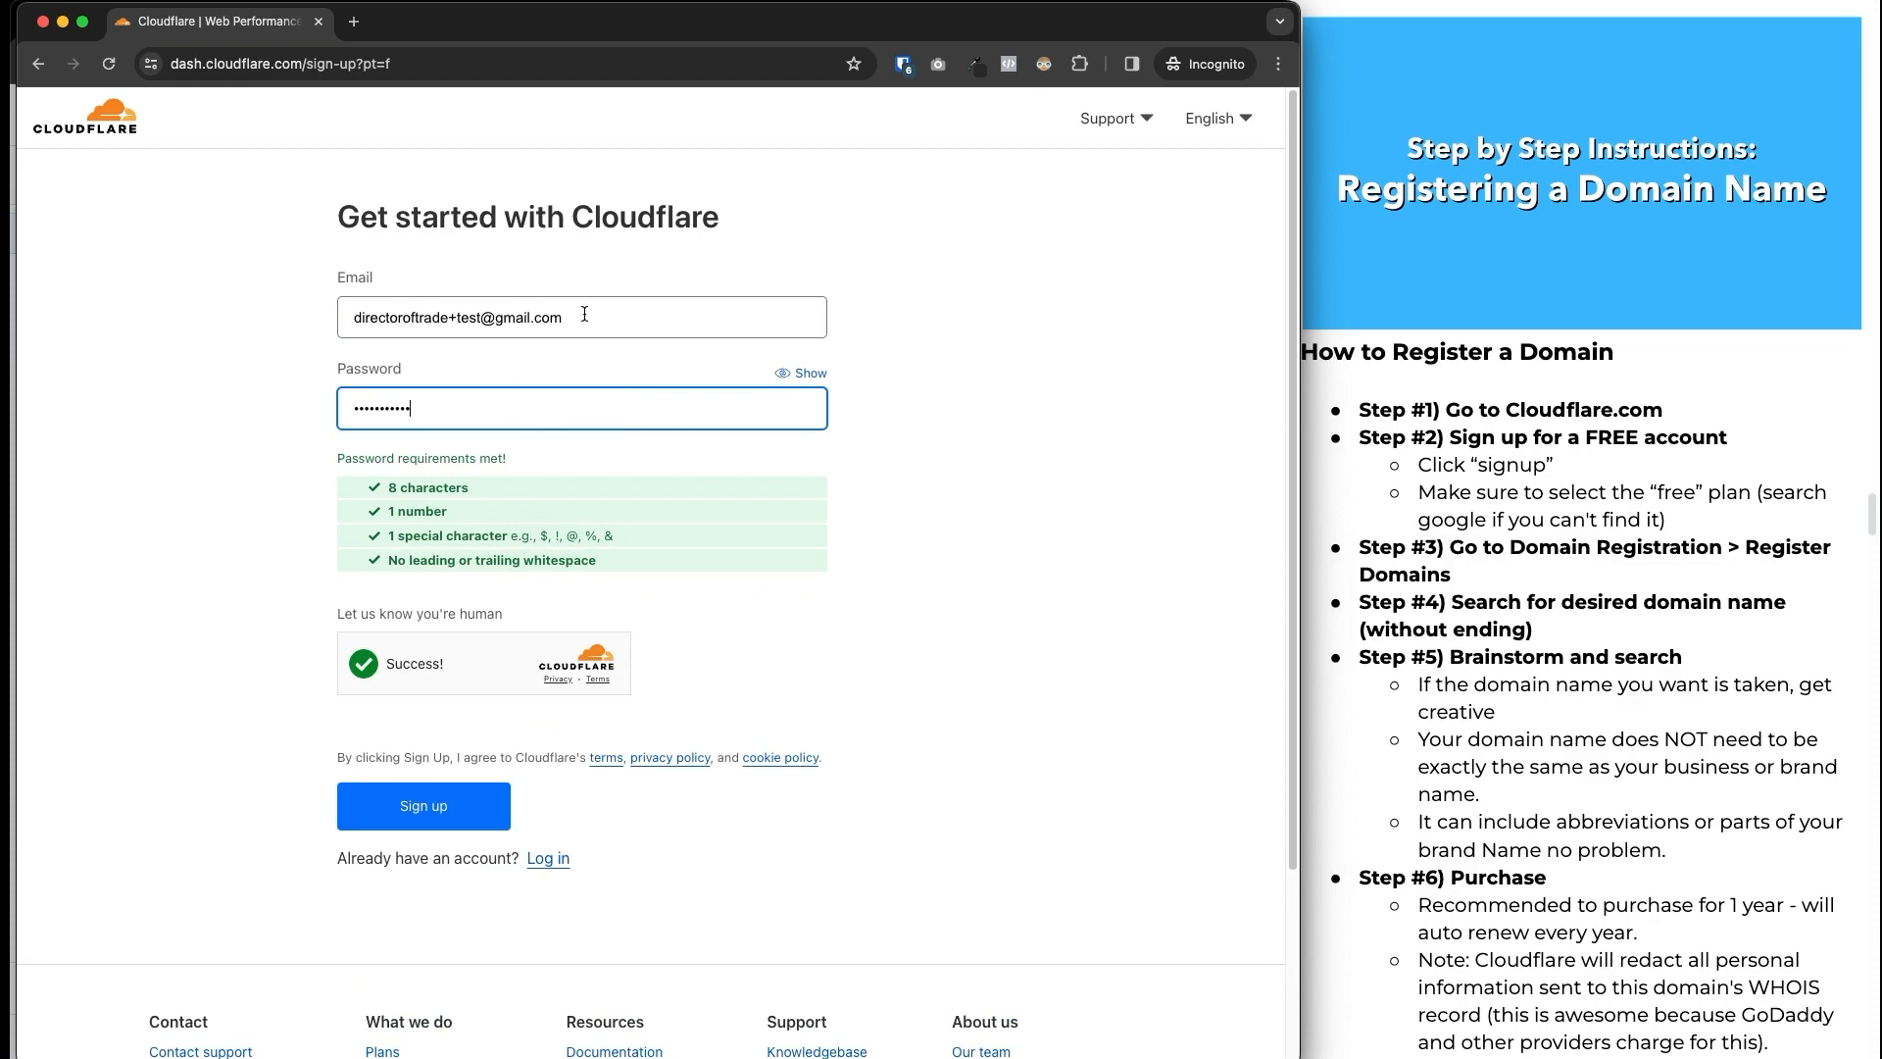
{"action": "left_click", "coordinate": [477, 809]}
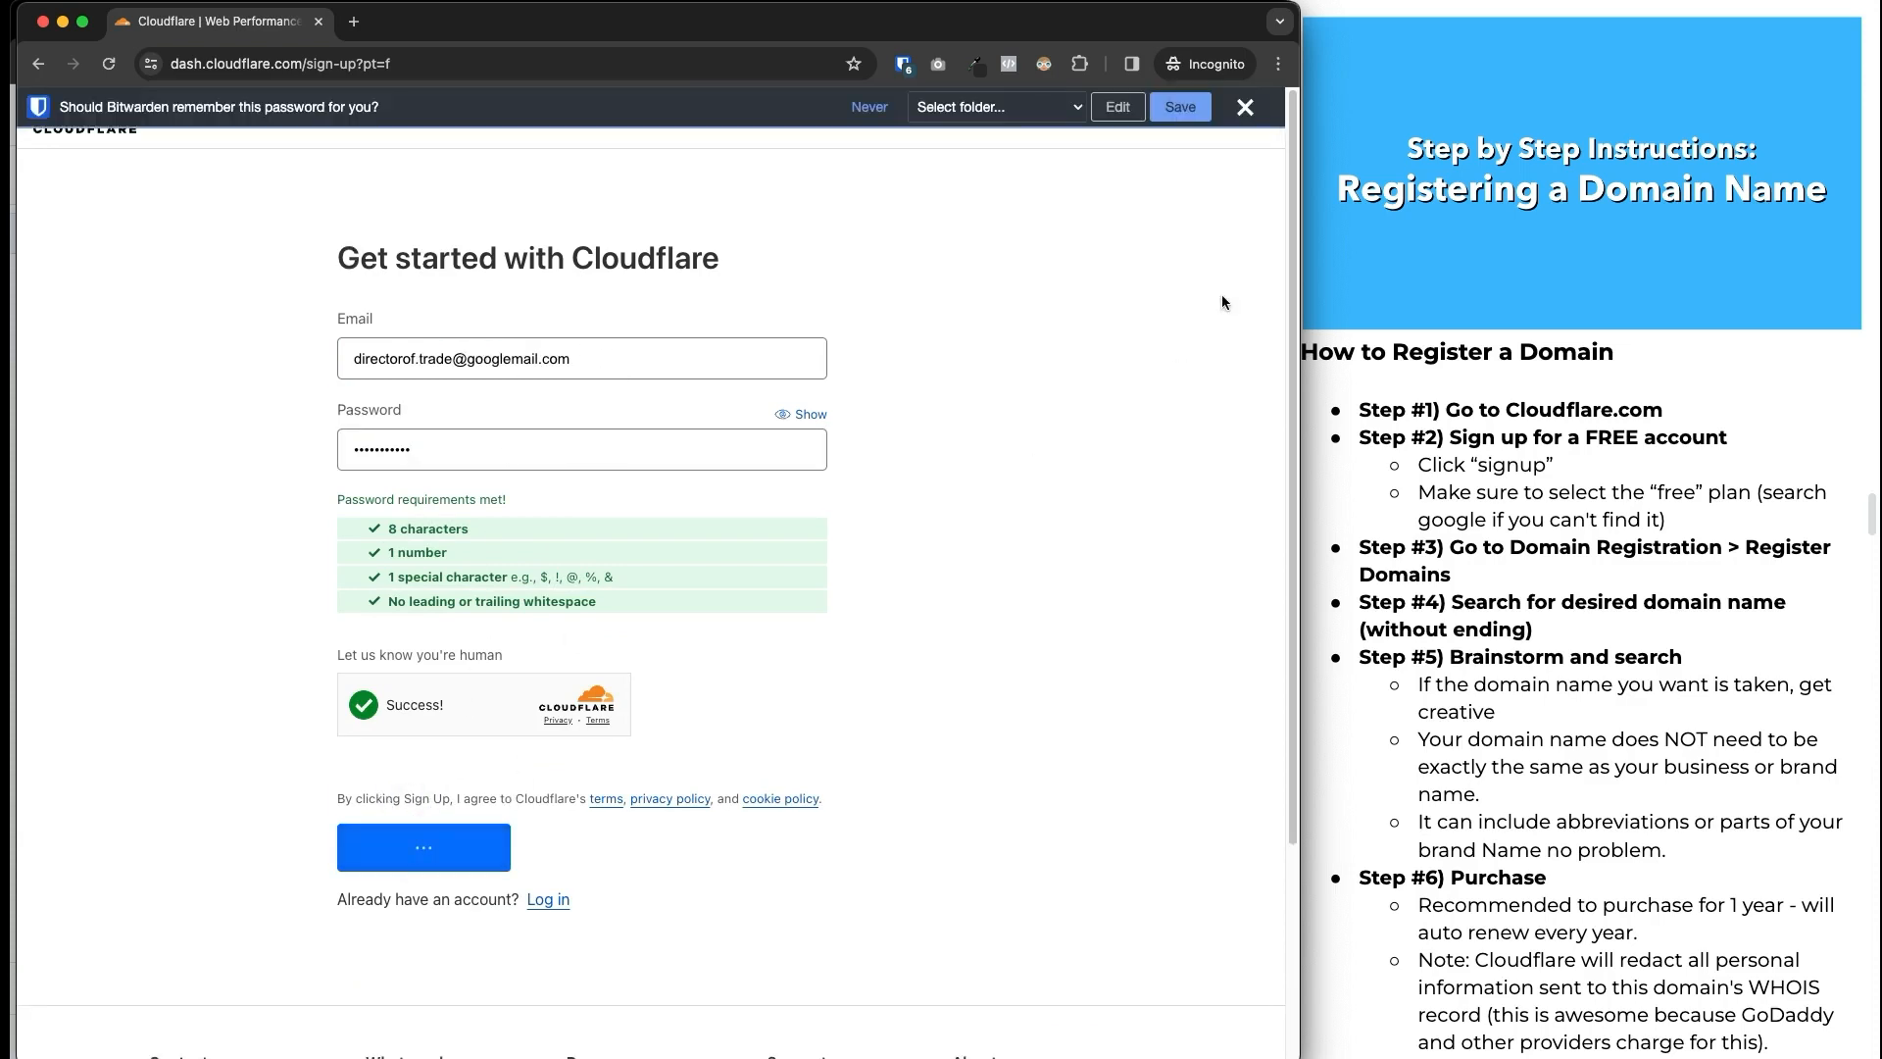
{"action": "left_click", "coordinate": [1254, 116]}
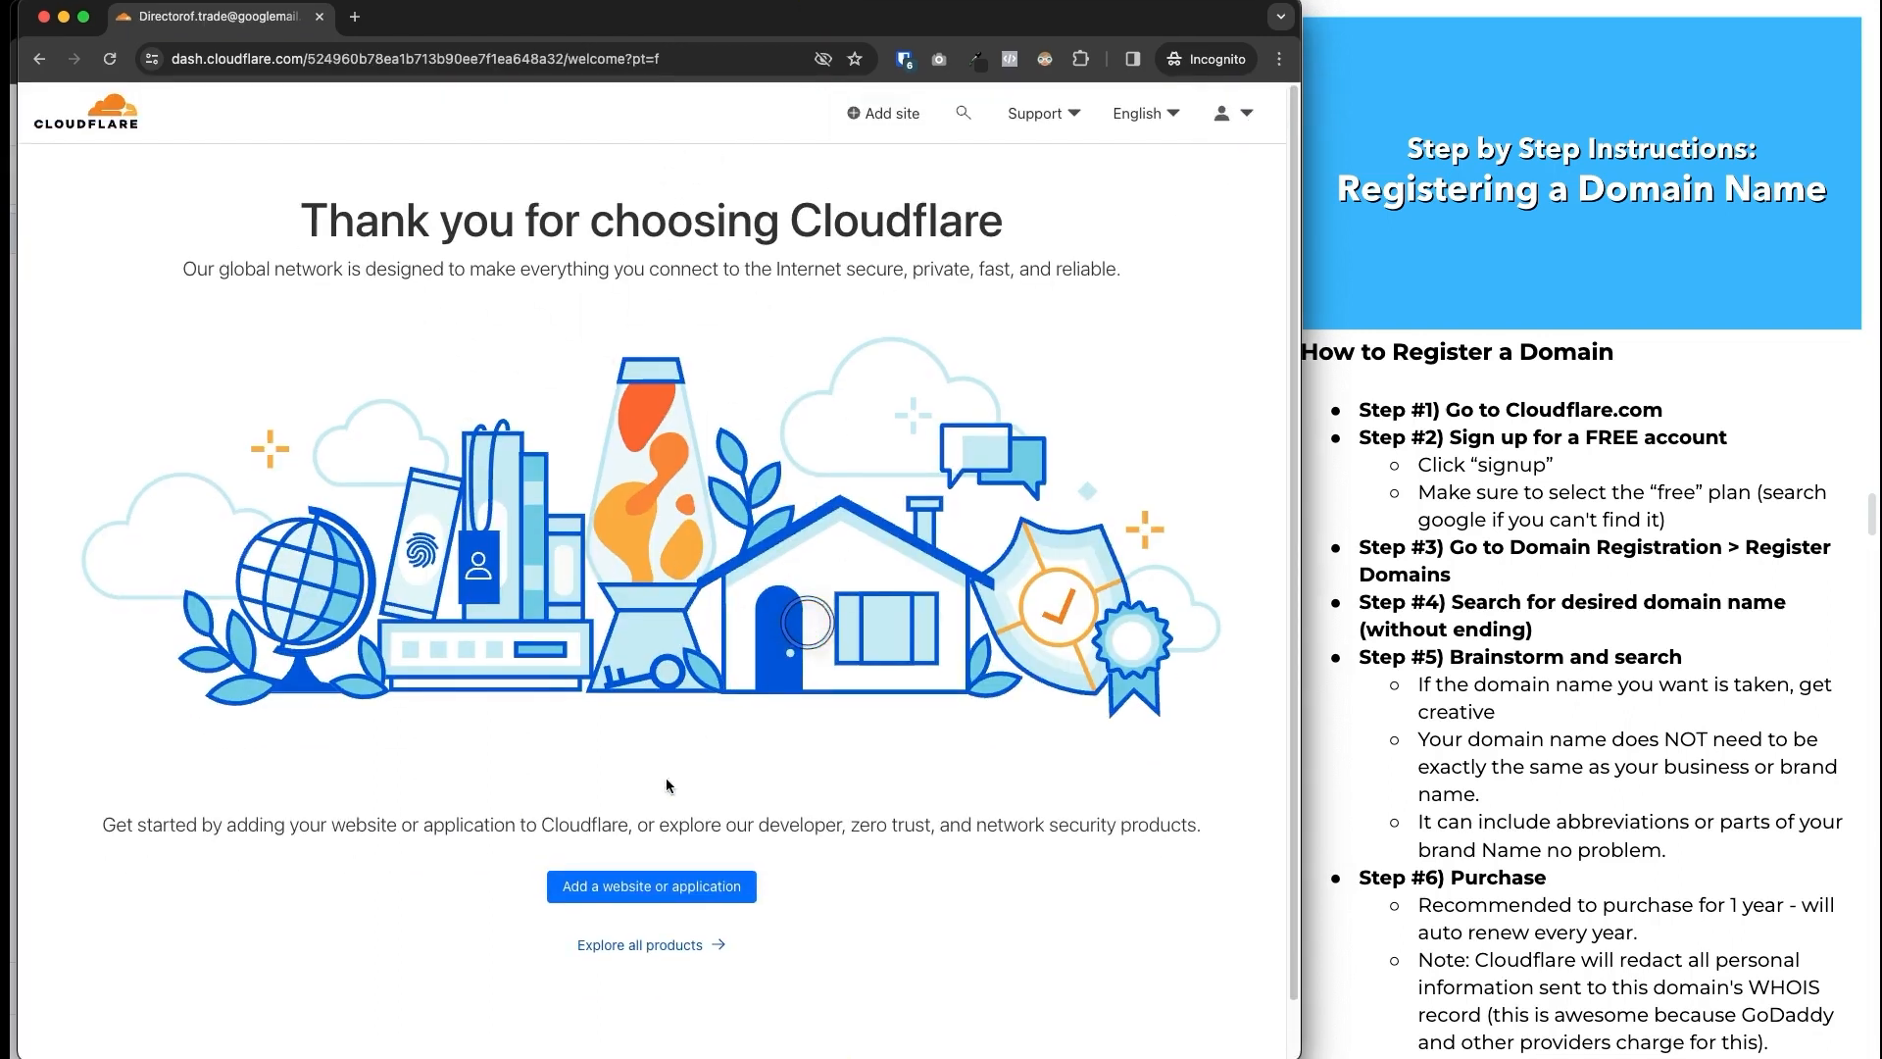
Go through Explore all products to Domain Registration > Register Domains.
{"action": "left_click", "coordinate": [629, 948]}
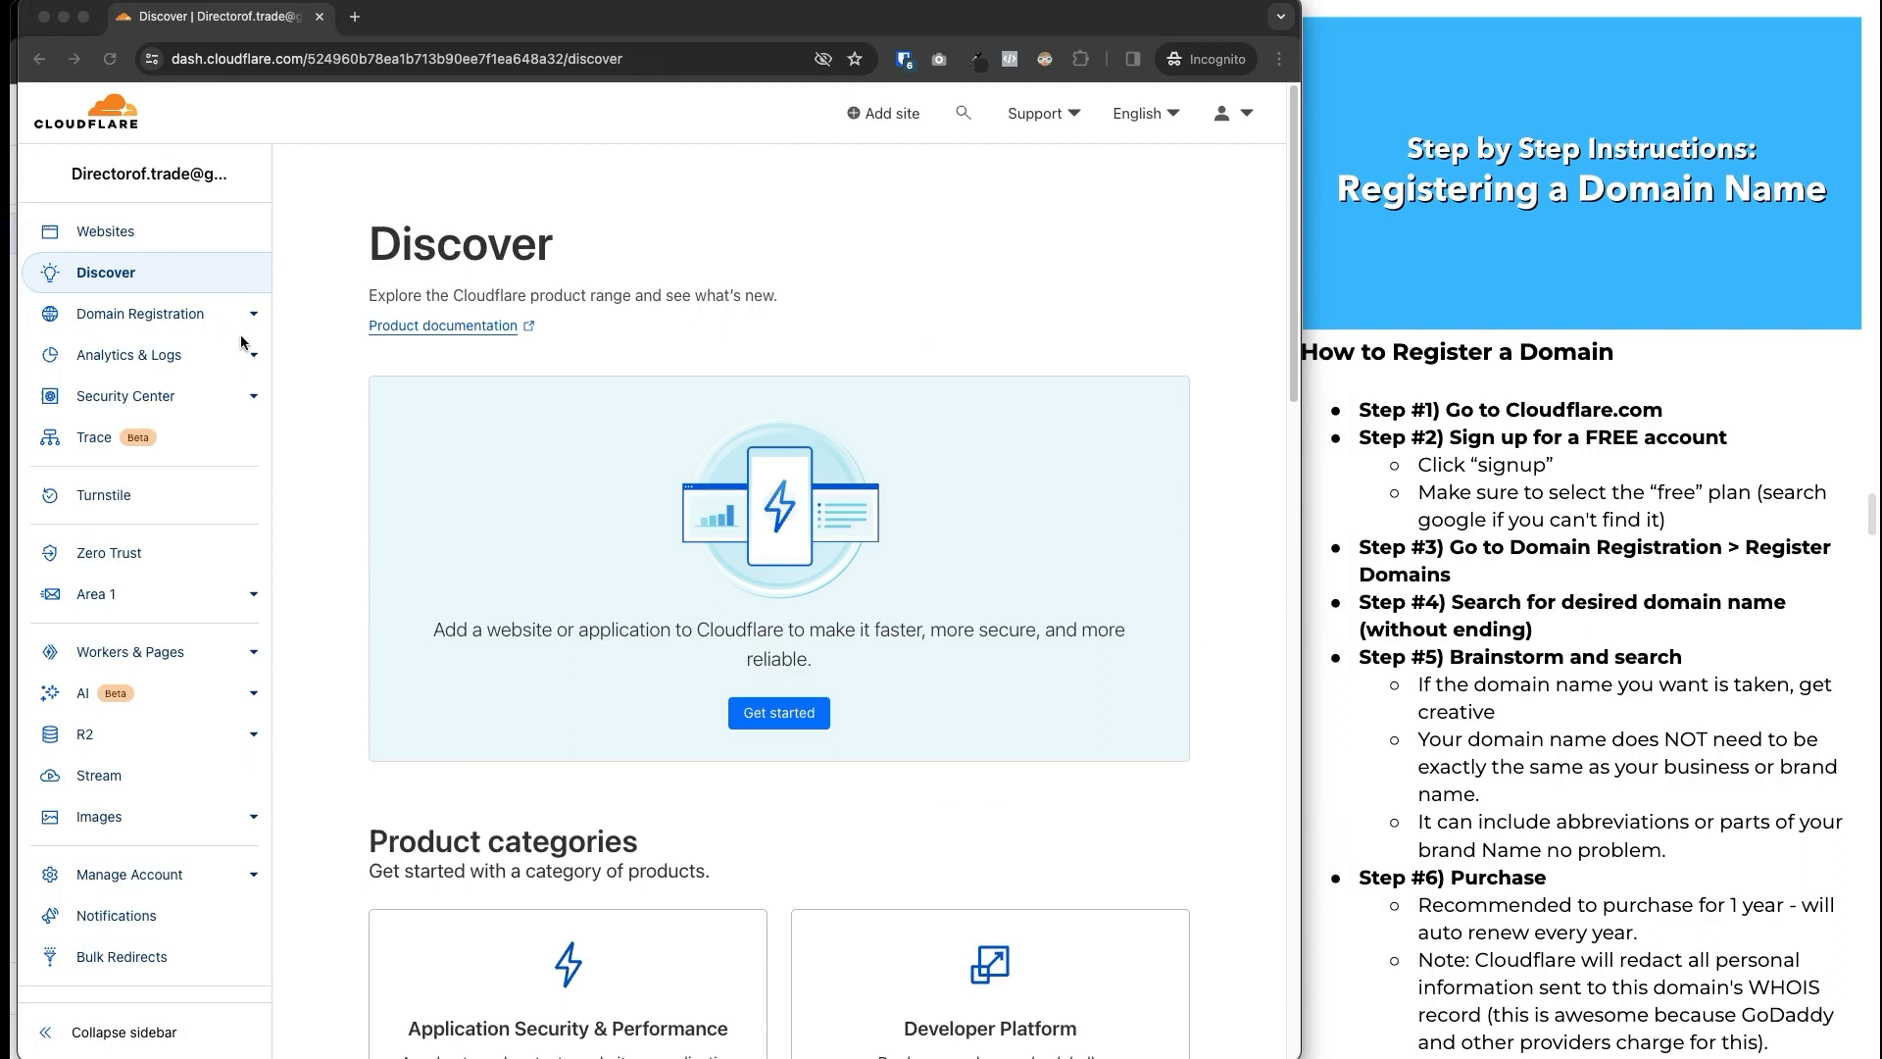
{"action": "mouse_move", "coordinate": [237, 313]}
{"action": "left_mouse_down"}
{"action": "mouse_move", "coordinate": [391, 260]}
{"action": "mouse_move", "coordinate": [237, 311]}
{"action": "mouse_move", "coordinate": [273, 321]}
{"action": "left_mouse_up"}
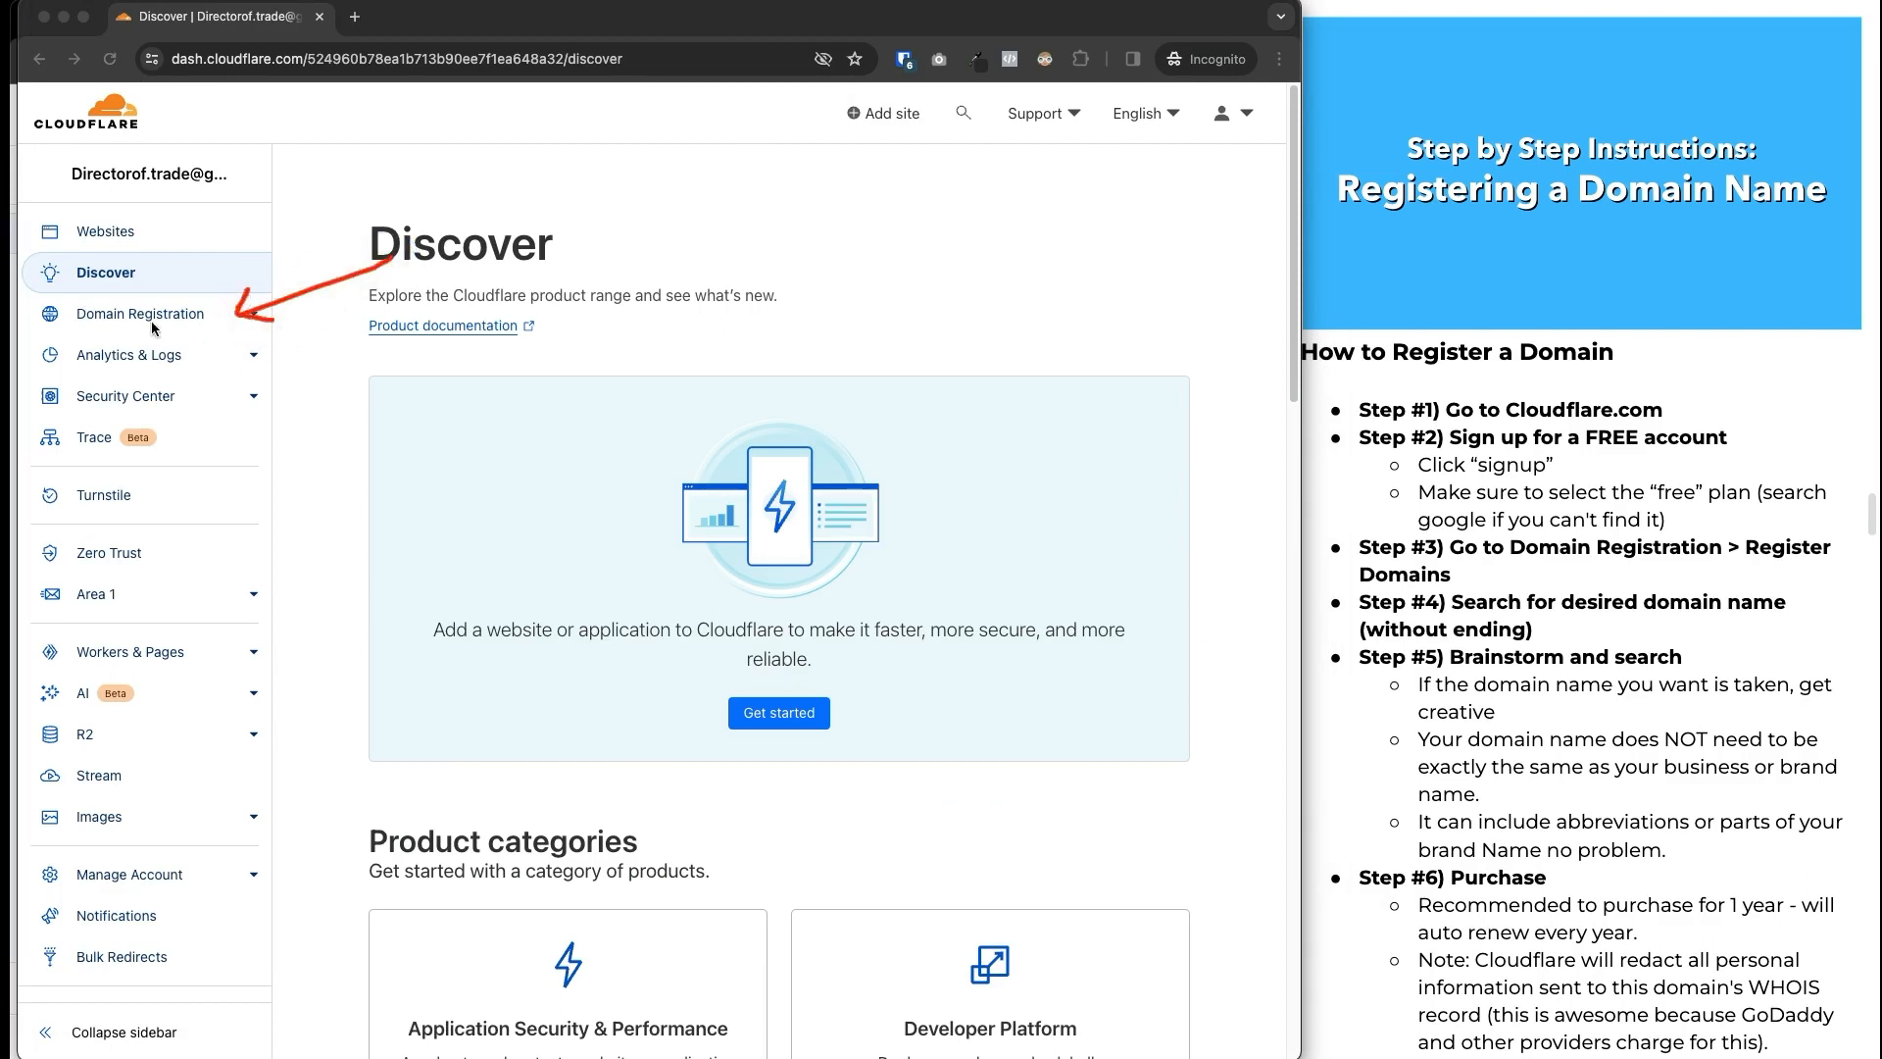
{"action": "left_click_drag", "start_coordinate": [72, 327], "coordinate": [212, 333]}
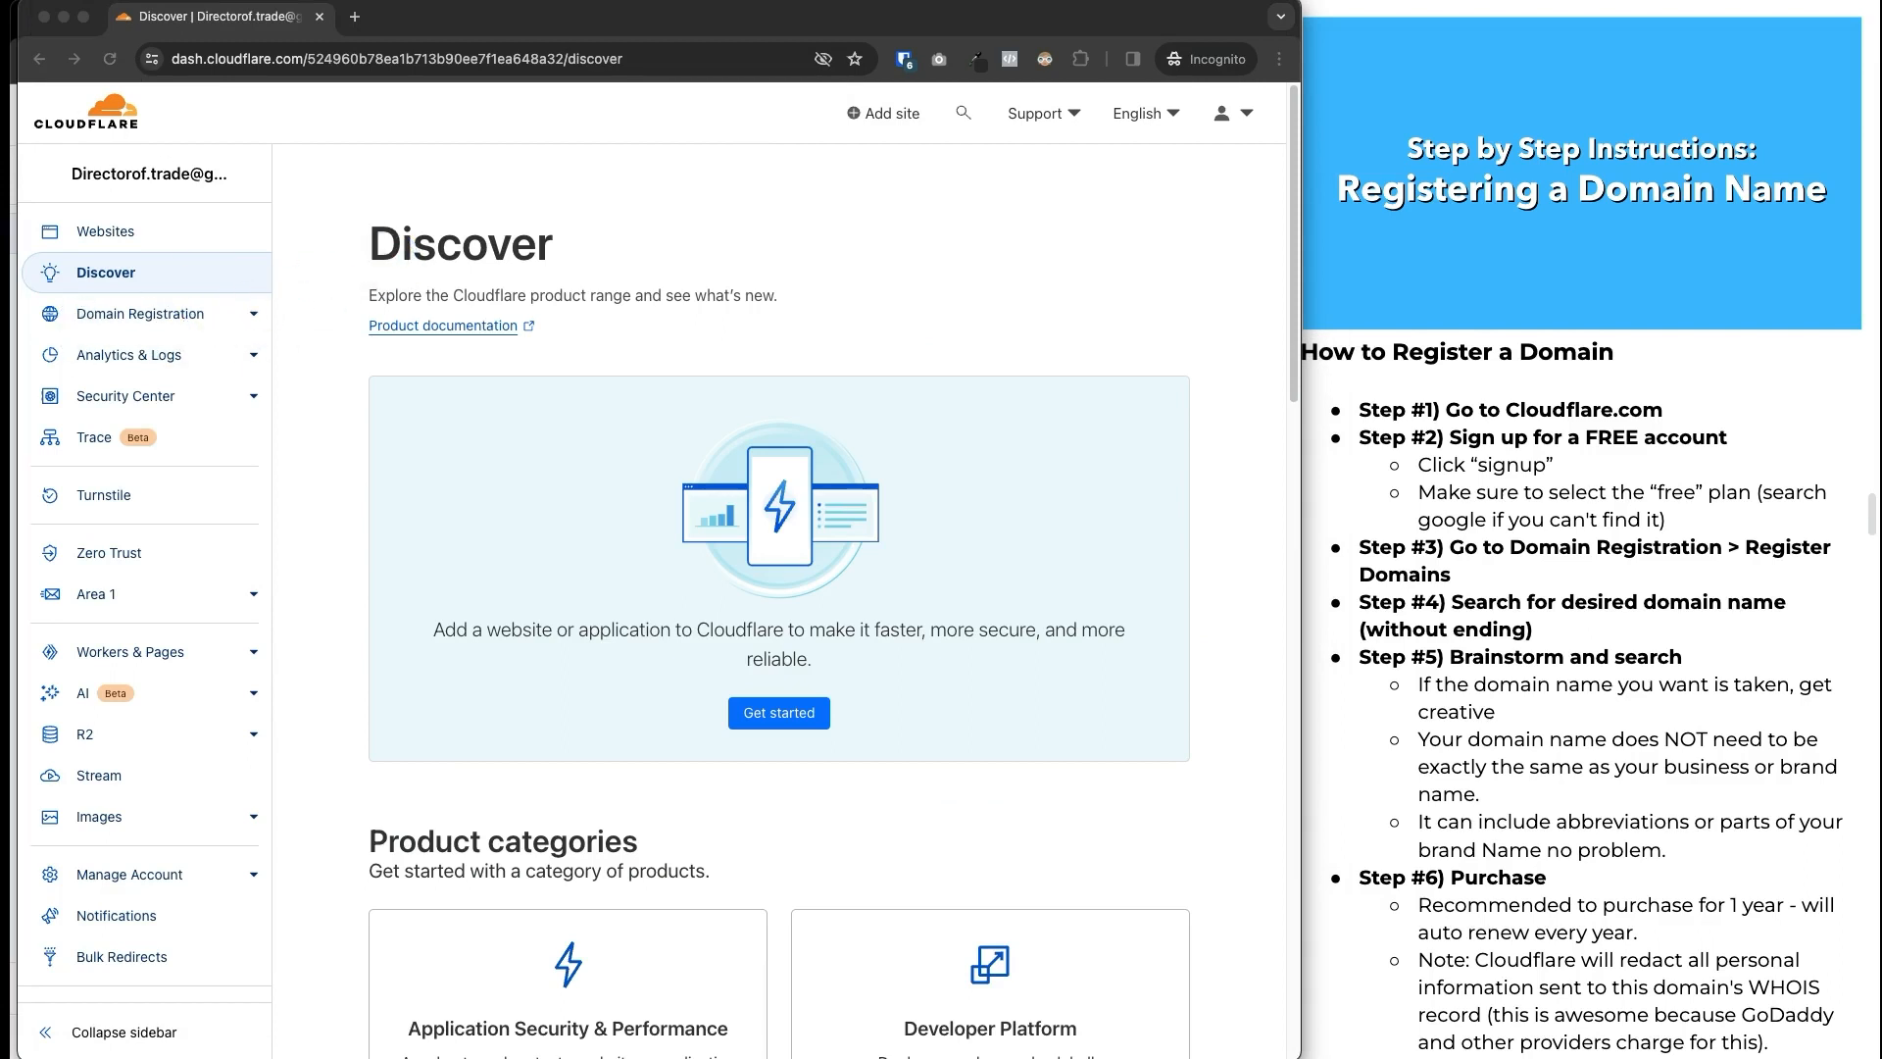
{"action": "left_click", "coordinate": [256, 316]}
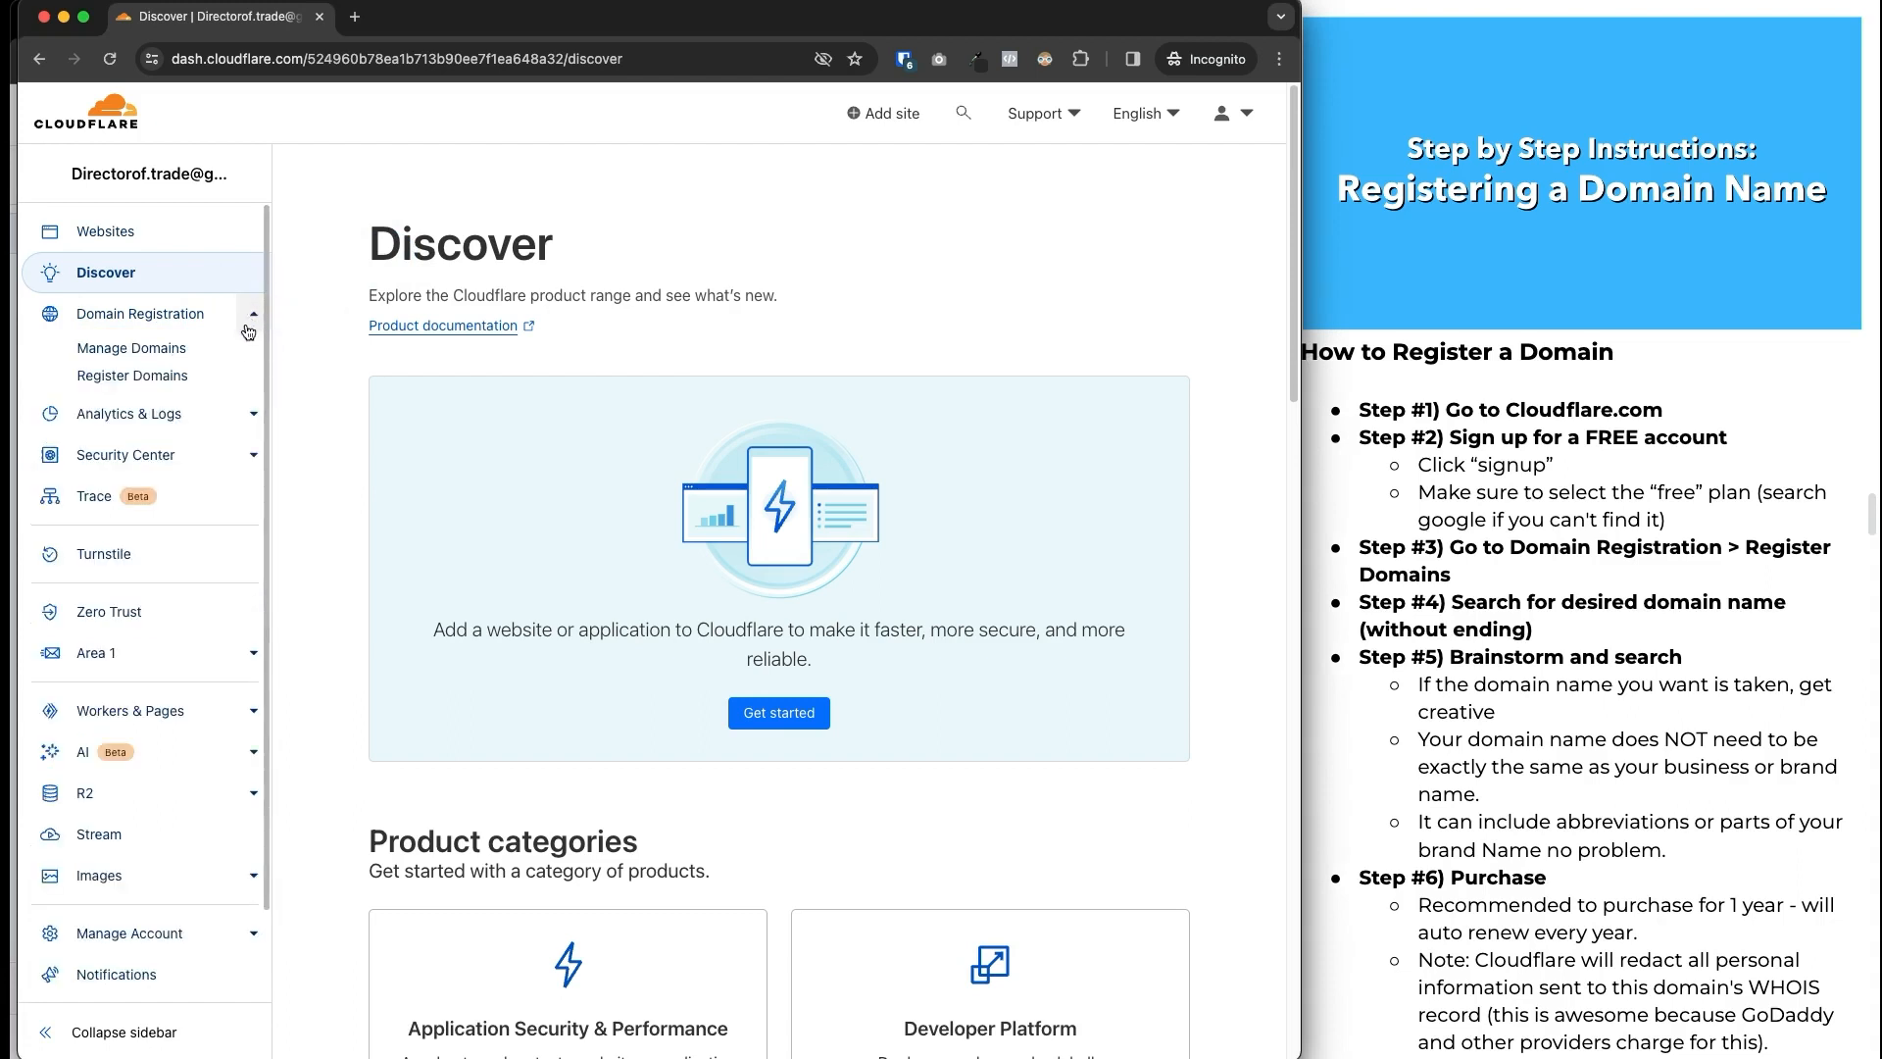
{"action": "left_click", "coordinate": [137, 378]}
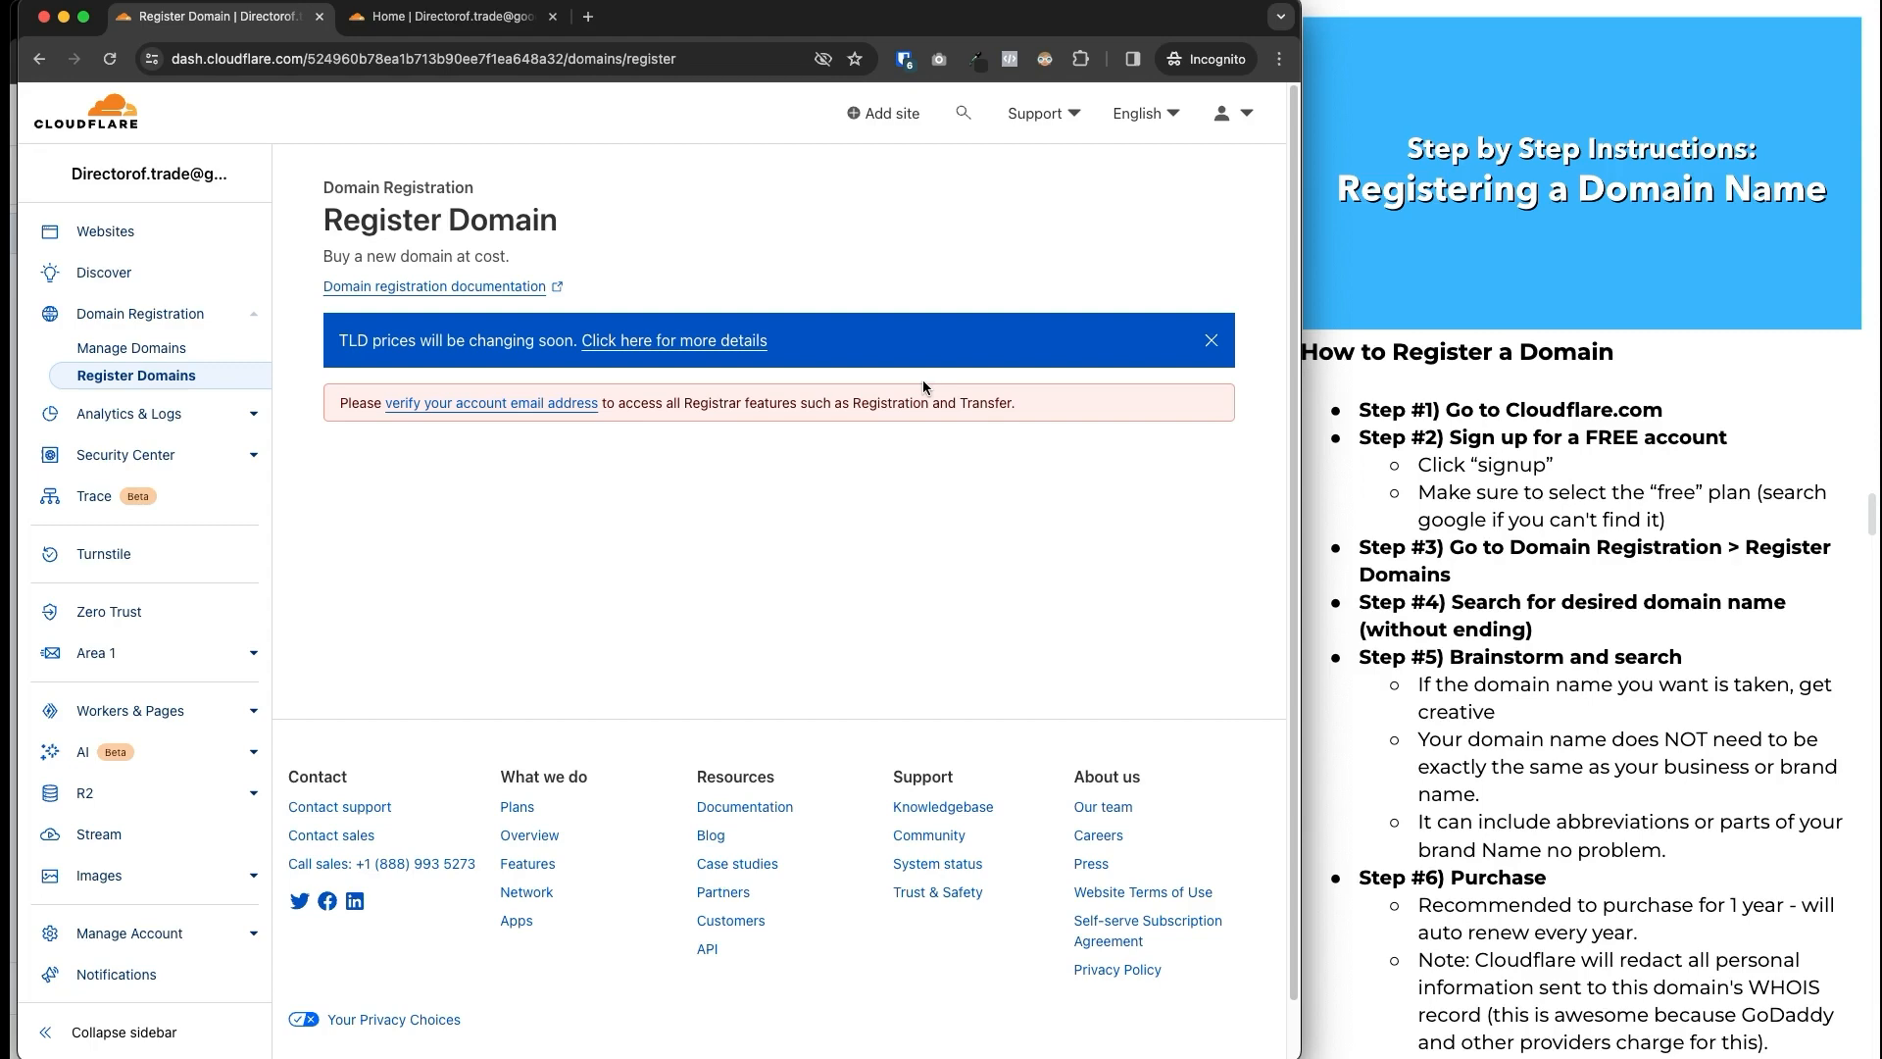
{"action": "left_click", "coordinate": [110, 59]}
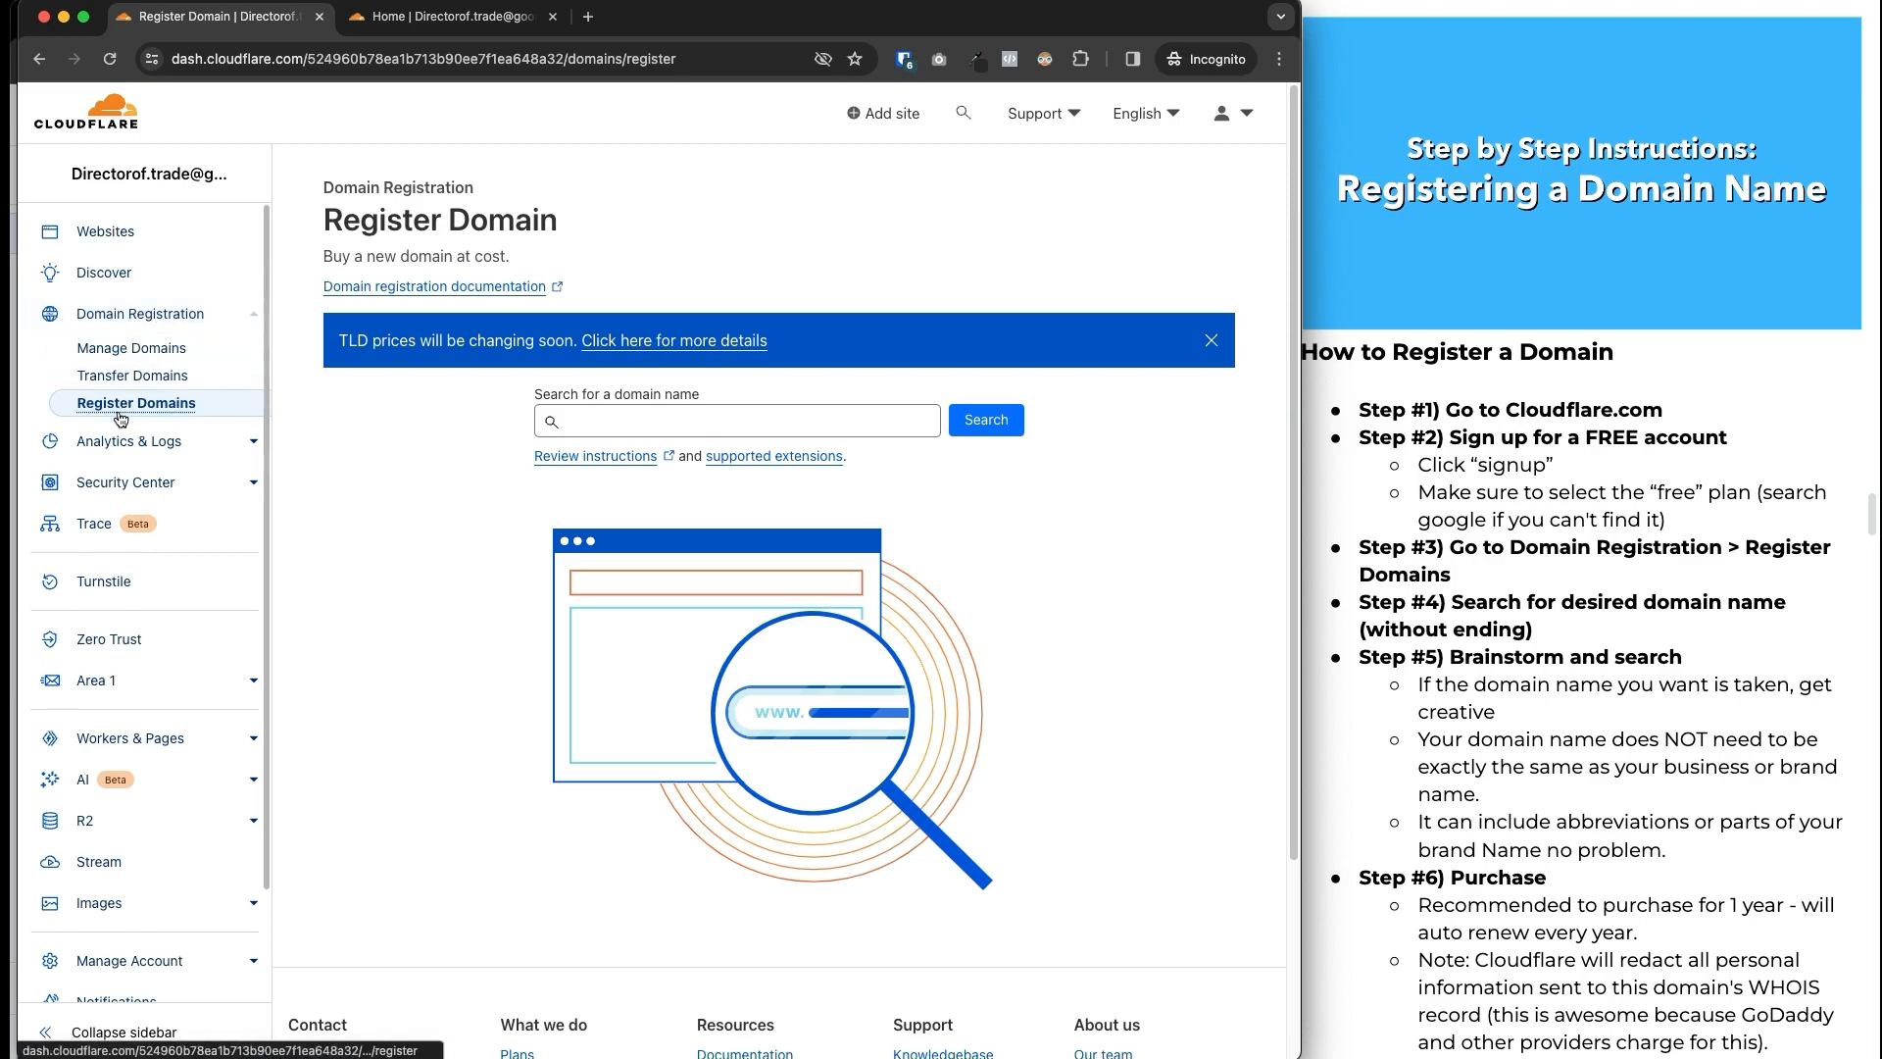
{"action": "left_click", "coordinate": [1405, 590]}
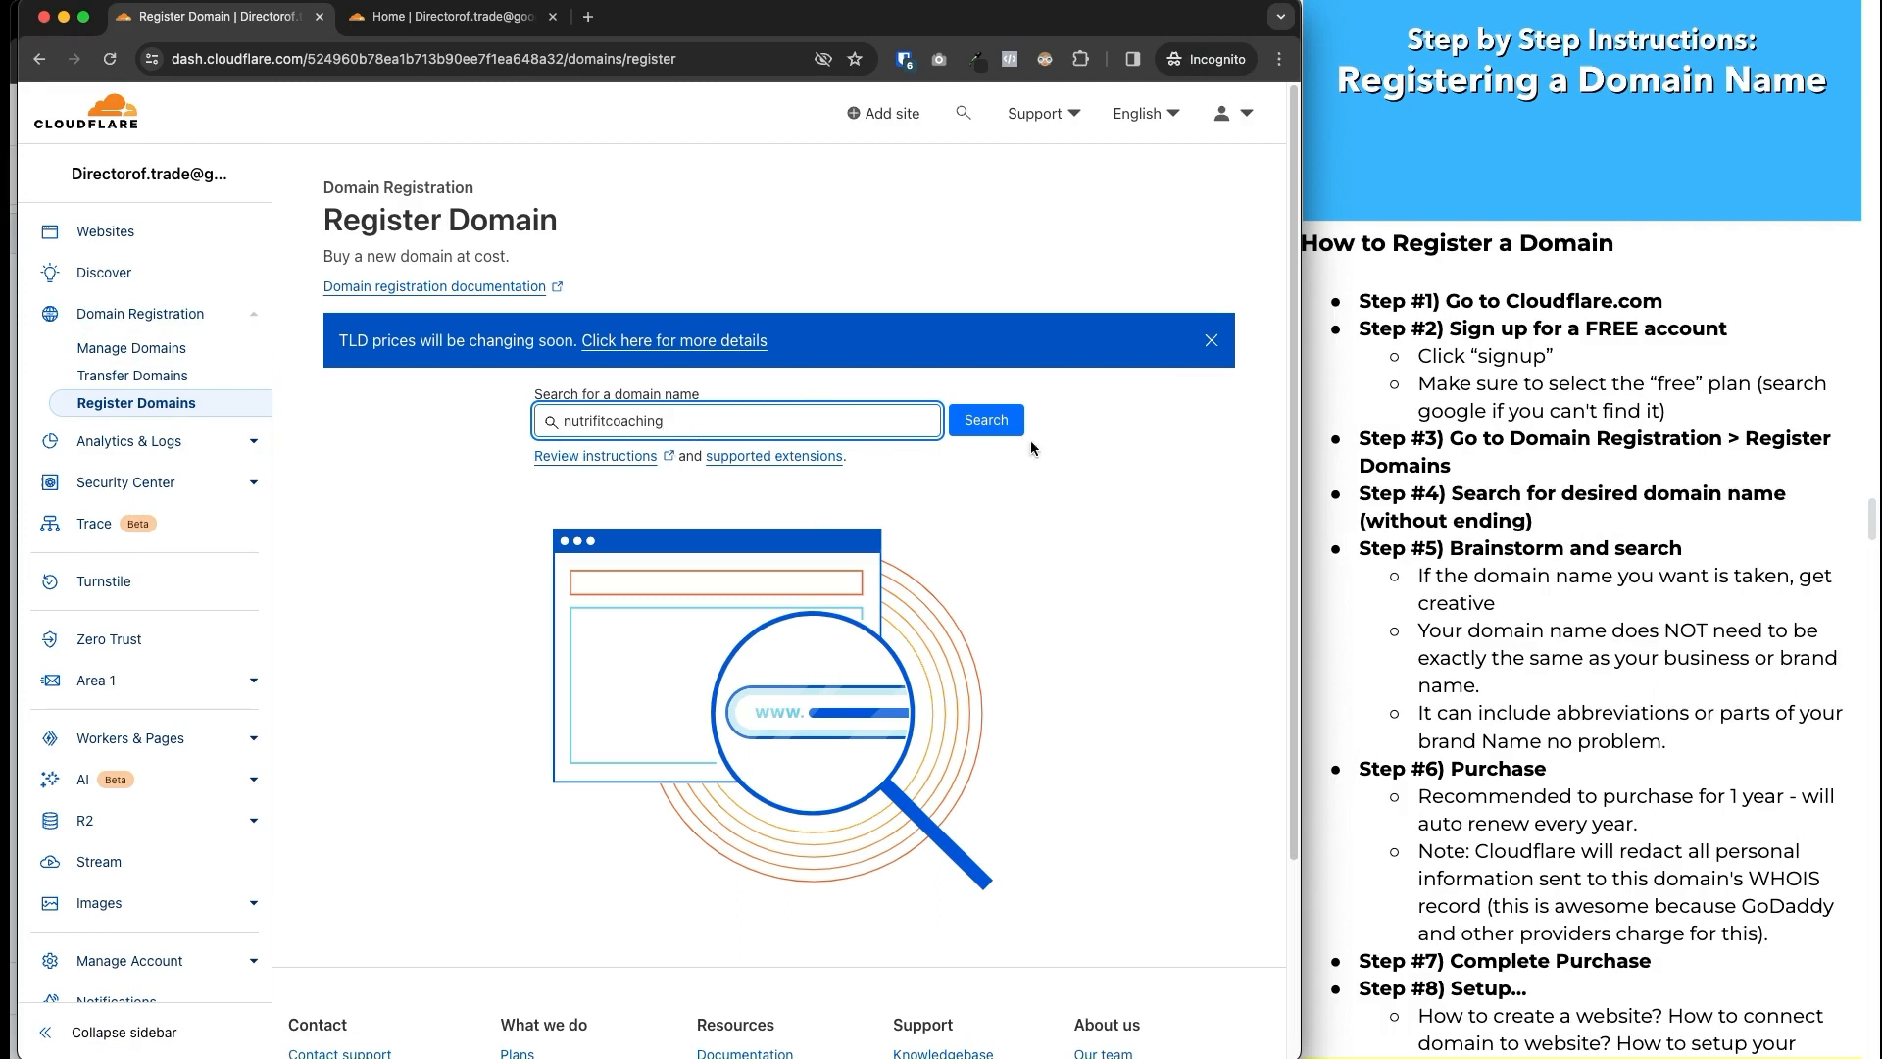
{"action": "left_click", "coordinate": [979, 428]}
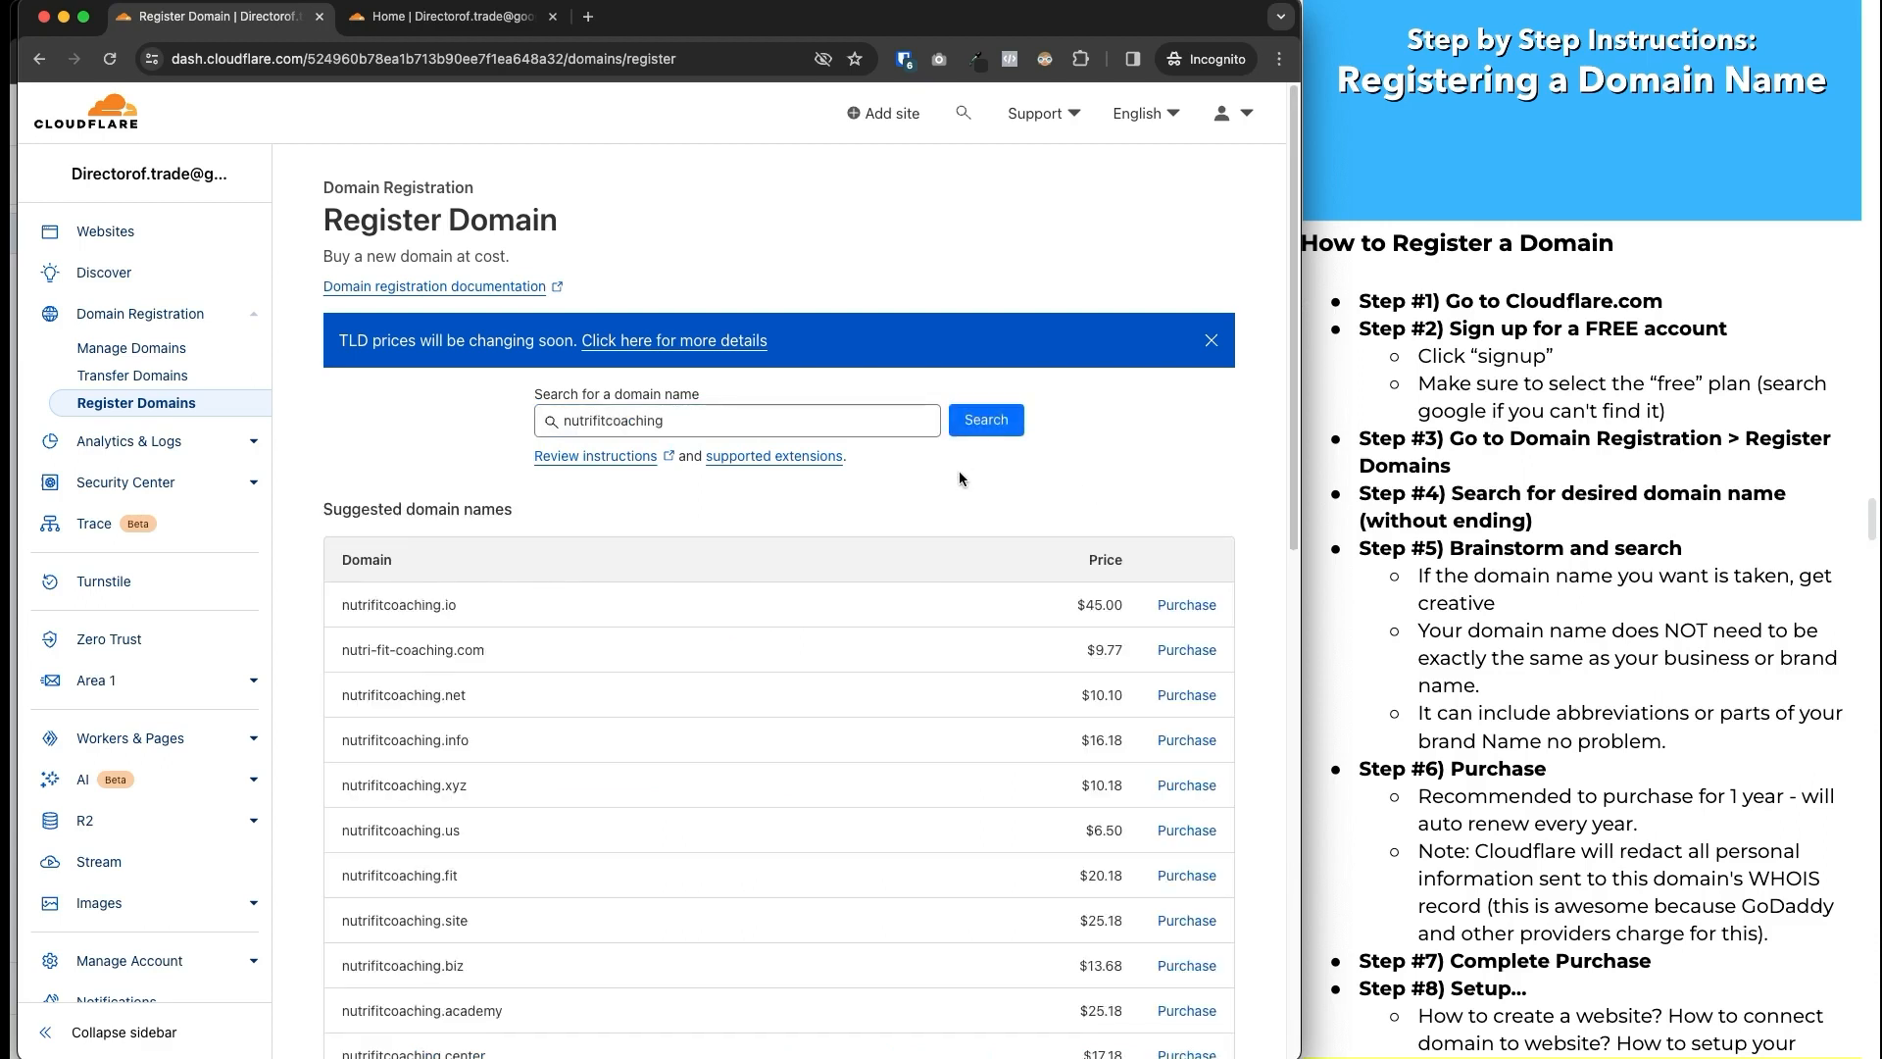
{"action": "scroll", "coordinate": [1079, 490], "scroll_direction": "down", "scroll_amount": 3}
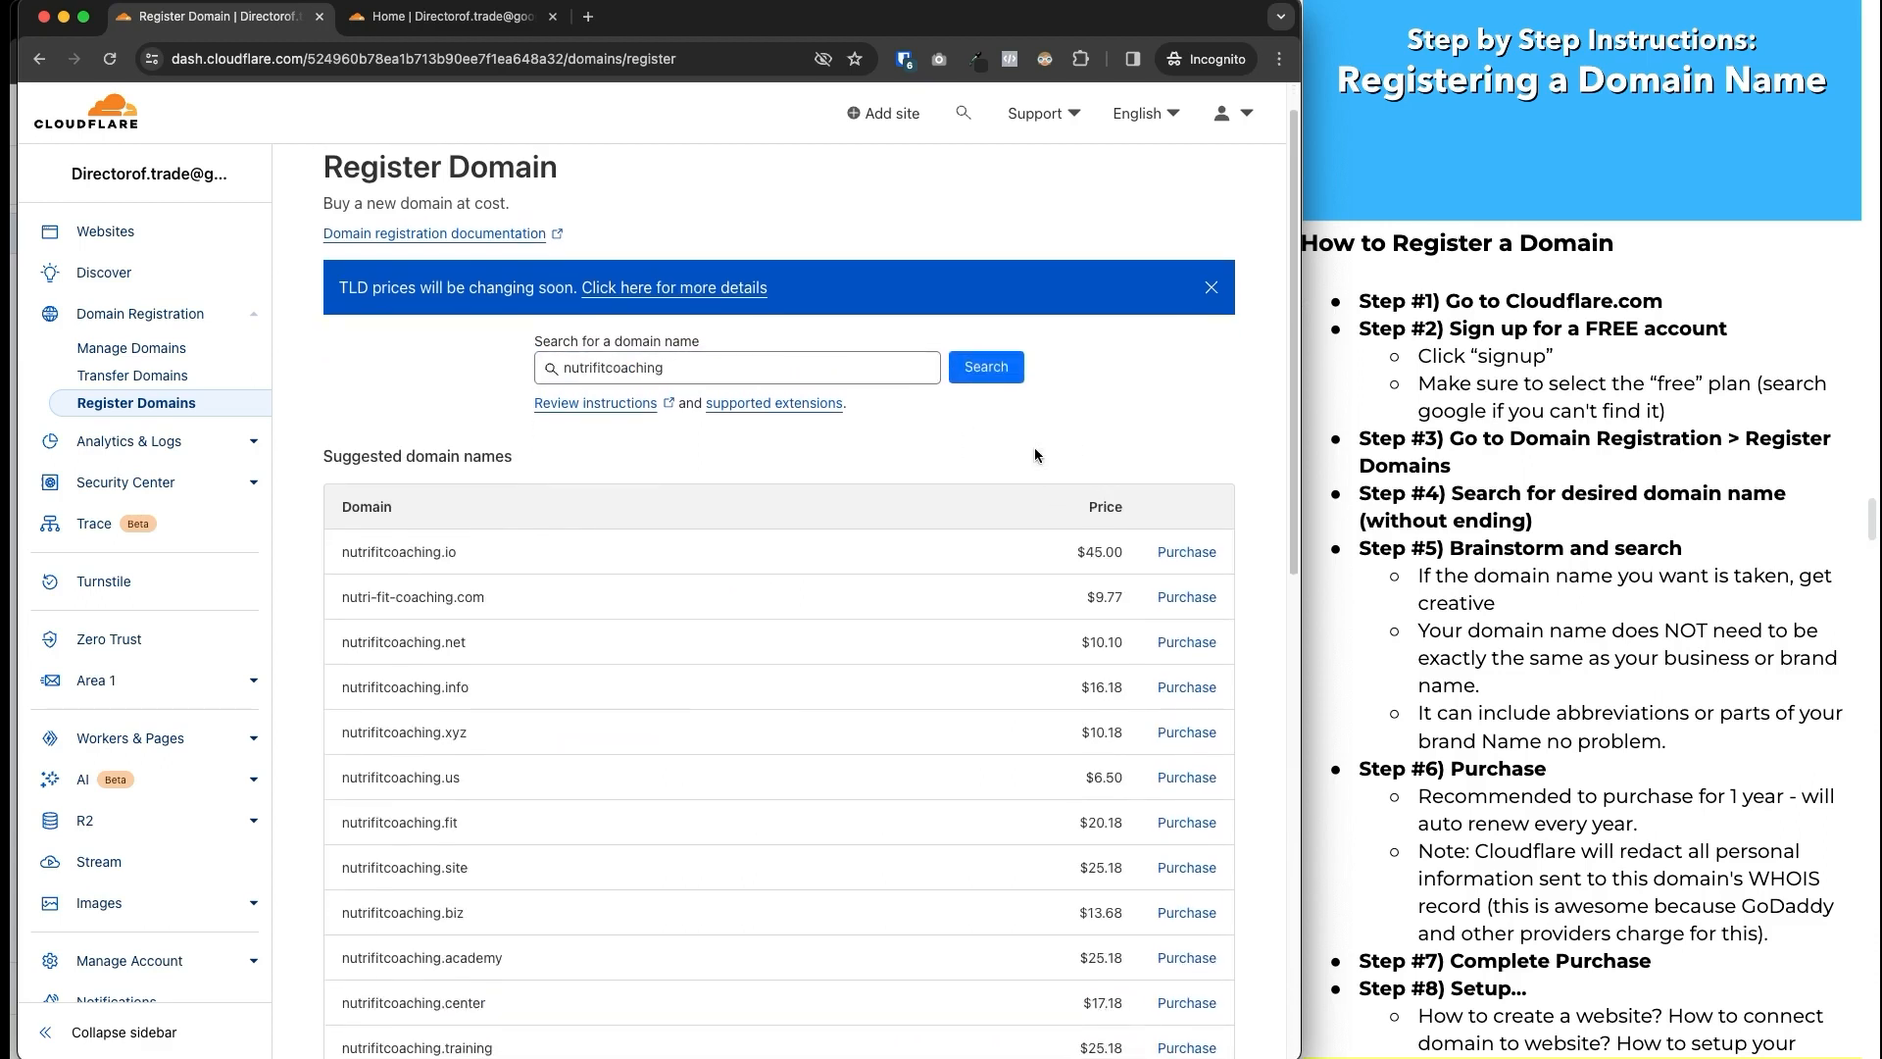
{"action": "scroll", "coordinate": [551, 517], "scroll_direction": "down", "scroll_amount": 1}
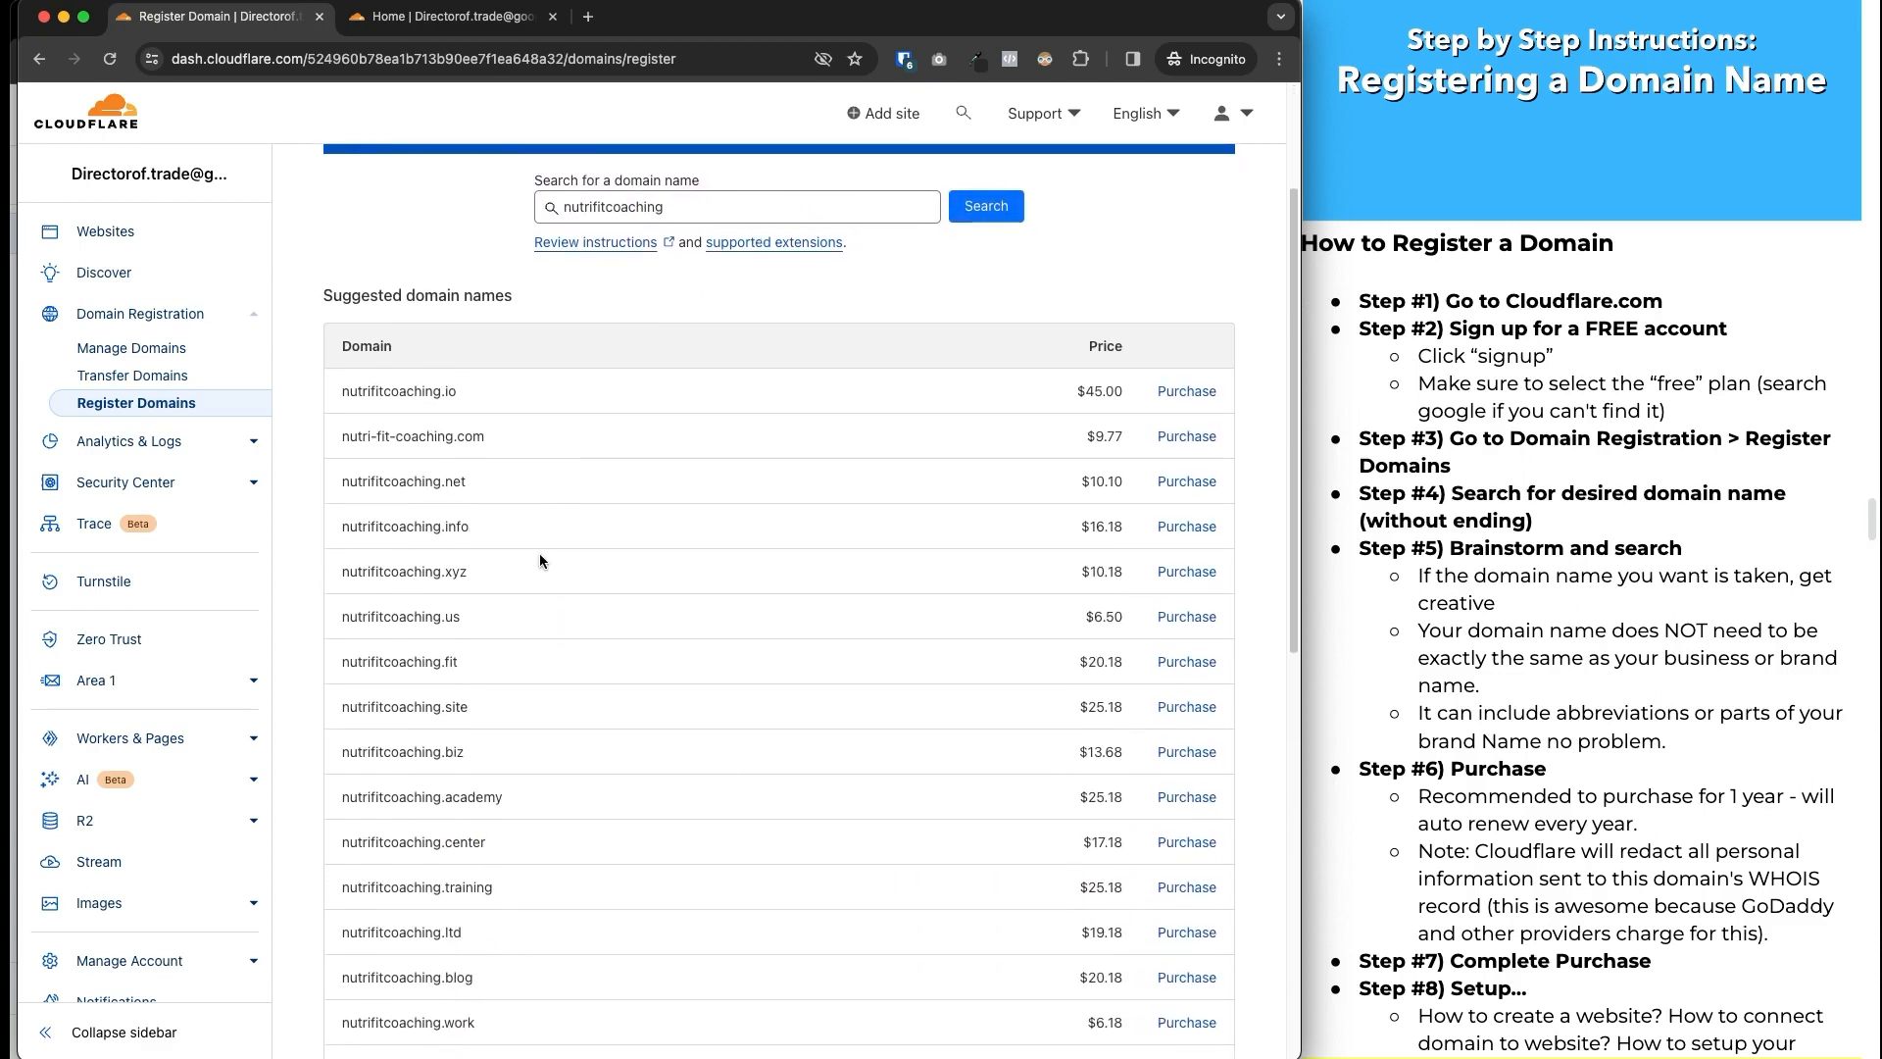
{"action": "scroll", "coordinate": [539, 553], "scroll_direction": "down", "scroll_amount": 1}
{"action": "scroll", "coordinate": [540, 560], "scroll_direction": "up", "scroll_amount": 2}
{"action": "left_click", "coordinate": [676, 238]}
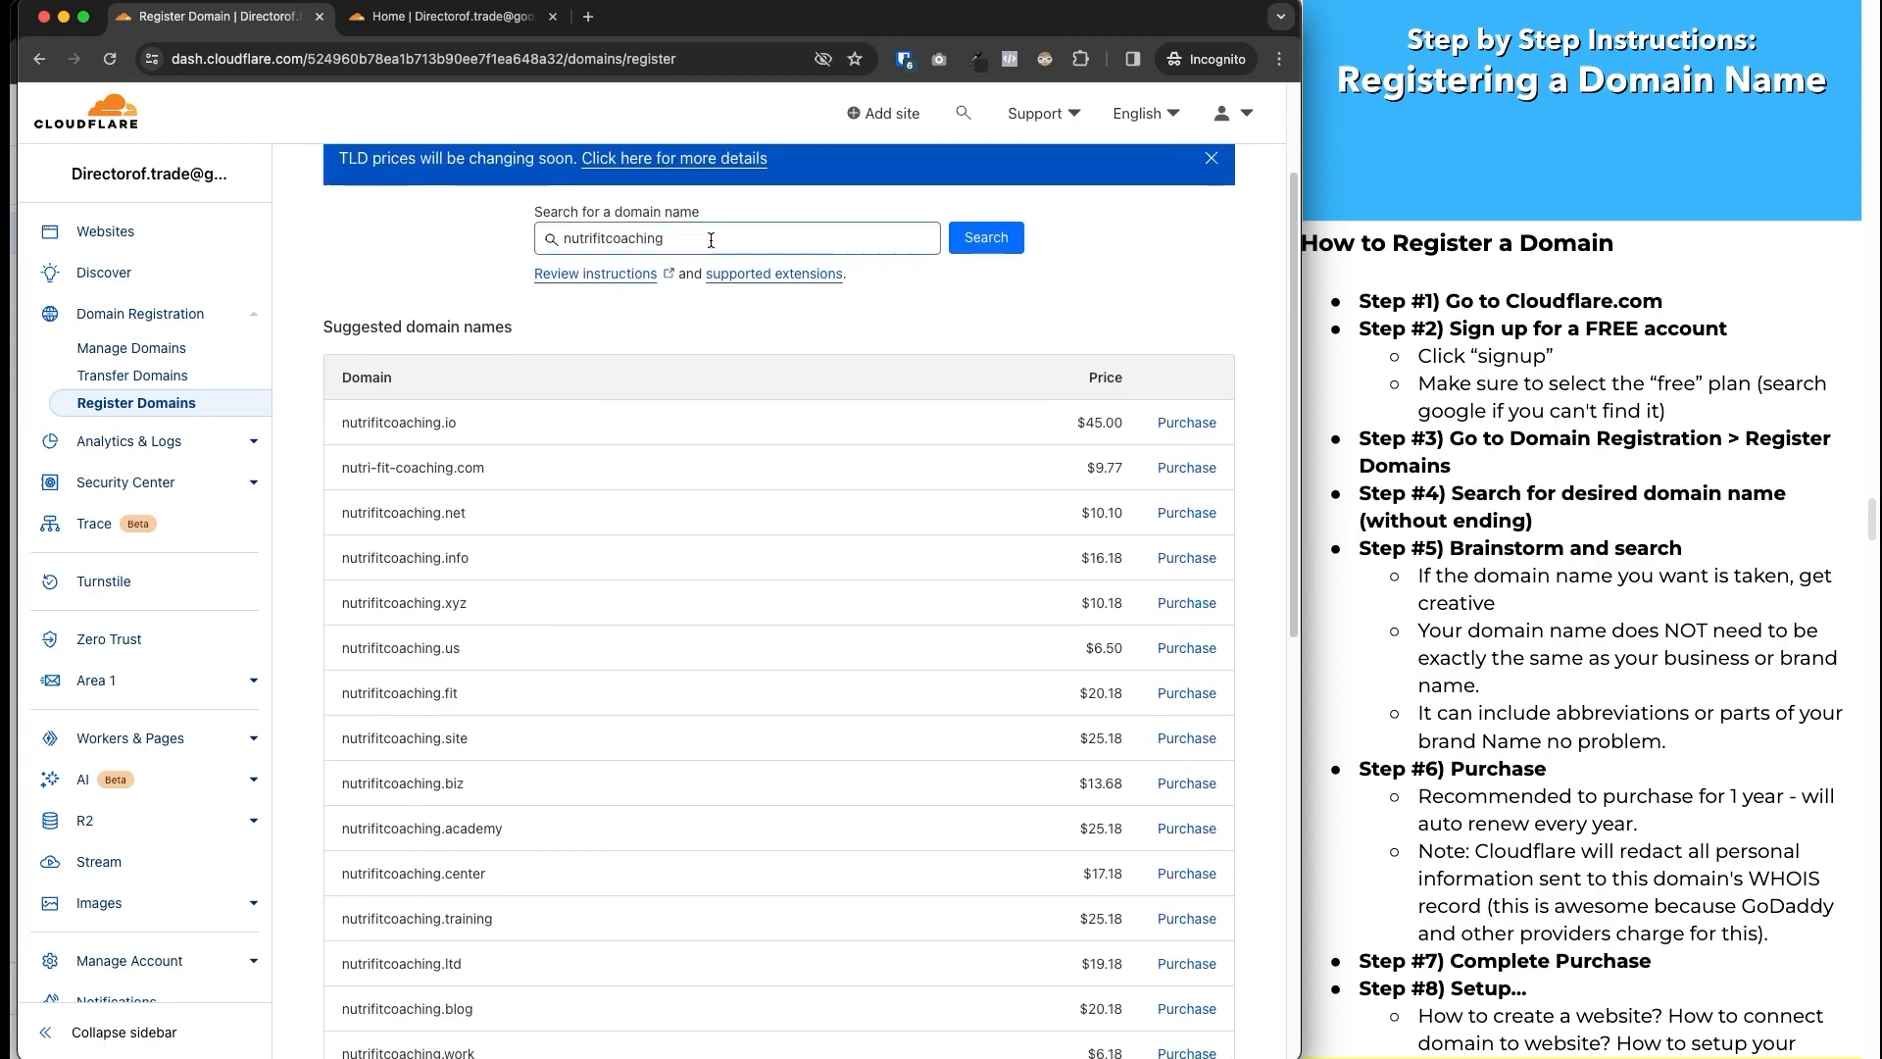
{"action": "type", "text": ".com"}
{"action": "key", "text": "Return"}
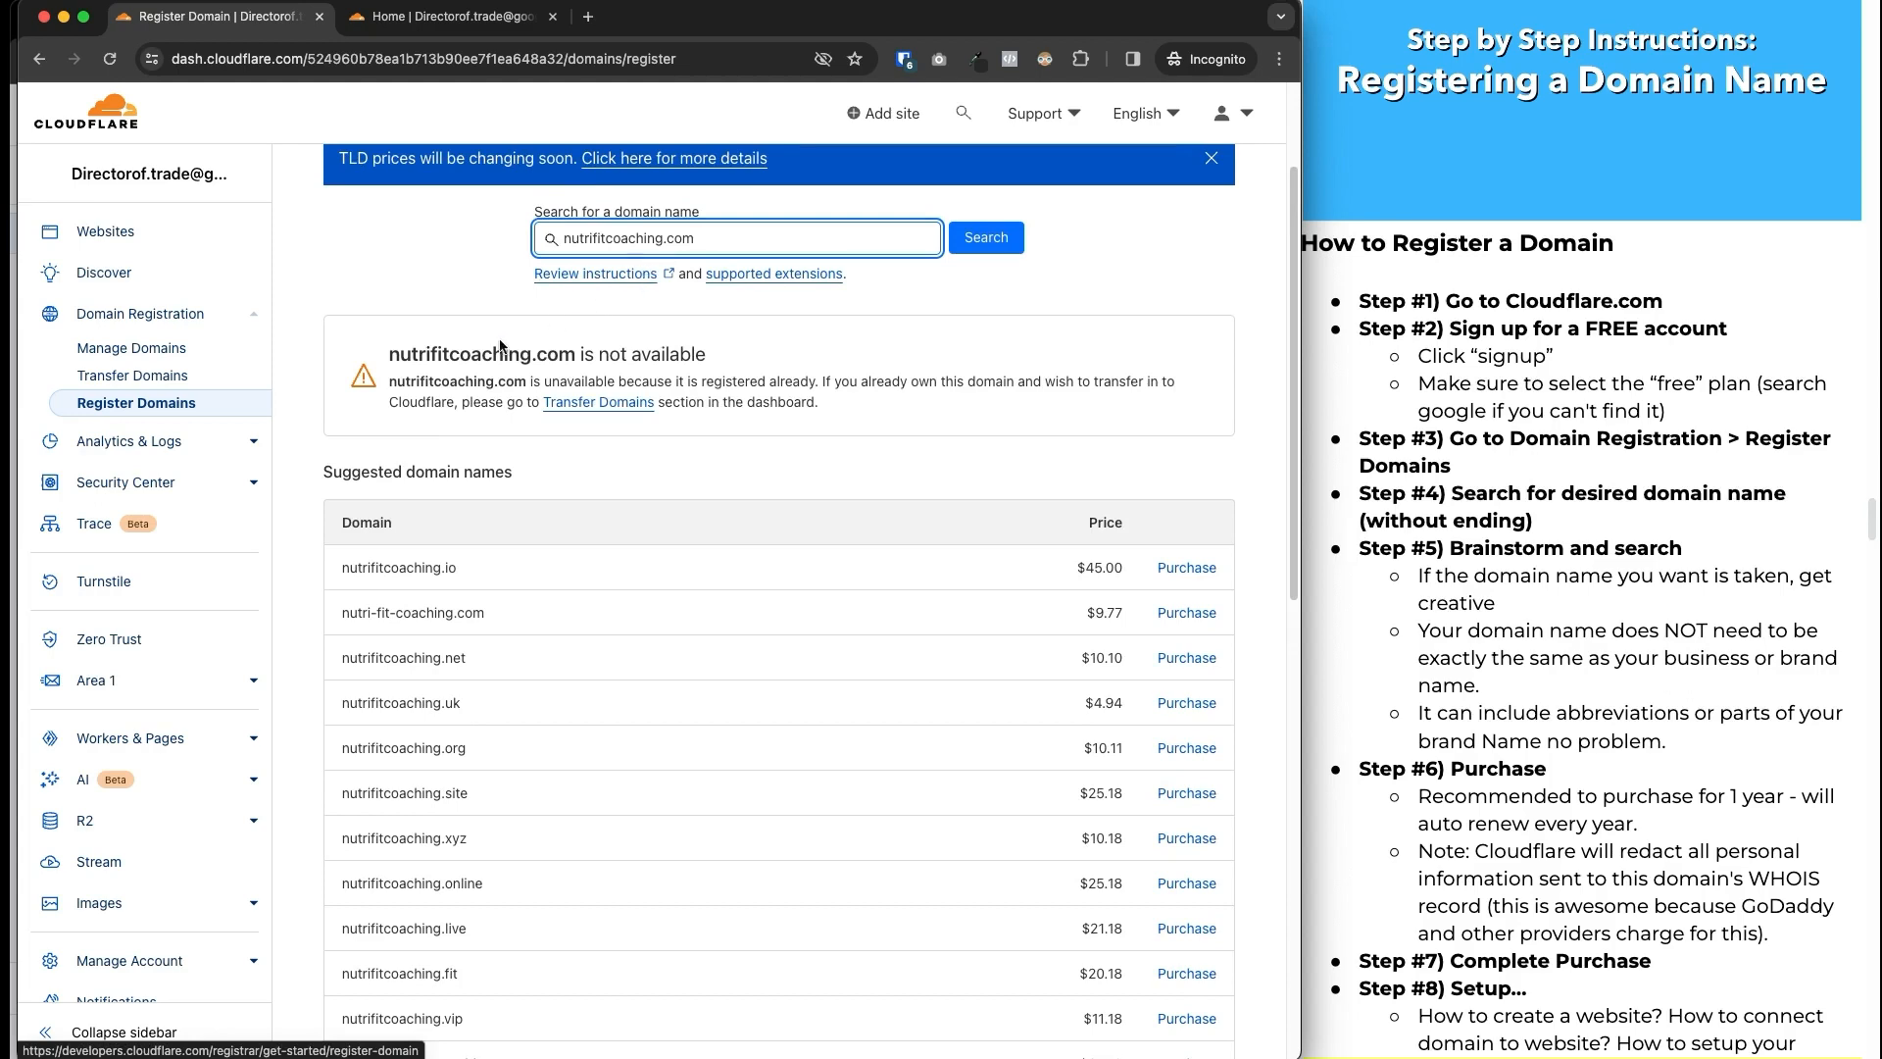
{"action": "left_click_drag", "start_coordinate": [443, 355], "coordinate": [845, 399]}
{"action": "left_click", "coordinate": [853, 394]}
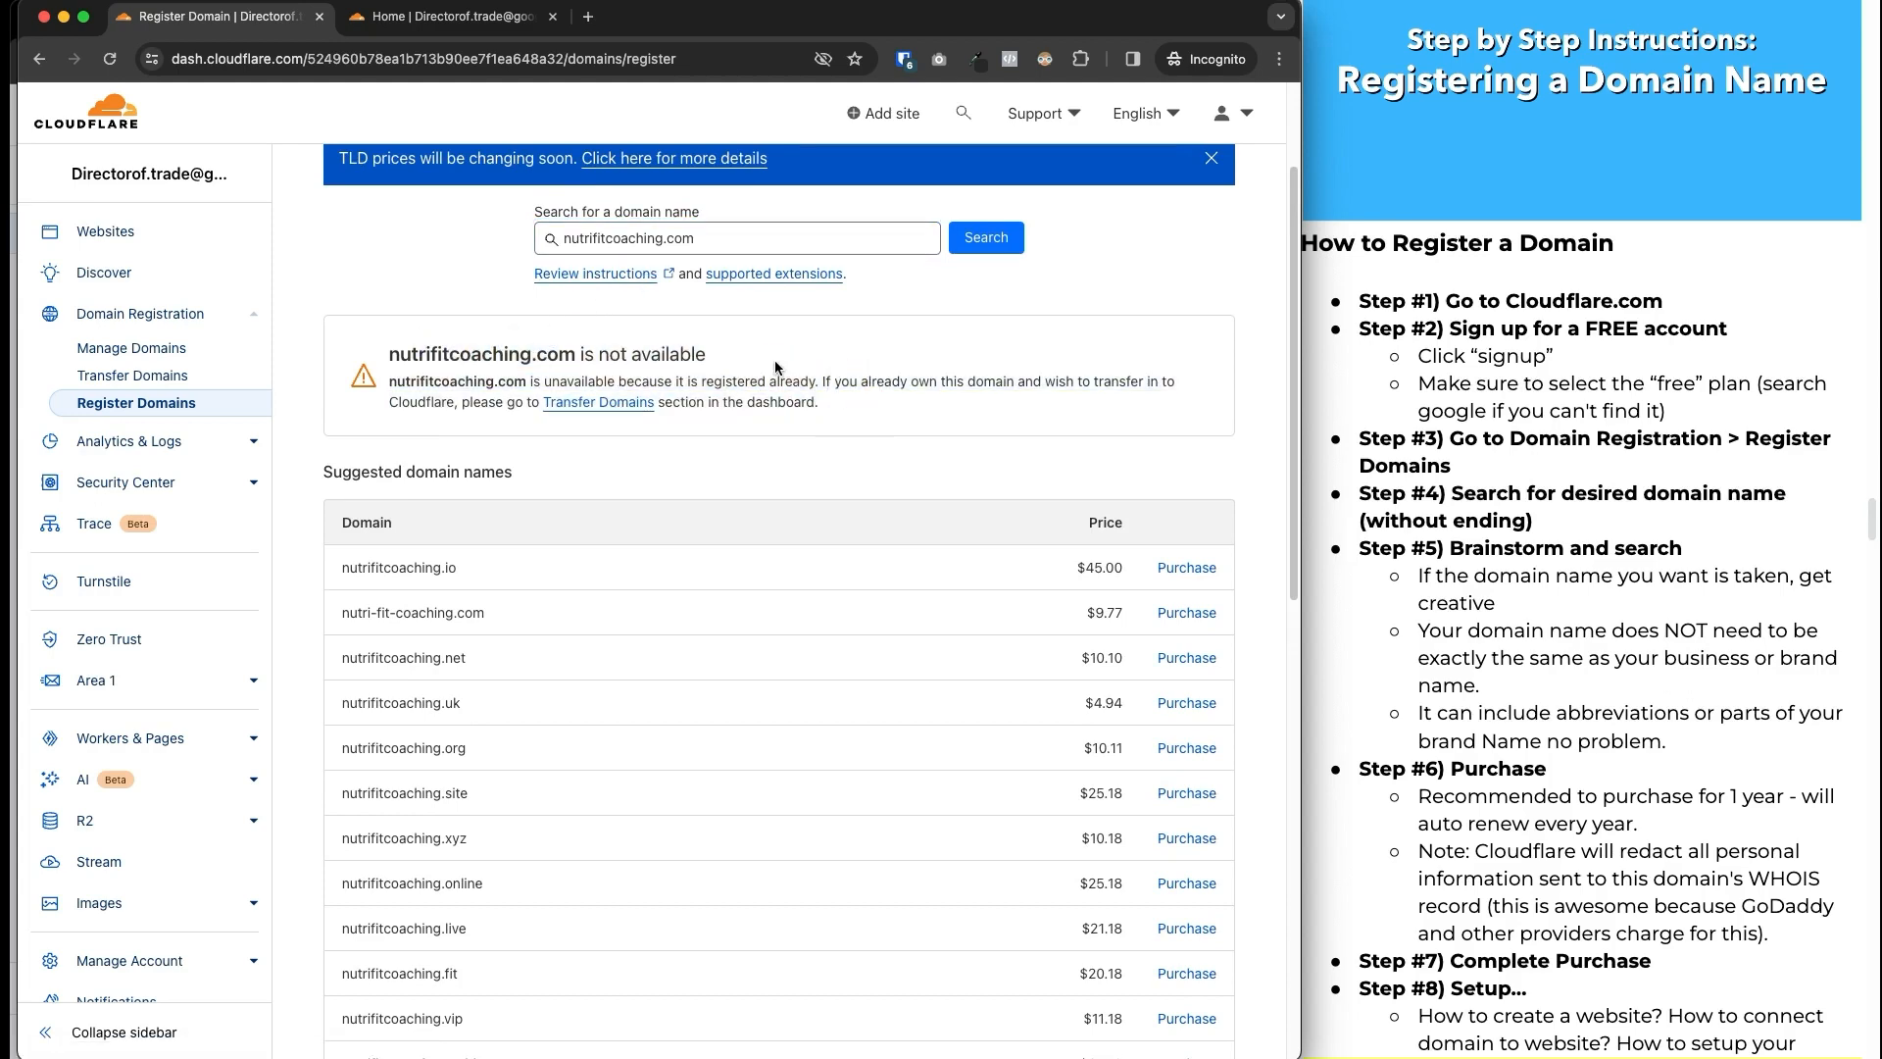
{"action": "scroll", "coordinate": [774, 367], "scroll_direction": "down", "scroll_amount": 3}
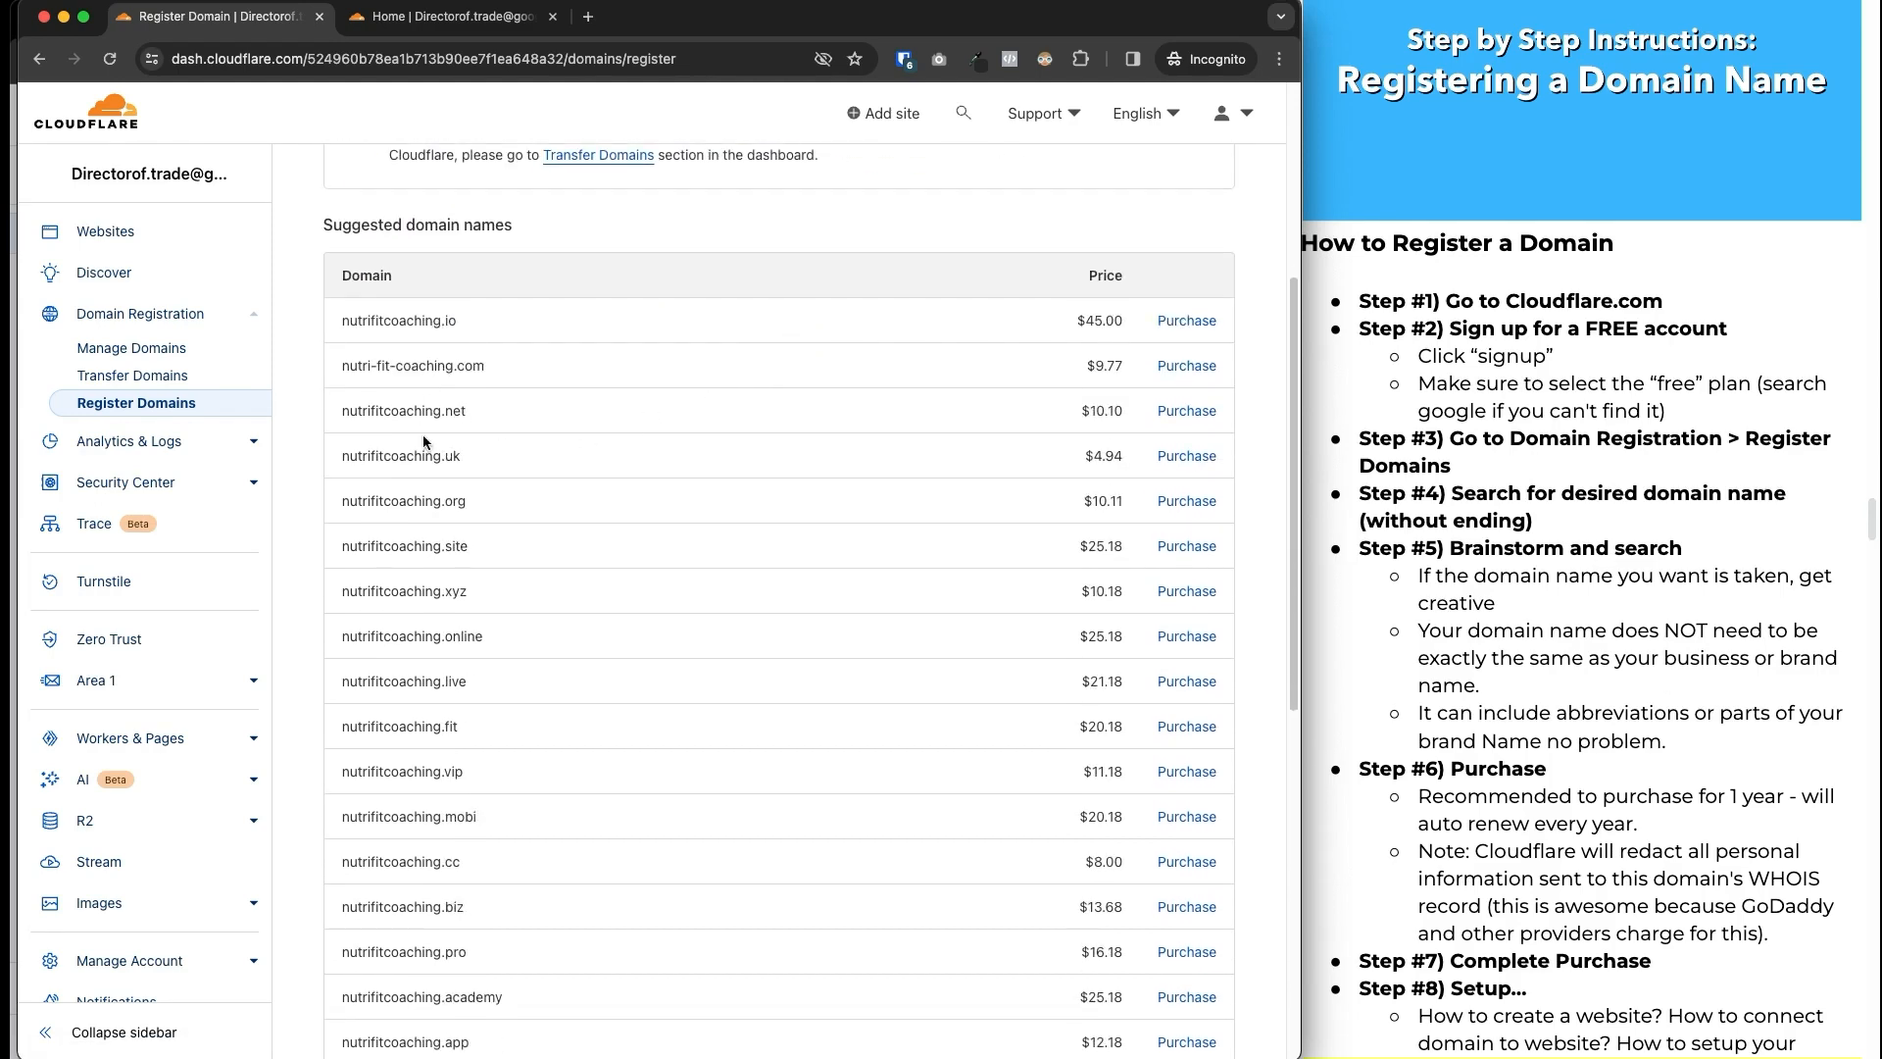
{"action": "scroll", "coordinate": [439, 698], "scroll_direction": "up", "scroll_amount": 5}
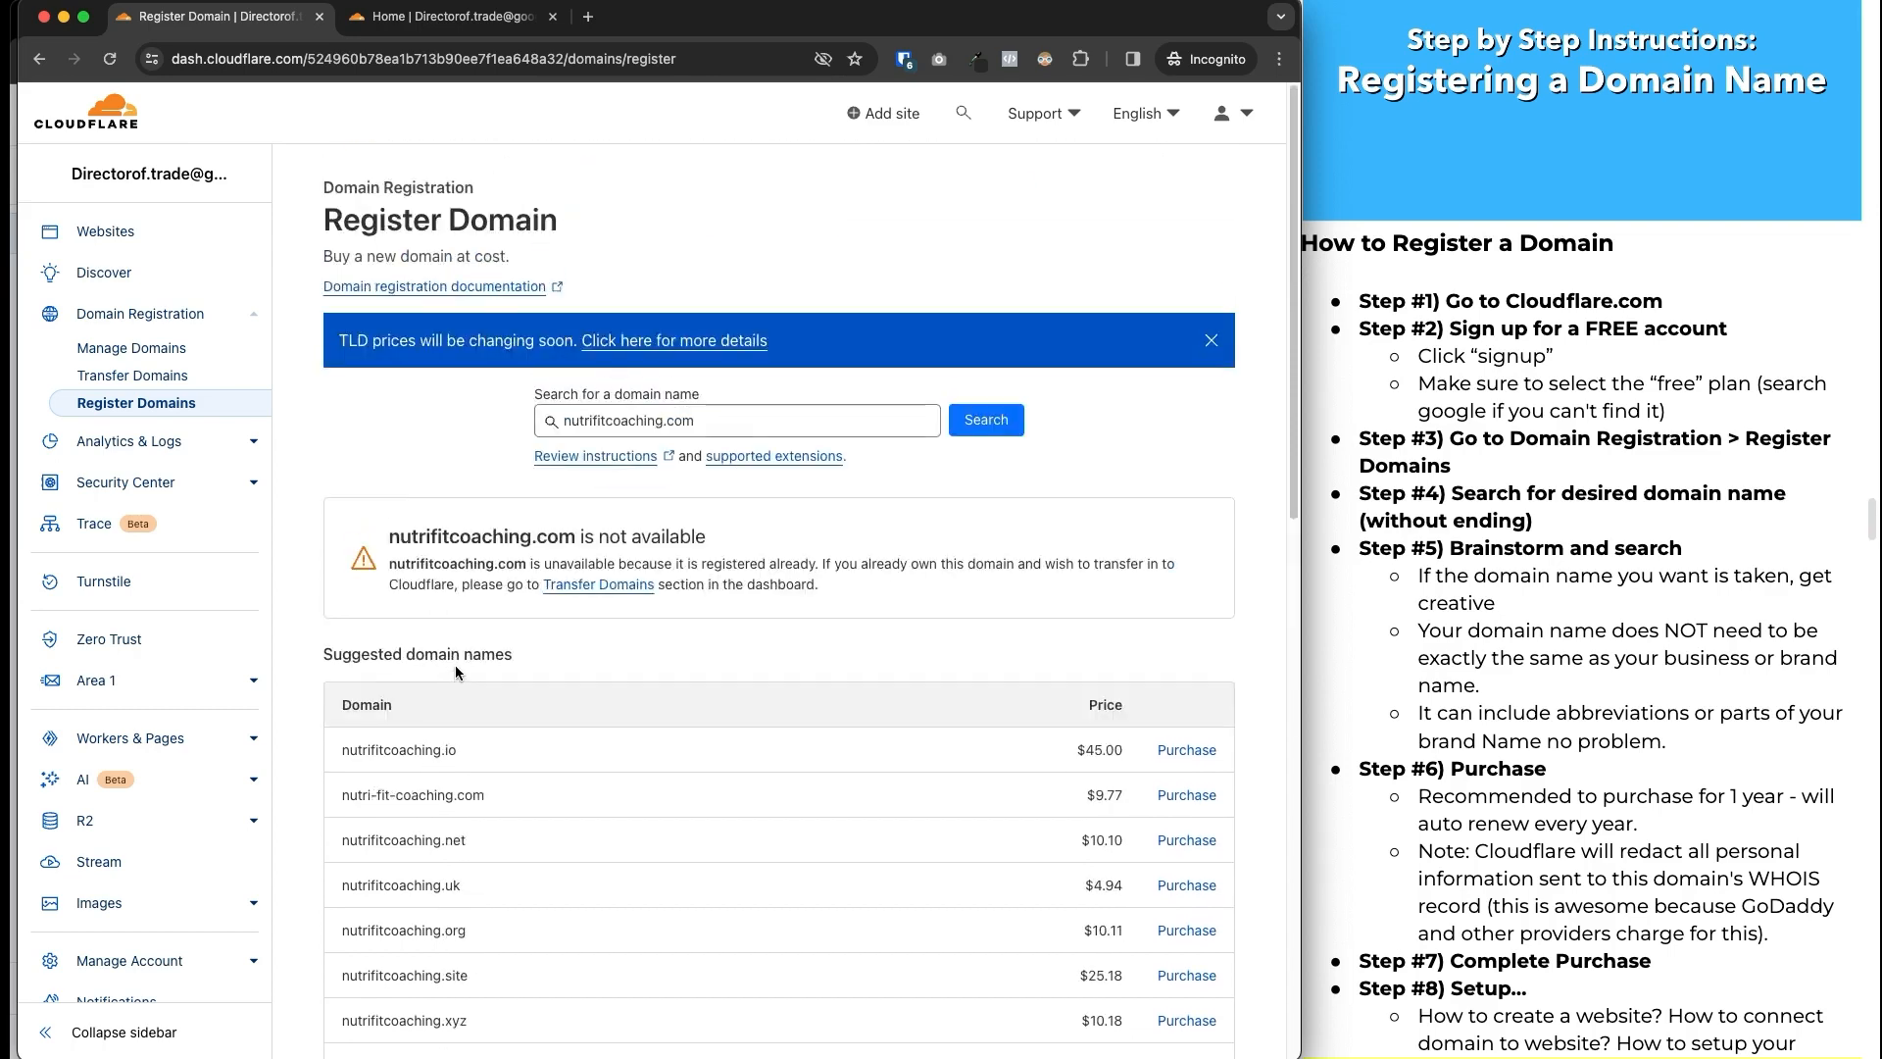
Change the domain search to nutrifitwellnesscoach.com and run it.
{"action": "left_click", "coordinate": [660, 420]}
{"action": "left_click_drag", "start_coordinate": [661, 420], "coordinate": [620, 419]}
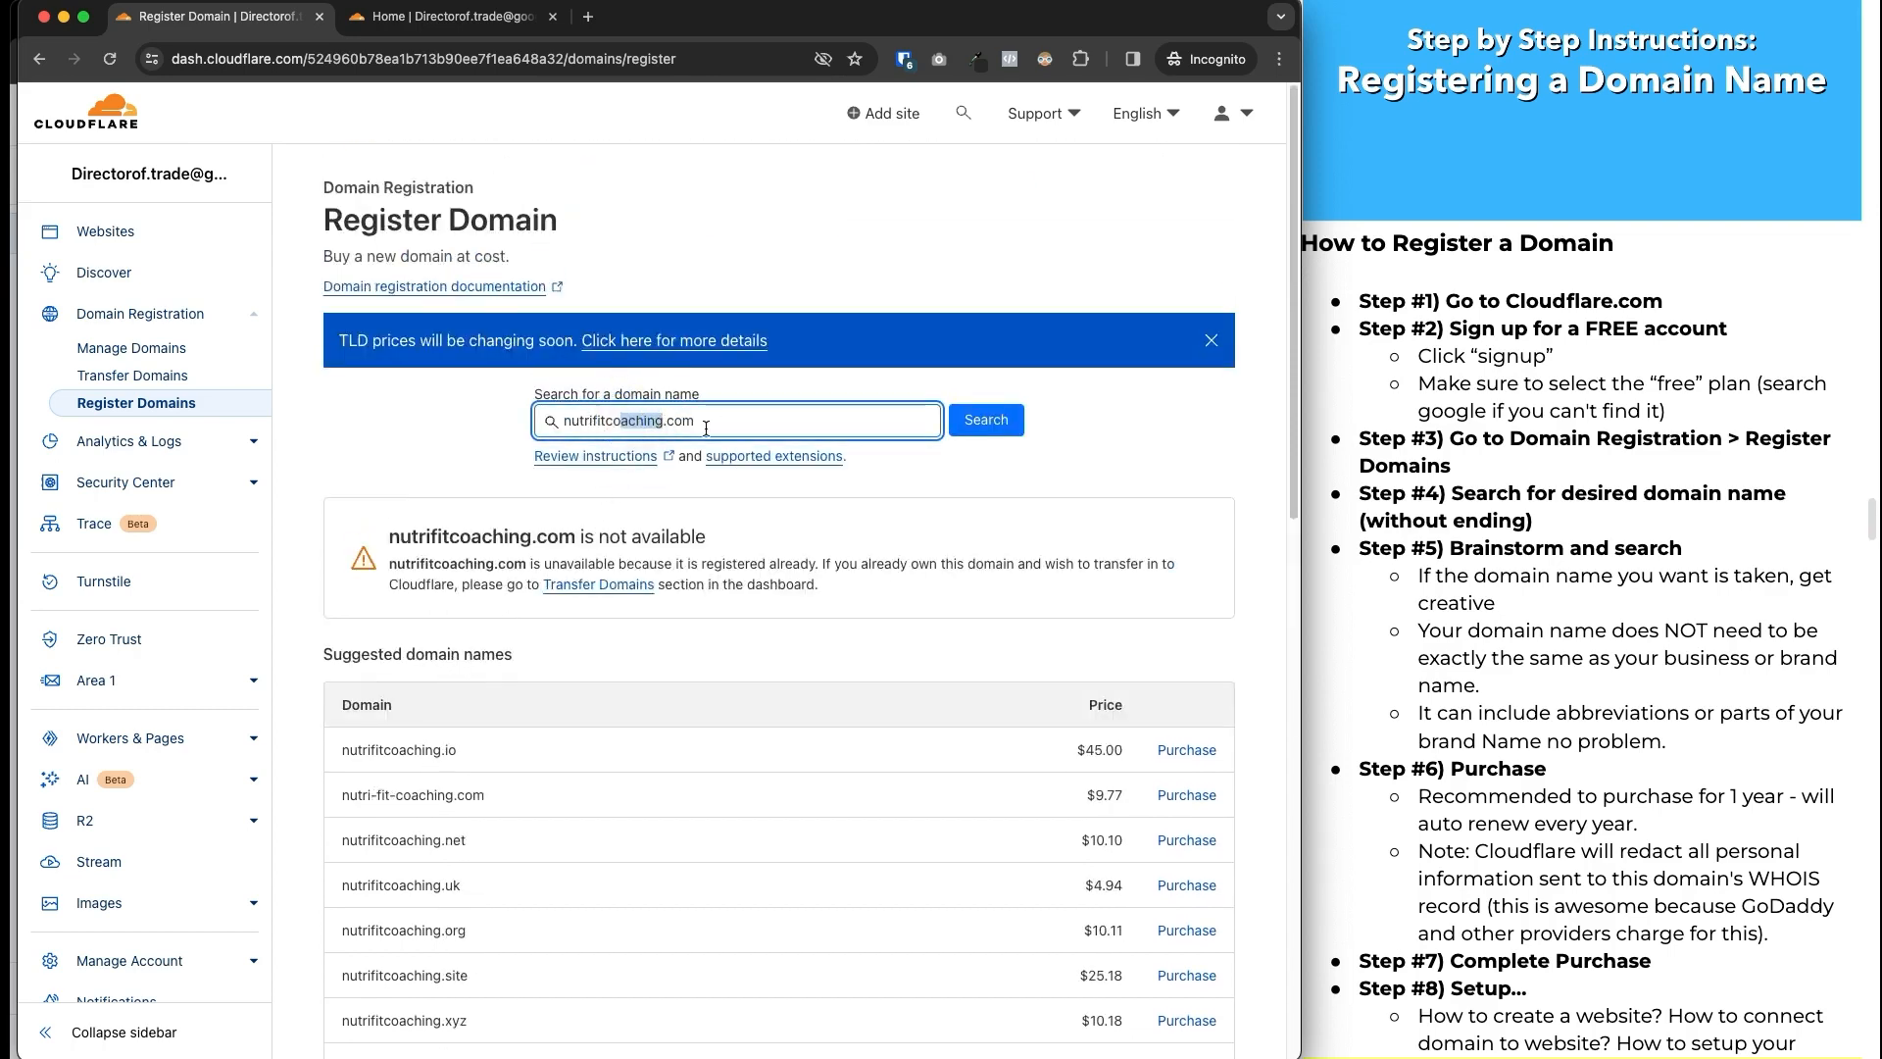
{"action": "key", "text": "BackSpace"}
{"action": "key", "text": "BackSpace"}
{"action": "key", "text": "BackSpace"}
{"action": "type", "text": "fit"}
{"action": "key", "text": "BackSpace"}
{"action": "key", "text": "BackSpace"}
{"action": "key", "text": "BackSpace"}
{"action": "type", "text": "wellnesscoach"}
{"action": "key", "text": "Return"}
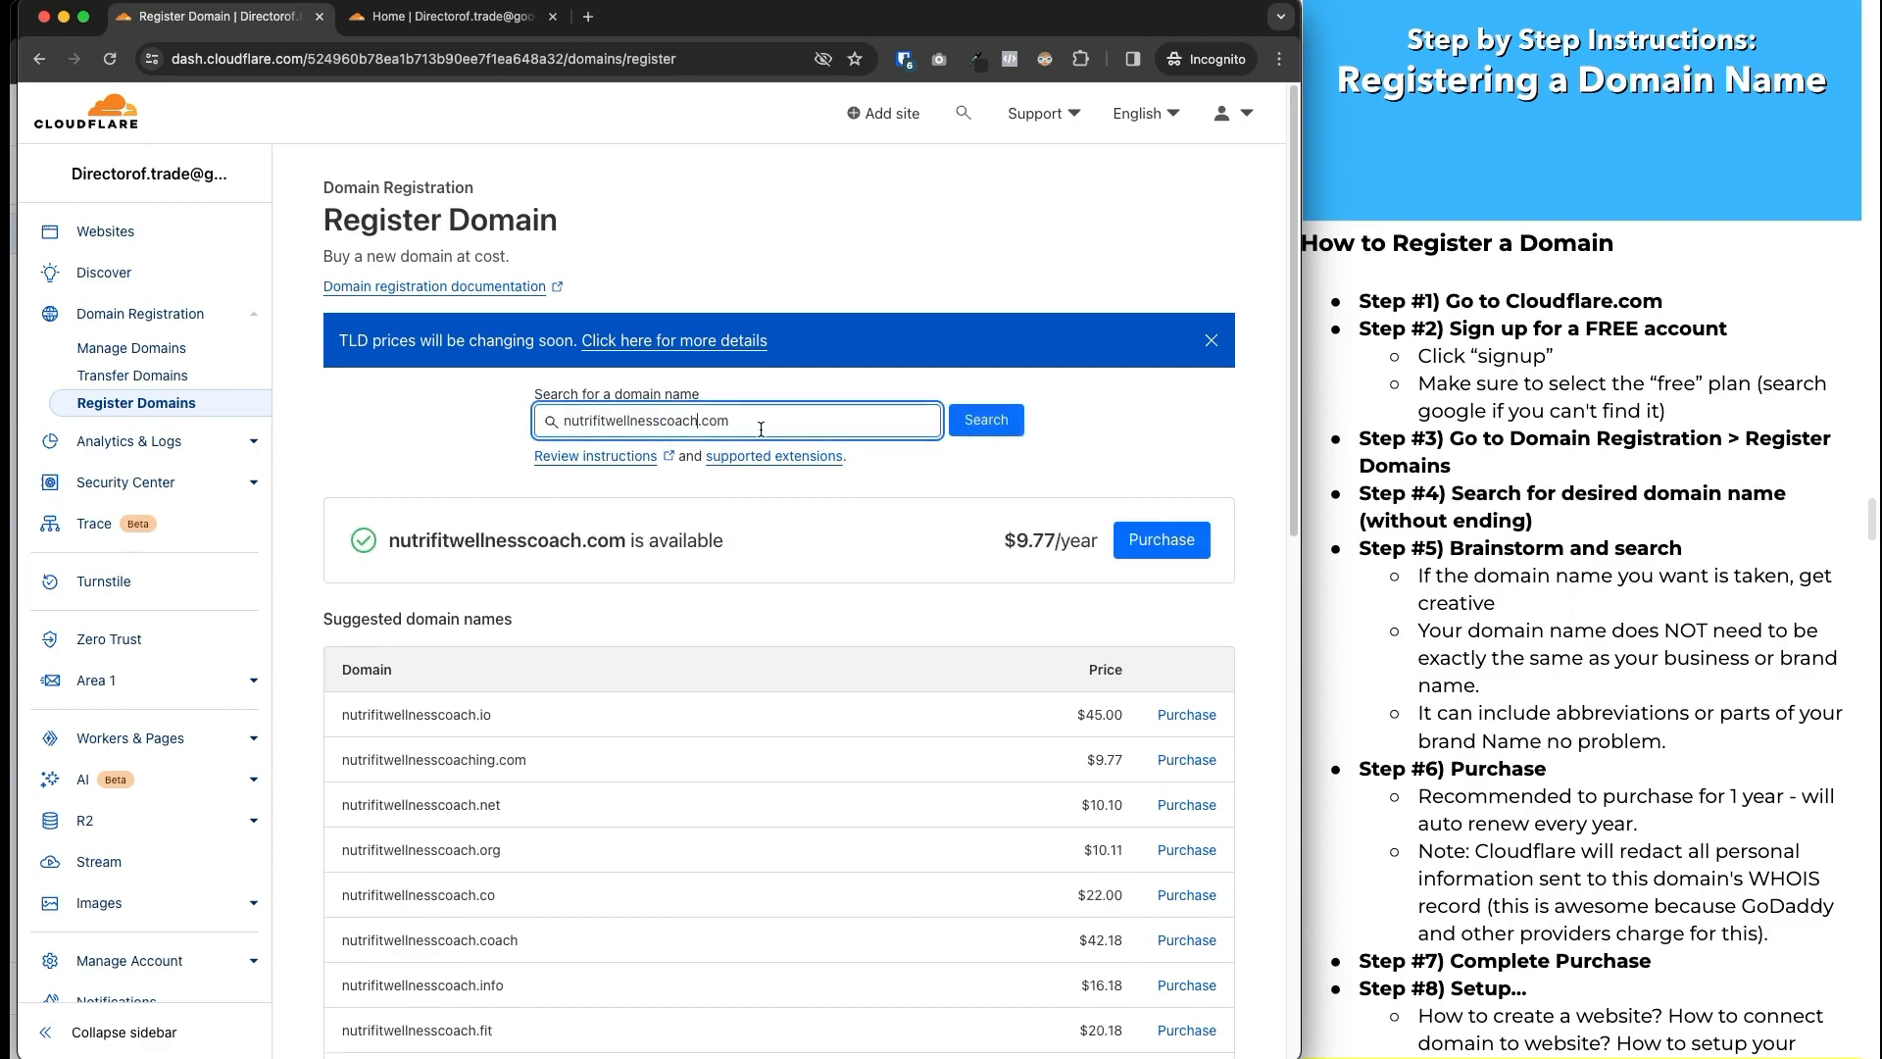
Highlight the available nutrifitwellnesscoach.com result and its $9.77/year price.
{"action": "left_click", "coordinate": [632, 546]}
{"action": "left_click_drag", "start_coordinate": [438, 542], "coordinate": [719, 542]}
{"action": "left_click", "coordinate": [702, 542]}
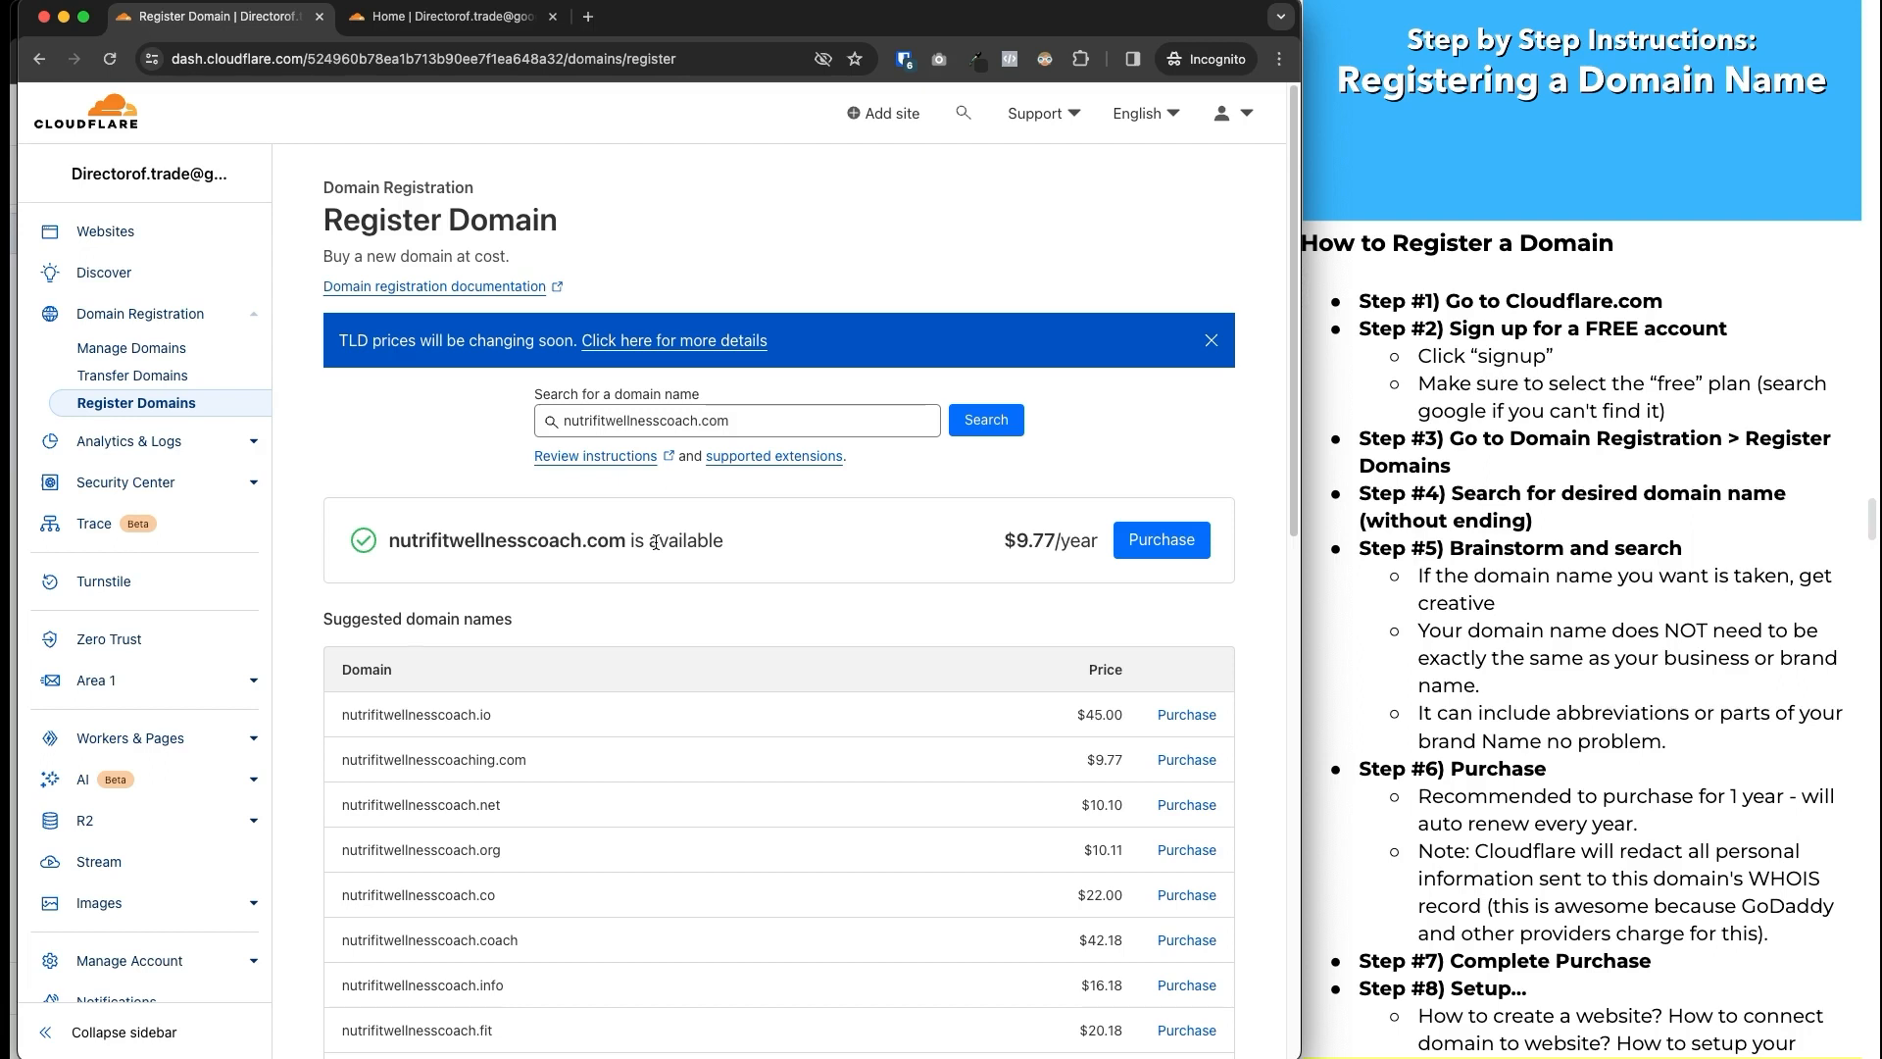
{"action": "left_click_drag", "start_coordinate": [1003, 542], "coordinate": [1043, 546]}
{"action": "left_click", "coordinate": [1017, 552]}
Purchase nutrifitwellnesscoach.com, keeping the 1 year / $9.77 payment option.
{"action": "left_click", "coordinate": [1140, 549]}
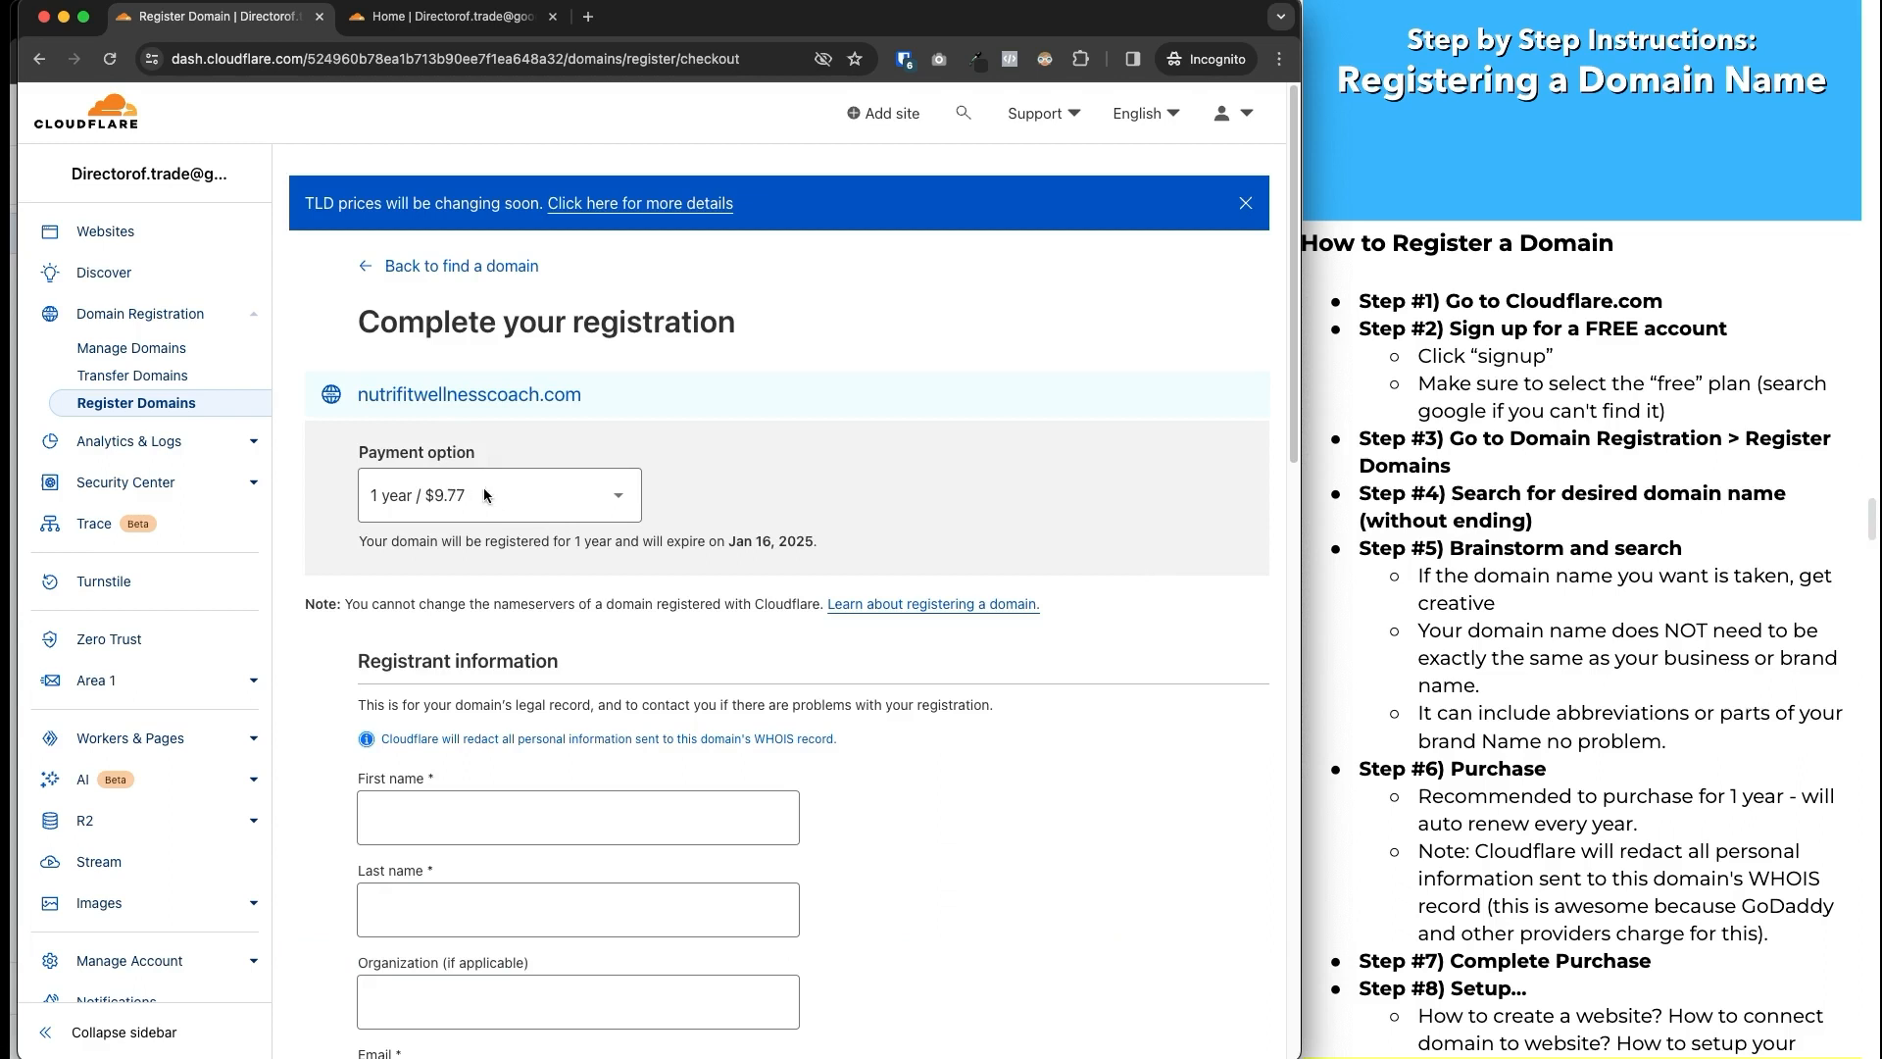
{"action": "left_click", "coordinate": [618, 495]}
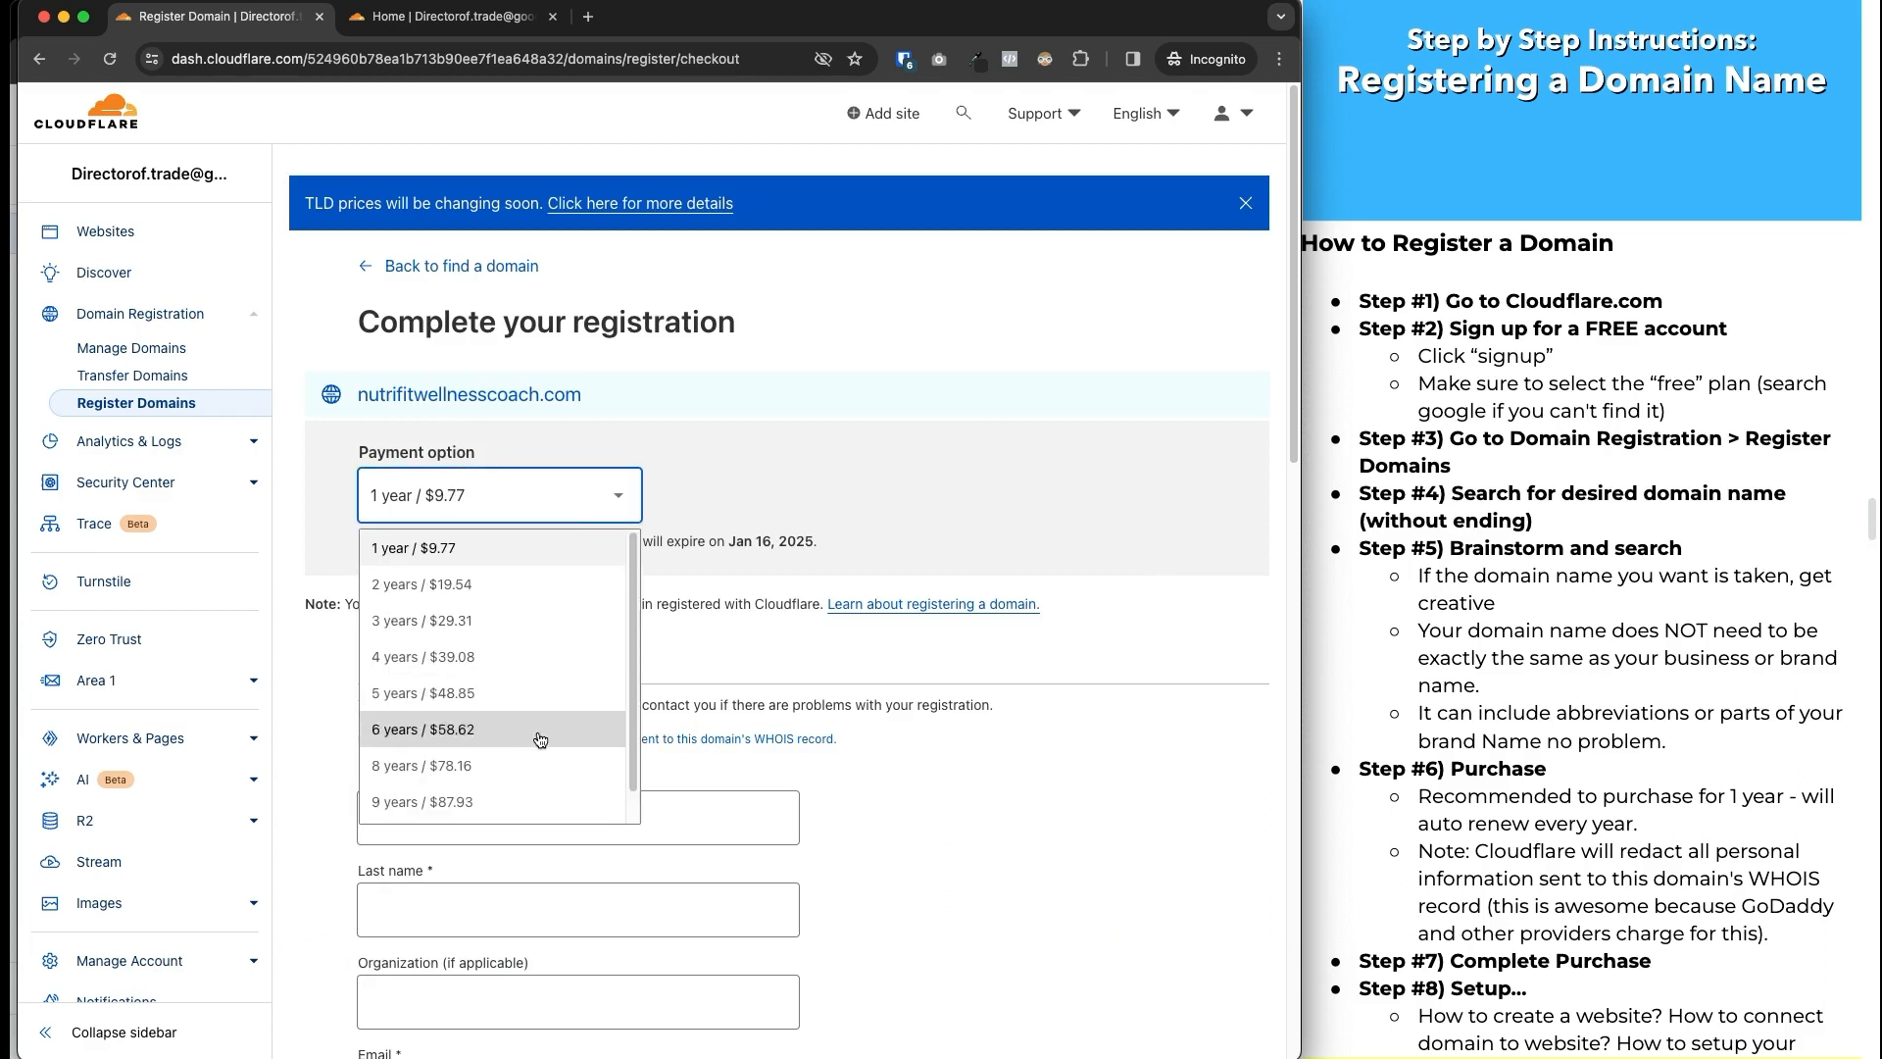
{"action": "left_click", "coordinate": [692, 552]}
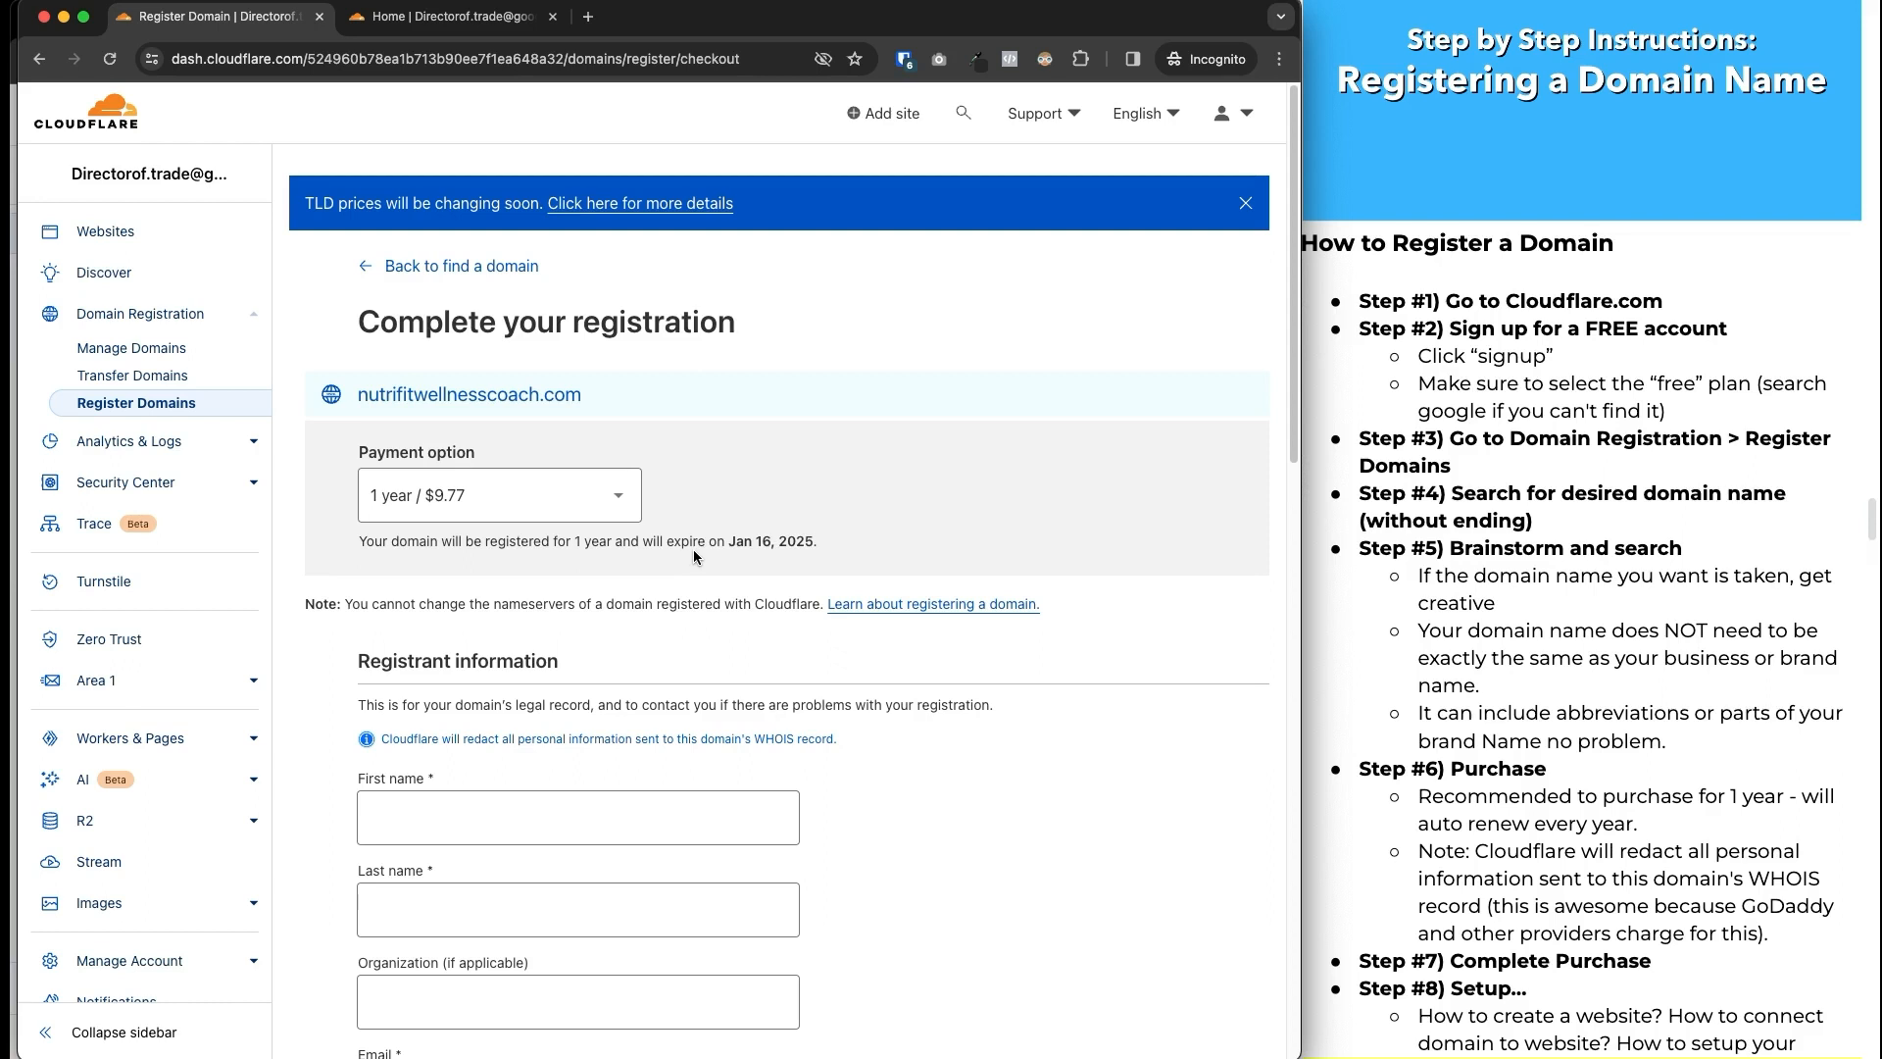
Scroll down to the registrant information form and highlight the WHOIS redaction notice.
{"action": "scroll", "coordinate": [692, 553], "scroll_direction": "down", "scroll_amount": 2}
{"action": "scroll", "coordinate": [665, 532], "scroll_direction": "down", "scroll_amount": 4}
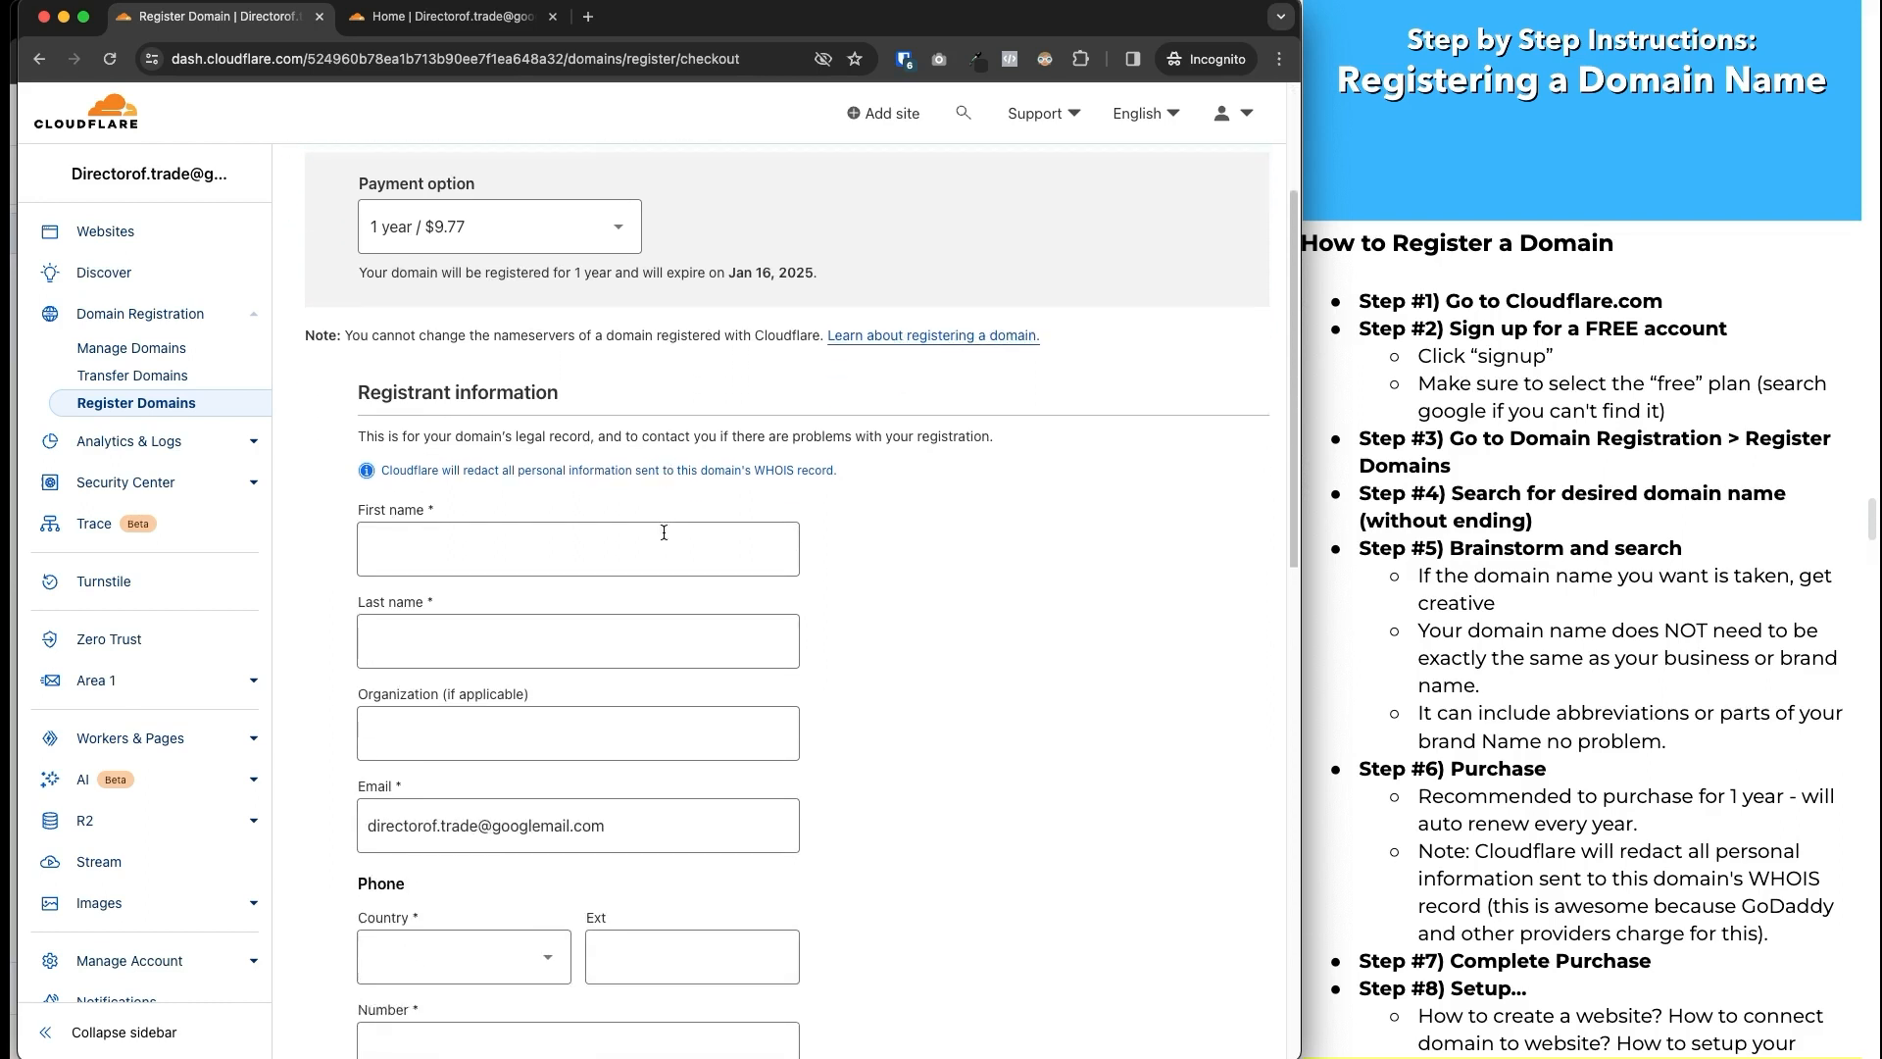
{"action": "scroll", "coordinate": [583, 556], "scroll_direction": "down", "scroll_amount": 2}
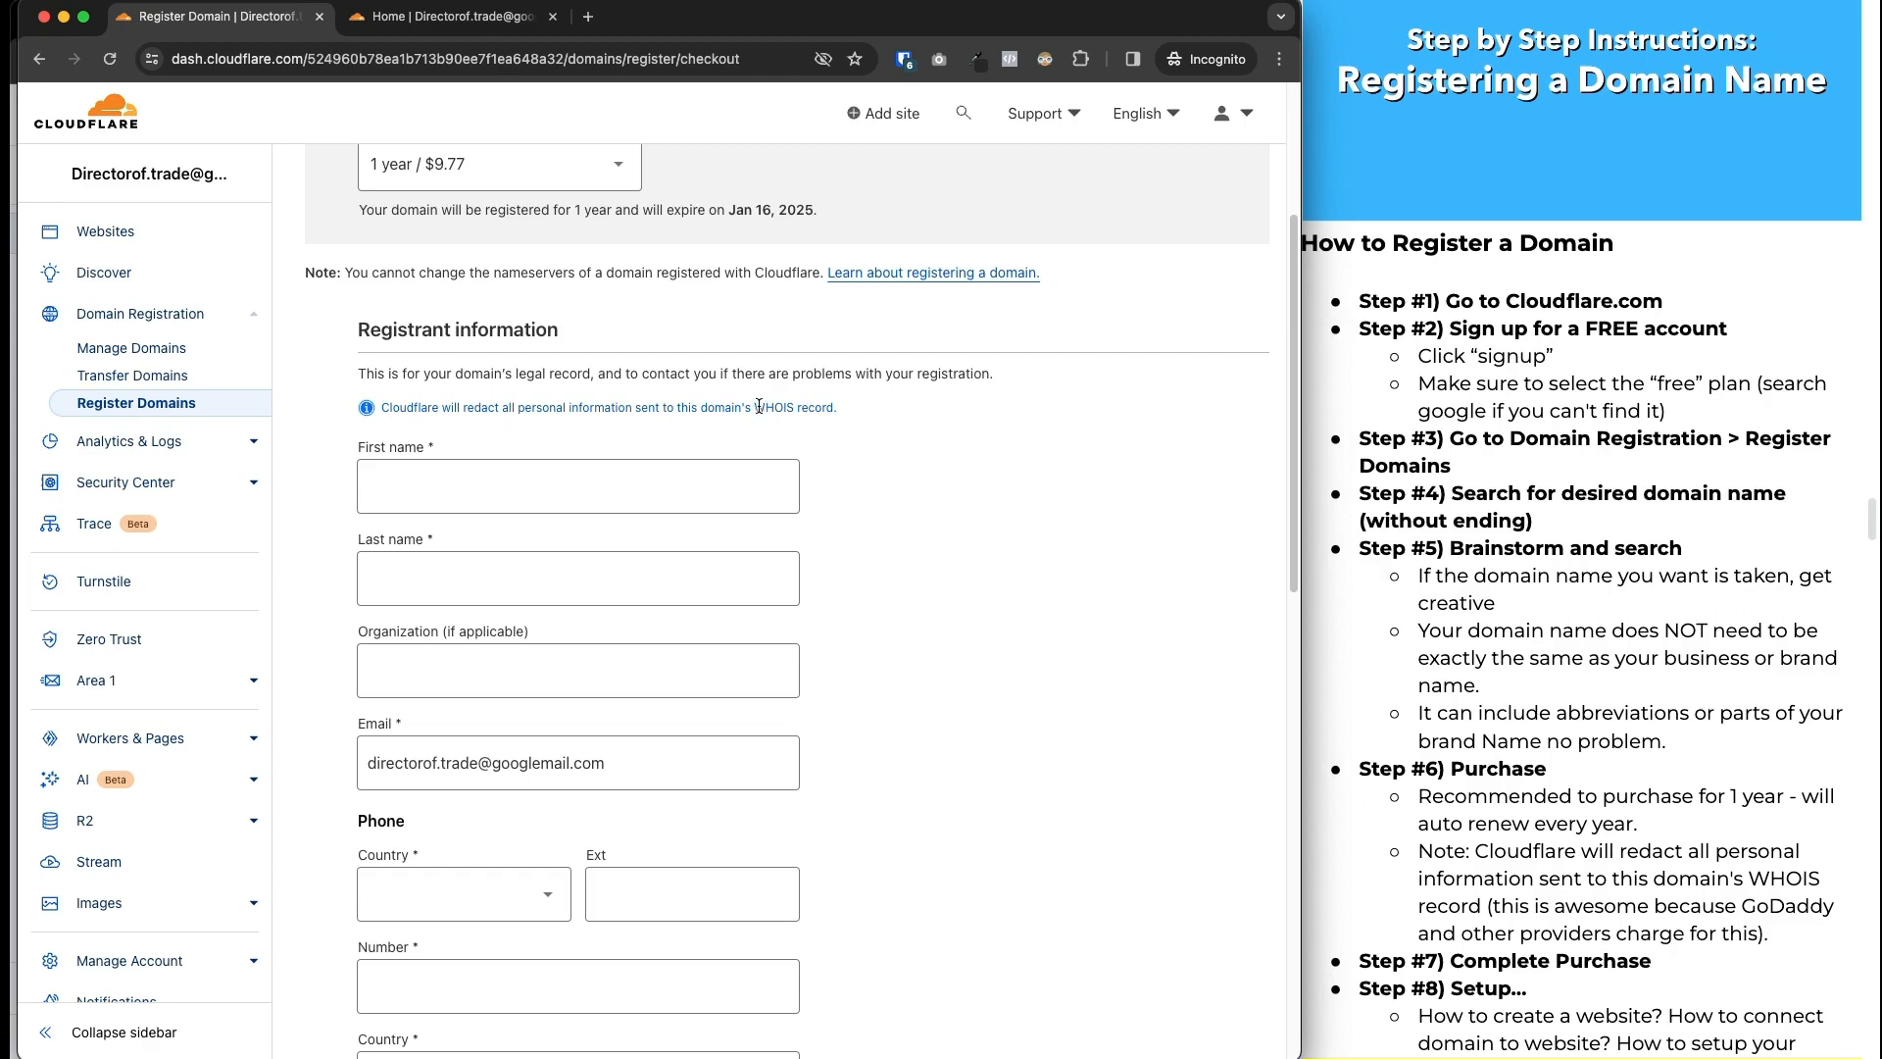
{"action": "left_click_drag", "start_coordinate": [755, 405], "coordinate": [831, 408]}
{"action": "left_click", "coordinate": [835, 427]}
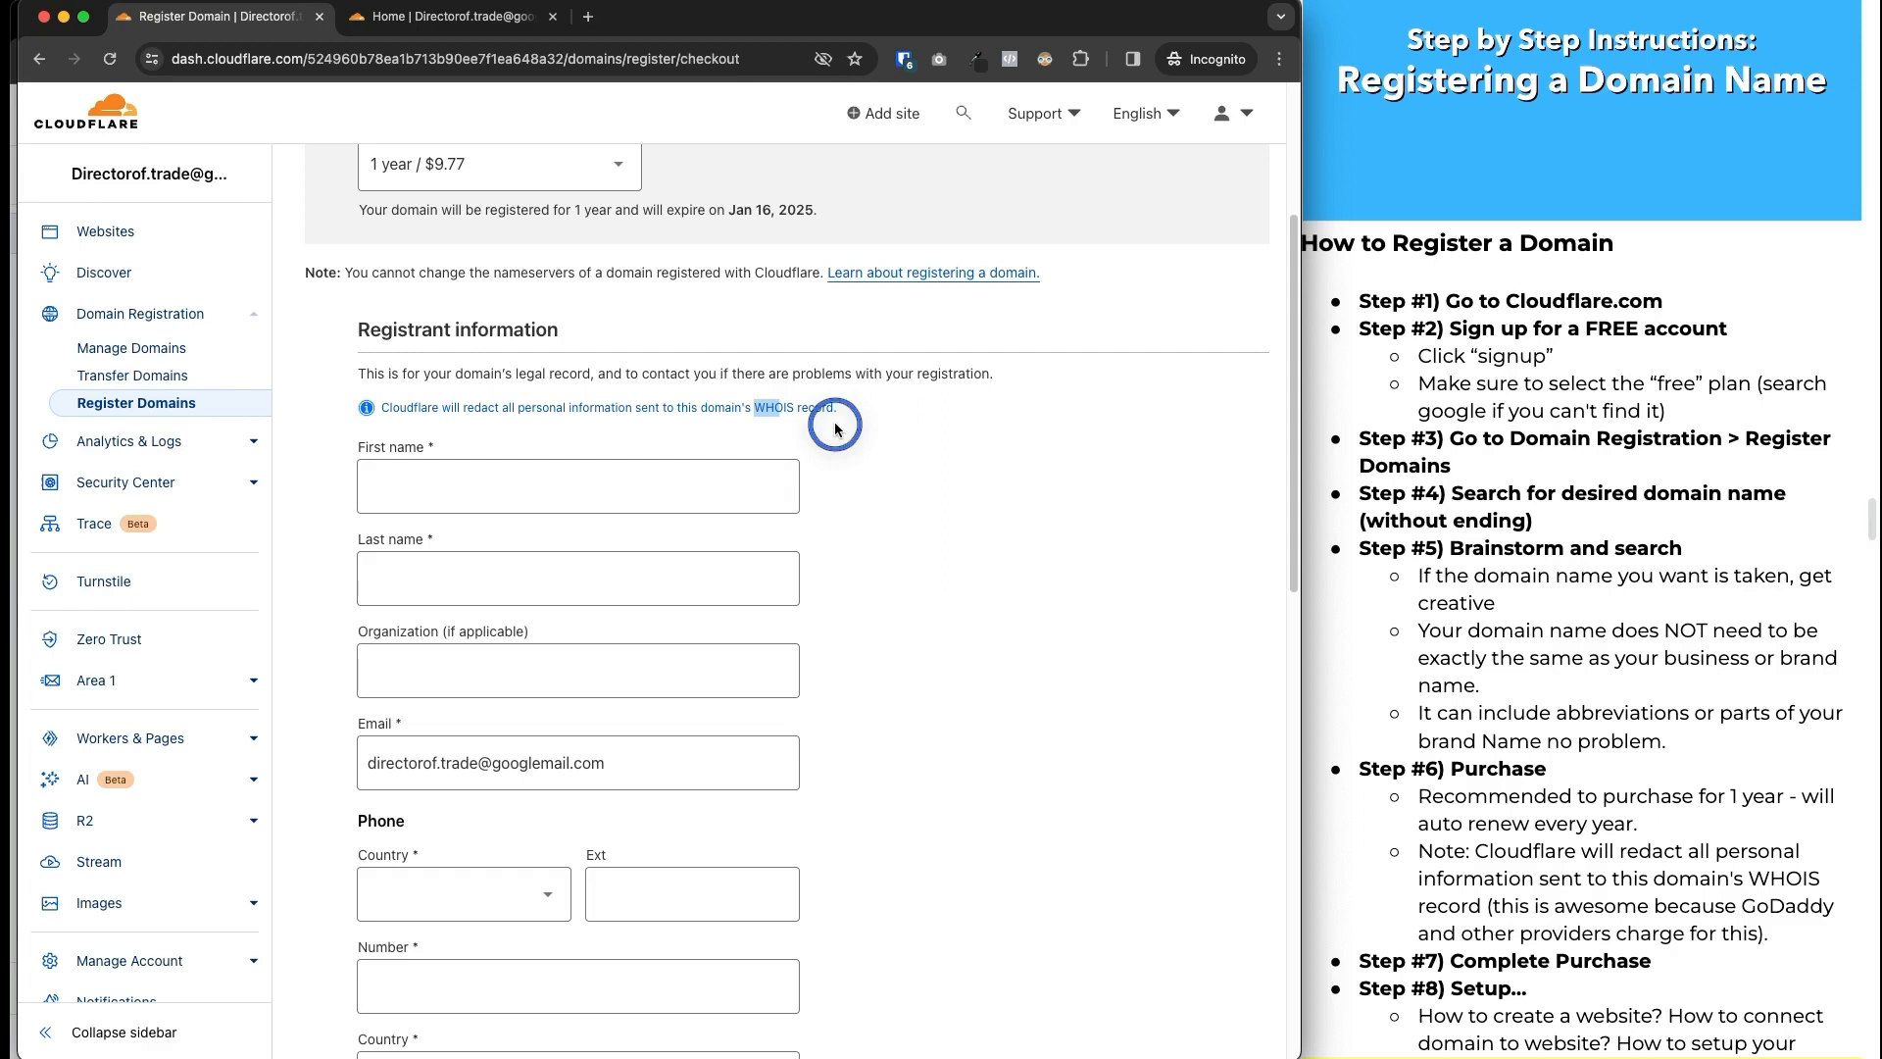
{"action": "left_click", "coordinate": [835, 429]}
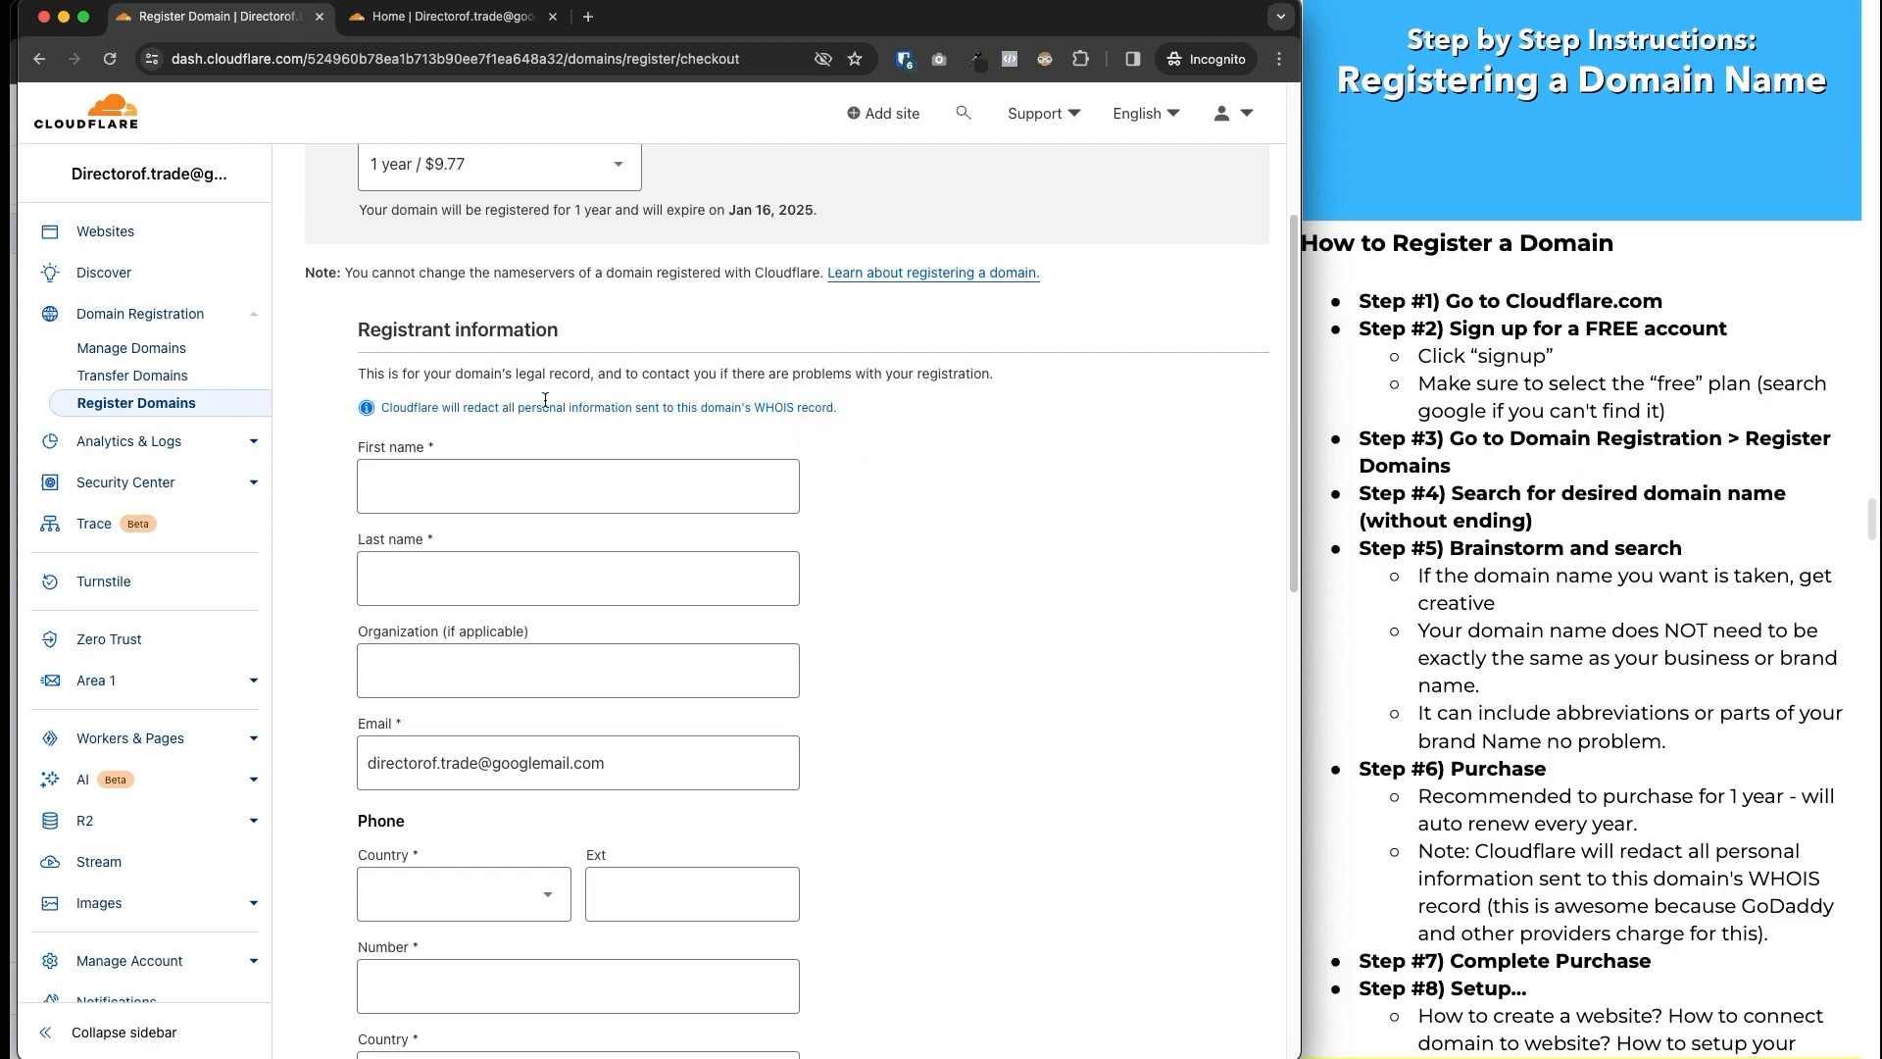
{"action": "scroll", "coordinate": [549, 451], "scroll_direction": "down", "scroll_amount": 3}
{"action": "scroll", "coordinate": [643, 663], "scroll_direction": "down", "scroll_amount": 7}
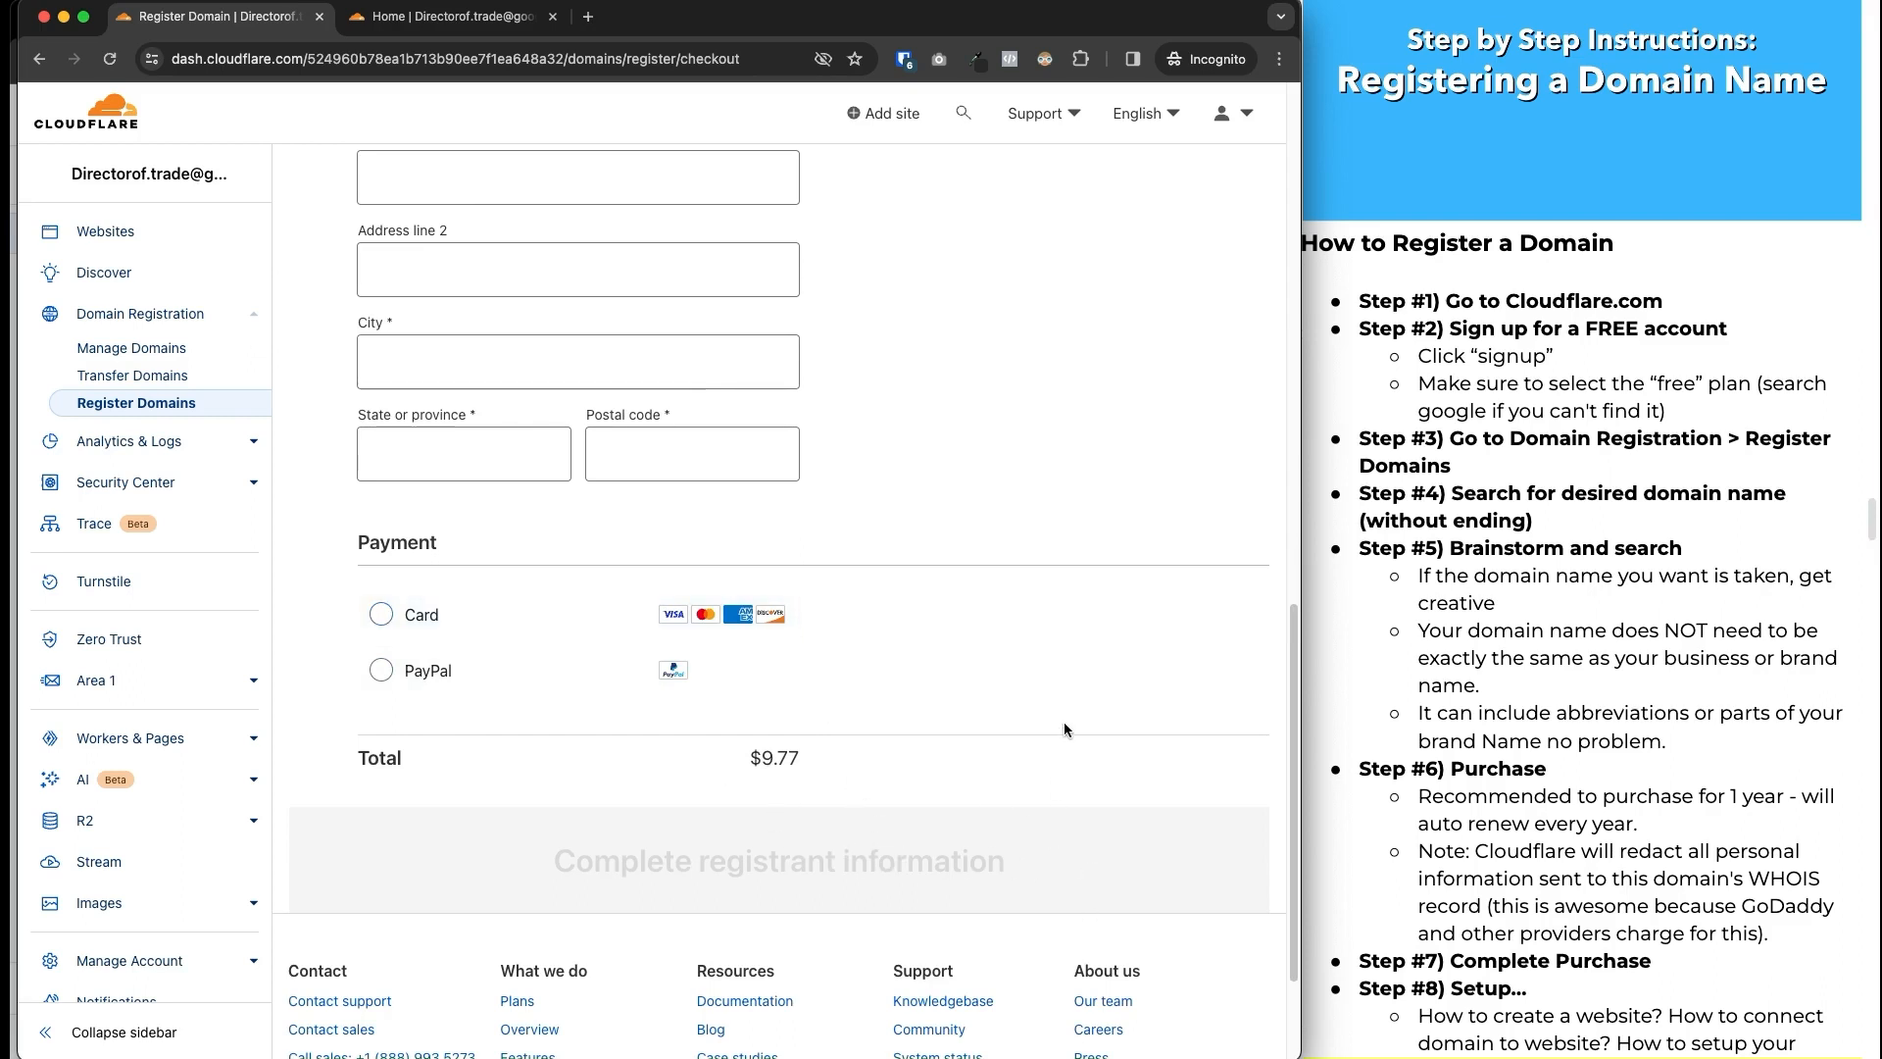
{"action": "scroll", "coordinate": [1039, 725], "scroll_direction": "up", "scroll_amount": 3}
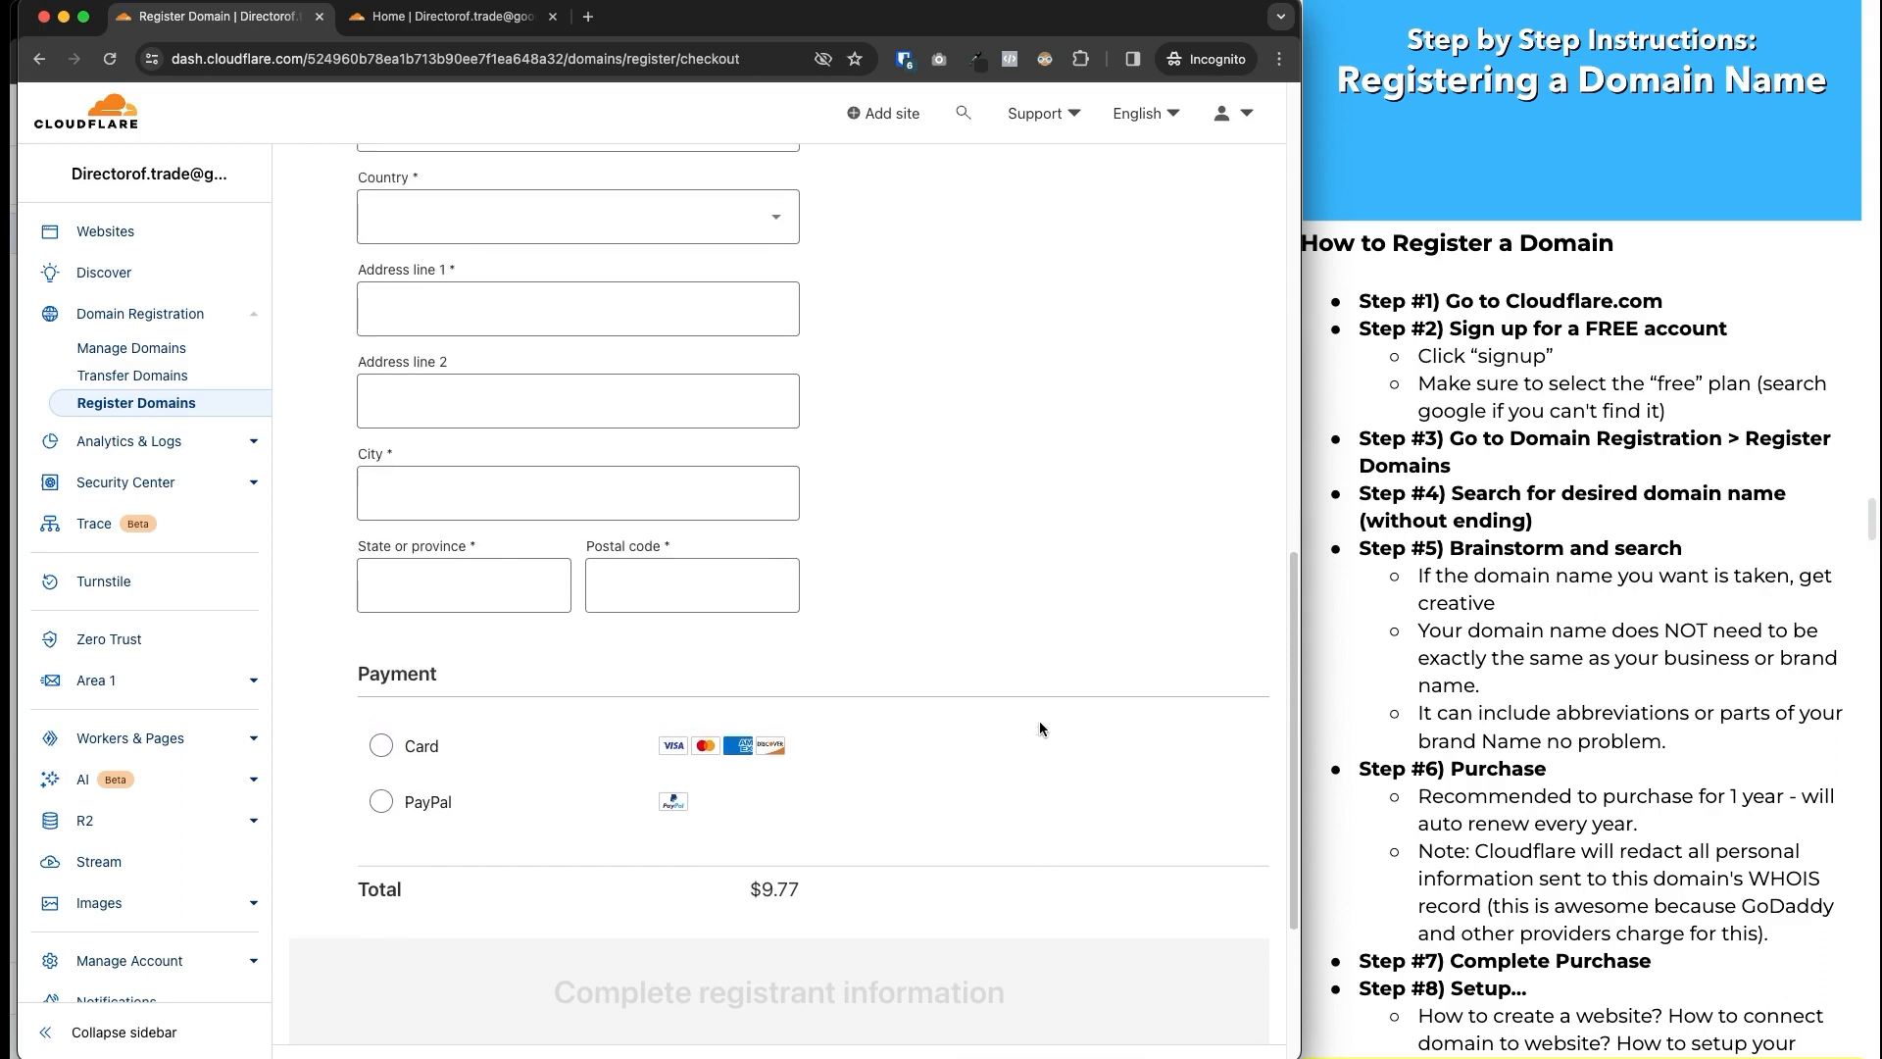
{"action": "scroll", "coordinate": [1039, 725], "scroll_direction": "up", "scroll_amount": 3}
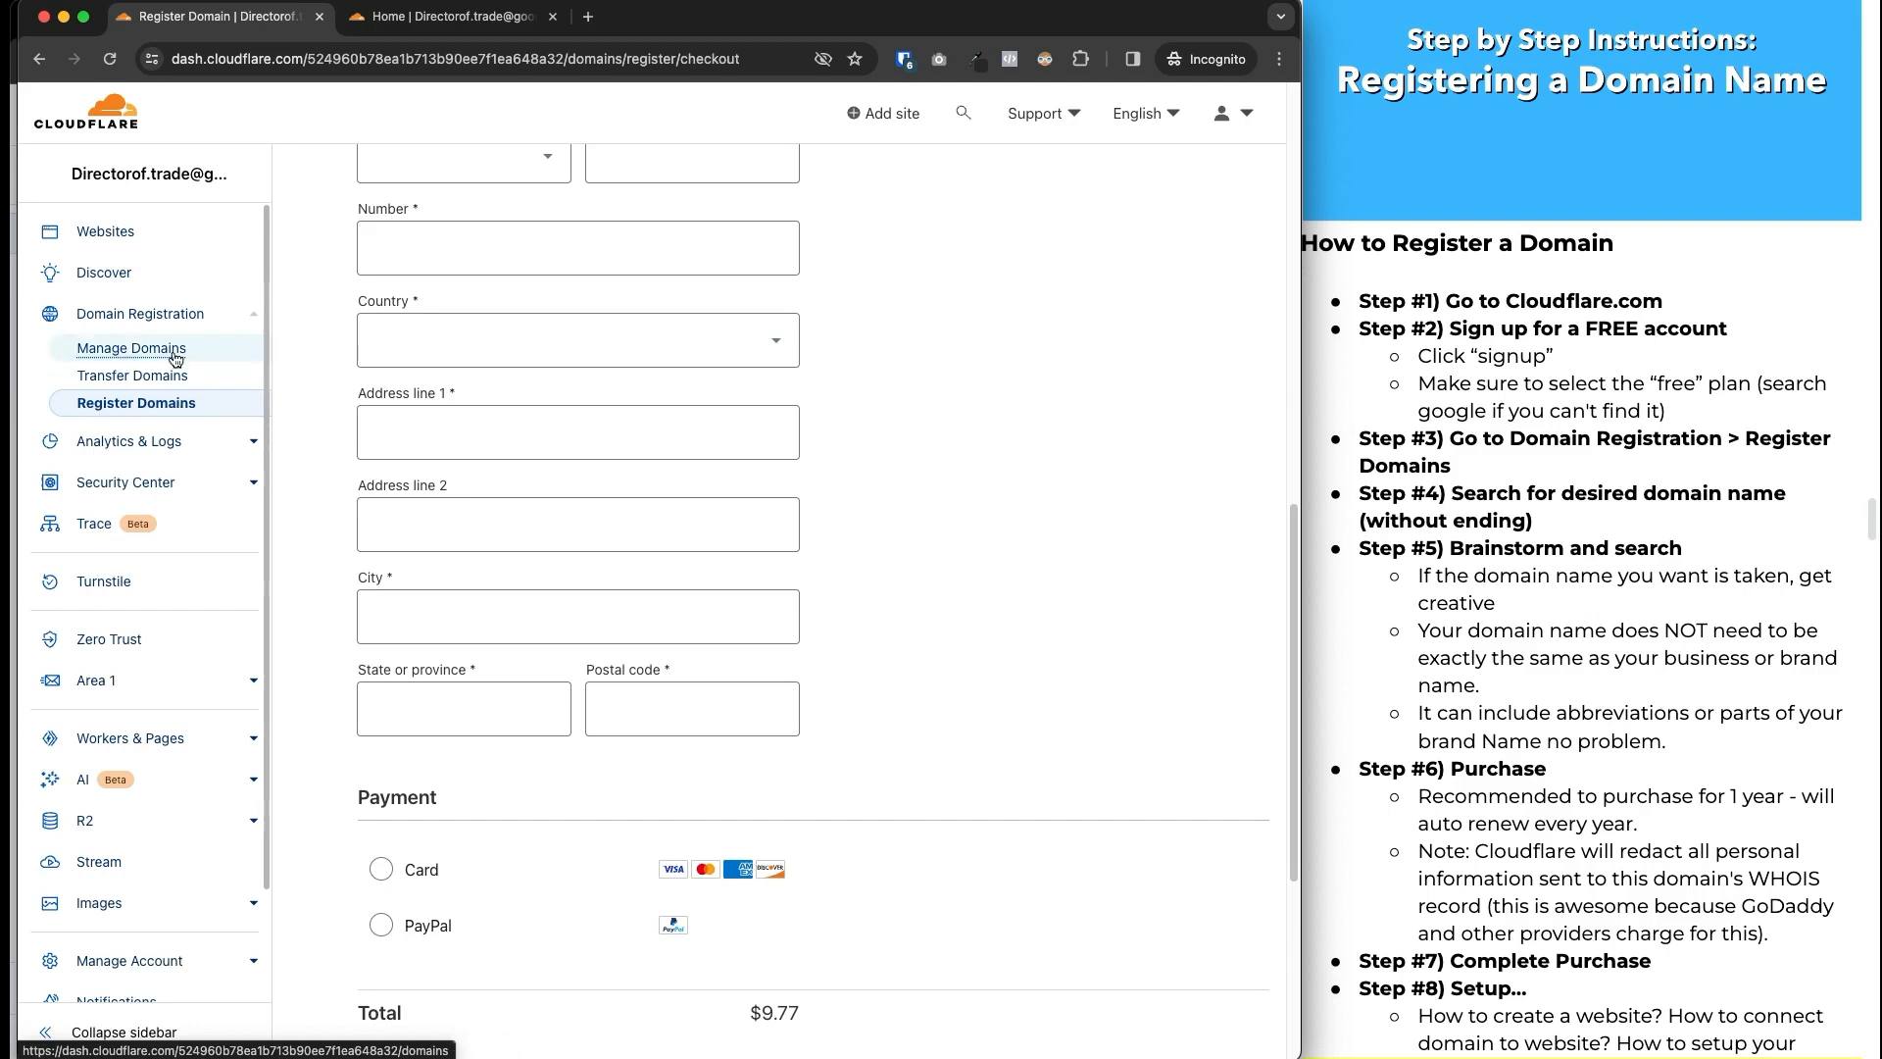
Go back to the empty Register Domains search page from the sidebar.
{"action": "left_click", "coordinate": [173, 403]}
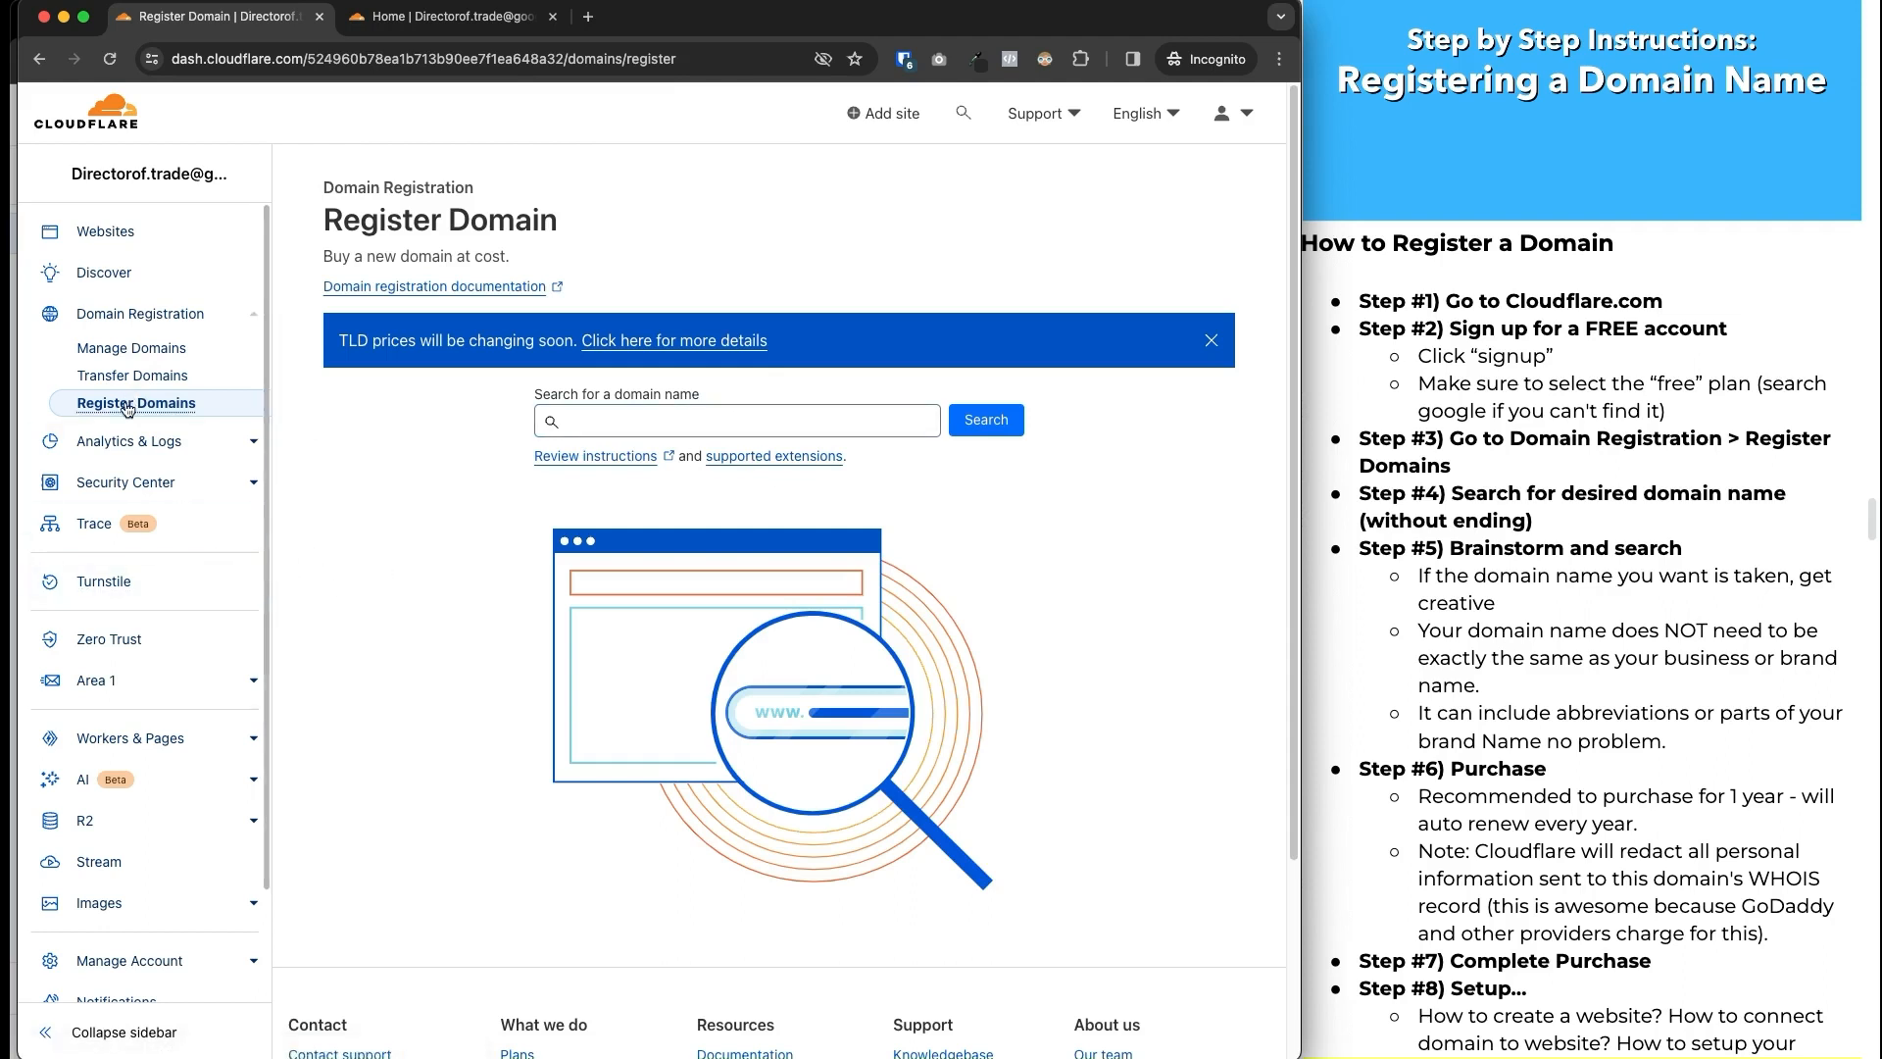
{"action": "scroll", "coordinate": [163, 697], "scroll_direction": "down", "scroll_amount": 1}
{"action": "scroll", "coordinate": [162, 697], "scroll_direction": "down", "scroll_amount": 2}
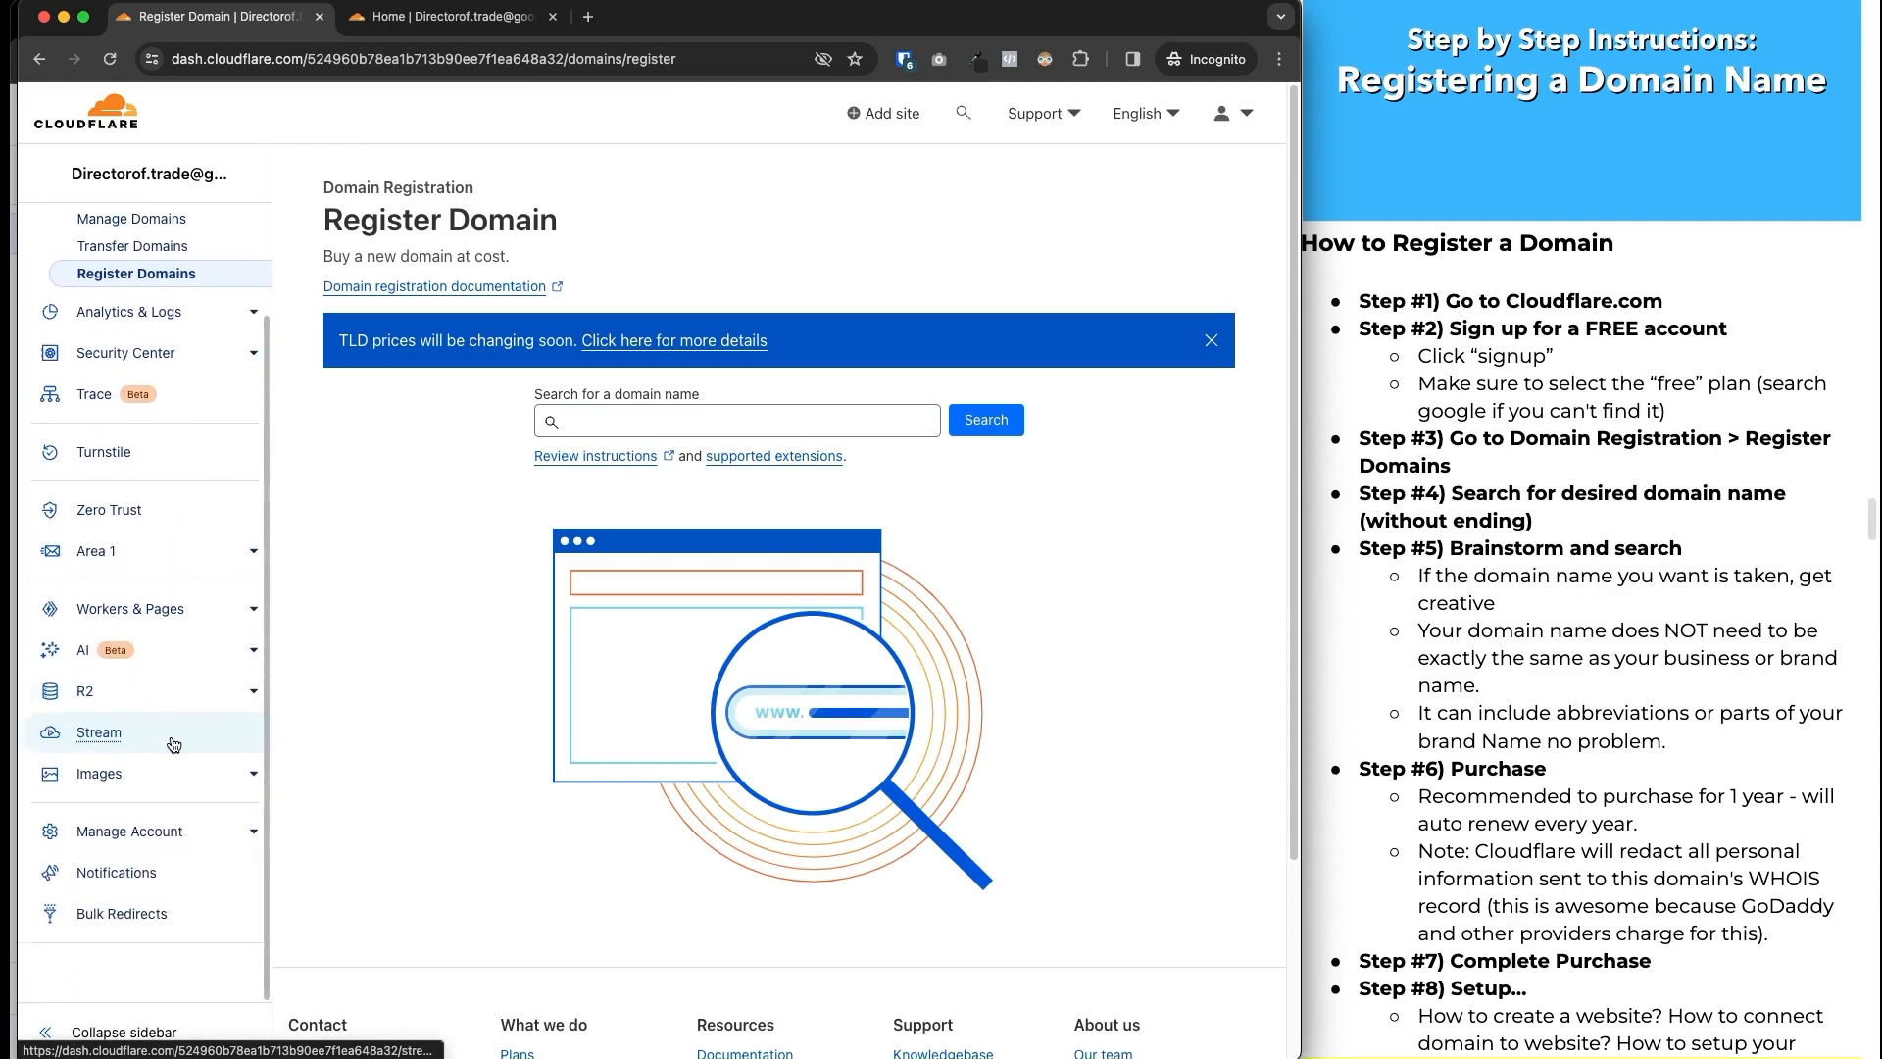
{"action": "scroll", "coordinate": [161, 589], "scroll_direction": "up", "scroll_amount": 3}
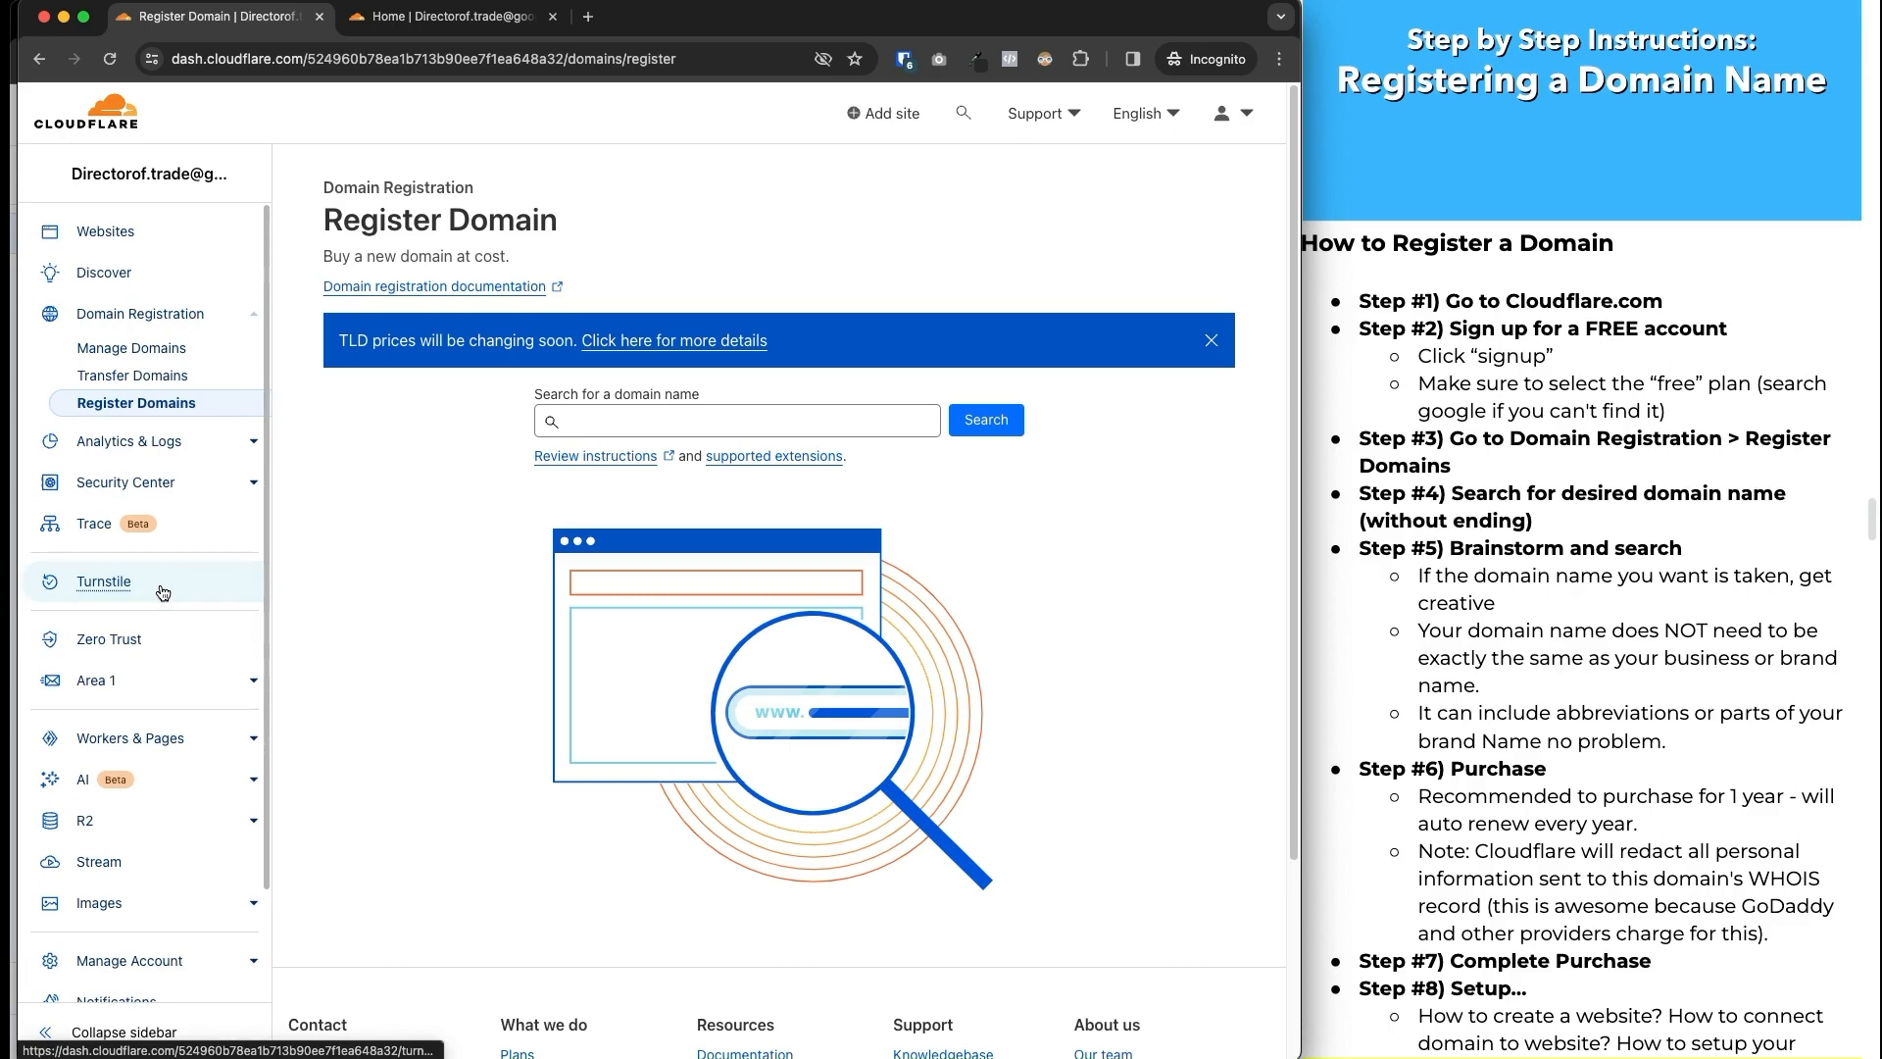
Scroll through the How to Register a Domain notes down to Step #8 Setup.
{"action": "left_click", "coordinate": [1634, 647]}
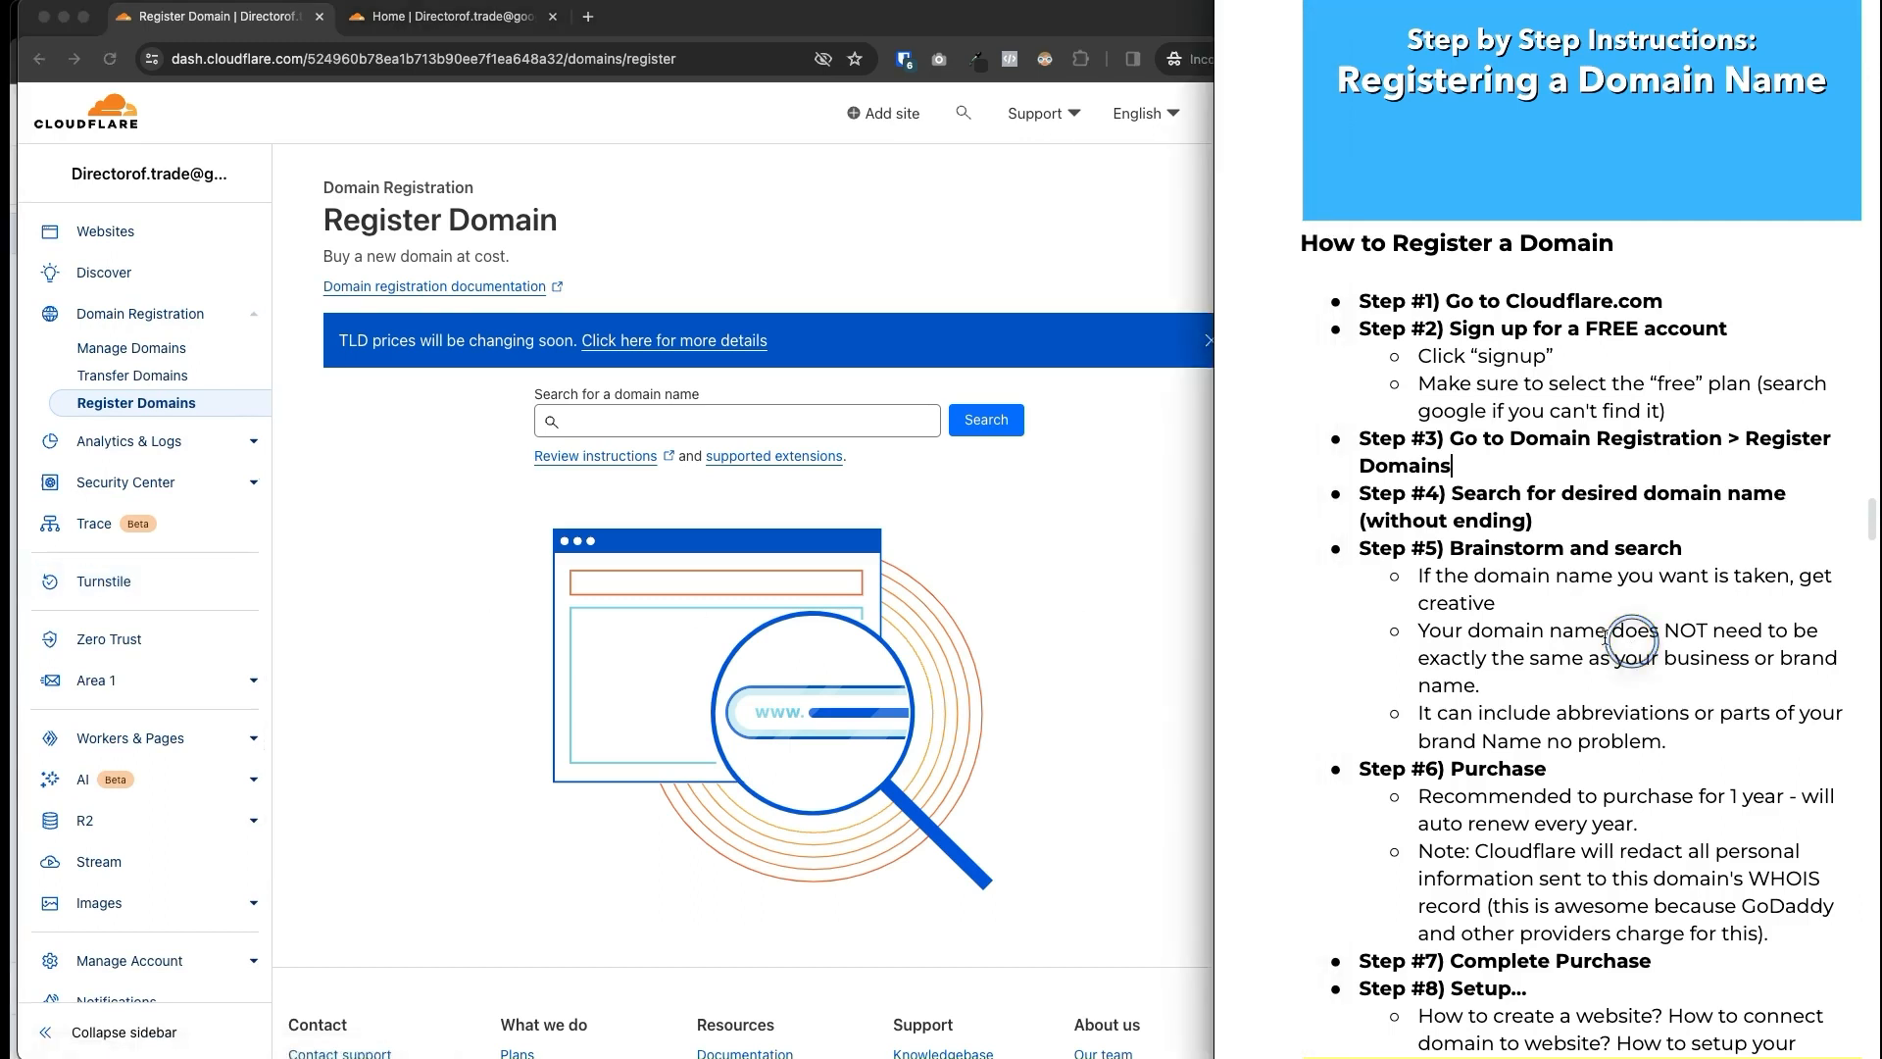
{"action": "scroll", "coordinate": [1585, 617], "scroll_direction": "down", "scroll_amount": 4}
{"action": "scroll", "coordinate": [1585, 618], "scroll_direction": "down", "scroll_amount": 2}
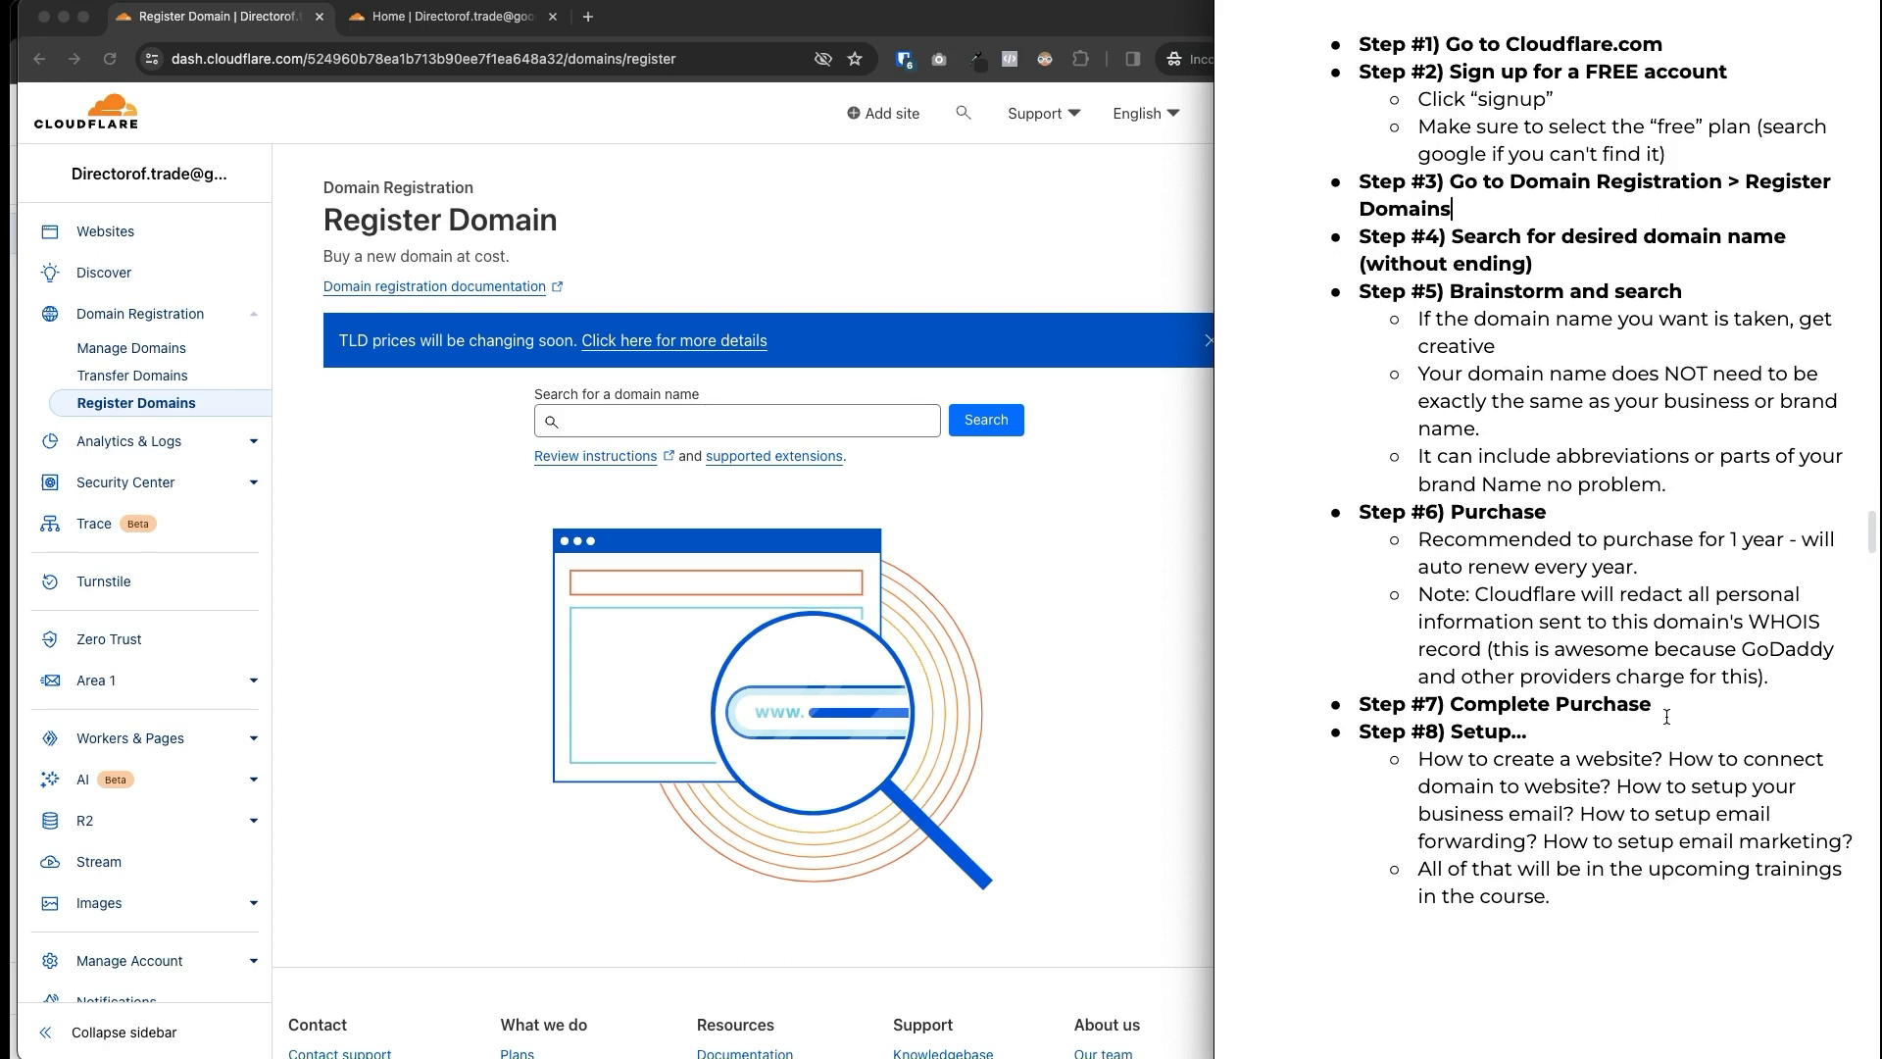
{"action": "scroll", "coordinate": [1666, 716], "scroll_direction": "up", "scroll_amount": 3}
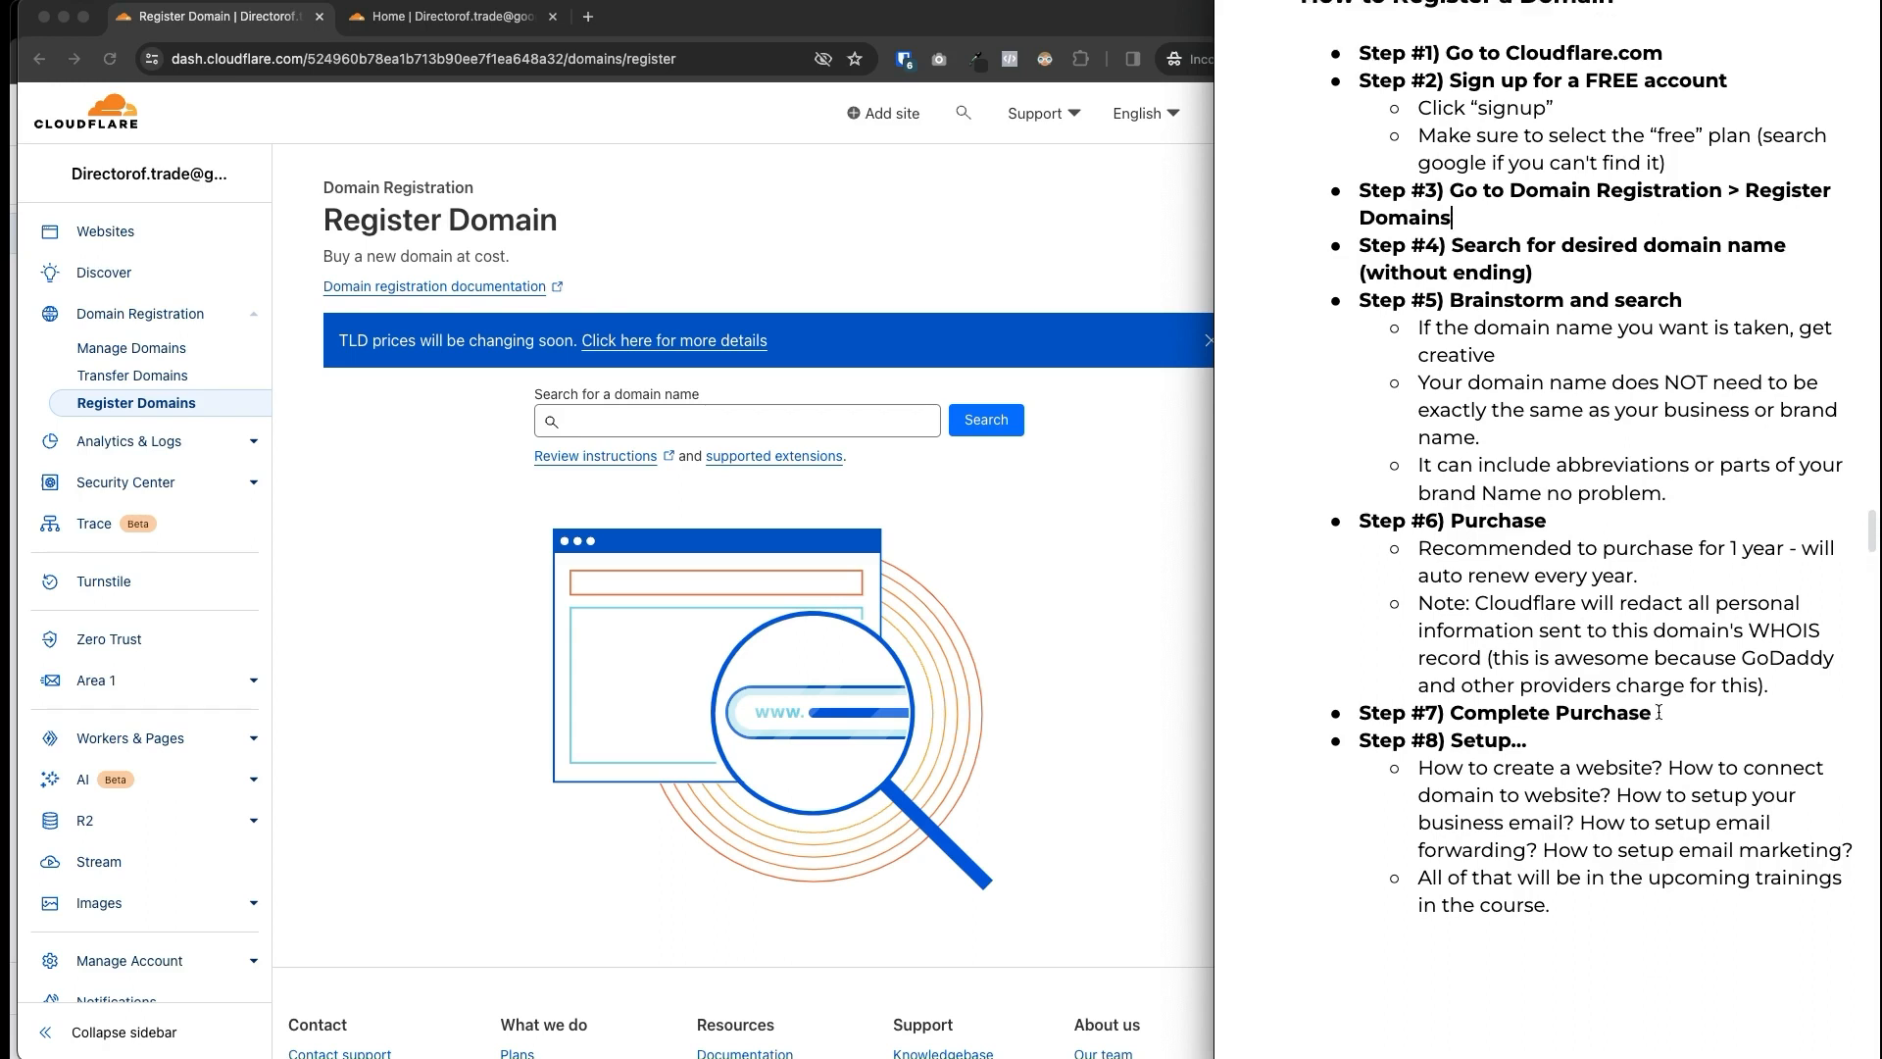
{"action": "scroll", "coordinate": [1655, 712], "scroll_direction": "up", "scroll_amount": 1}
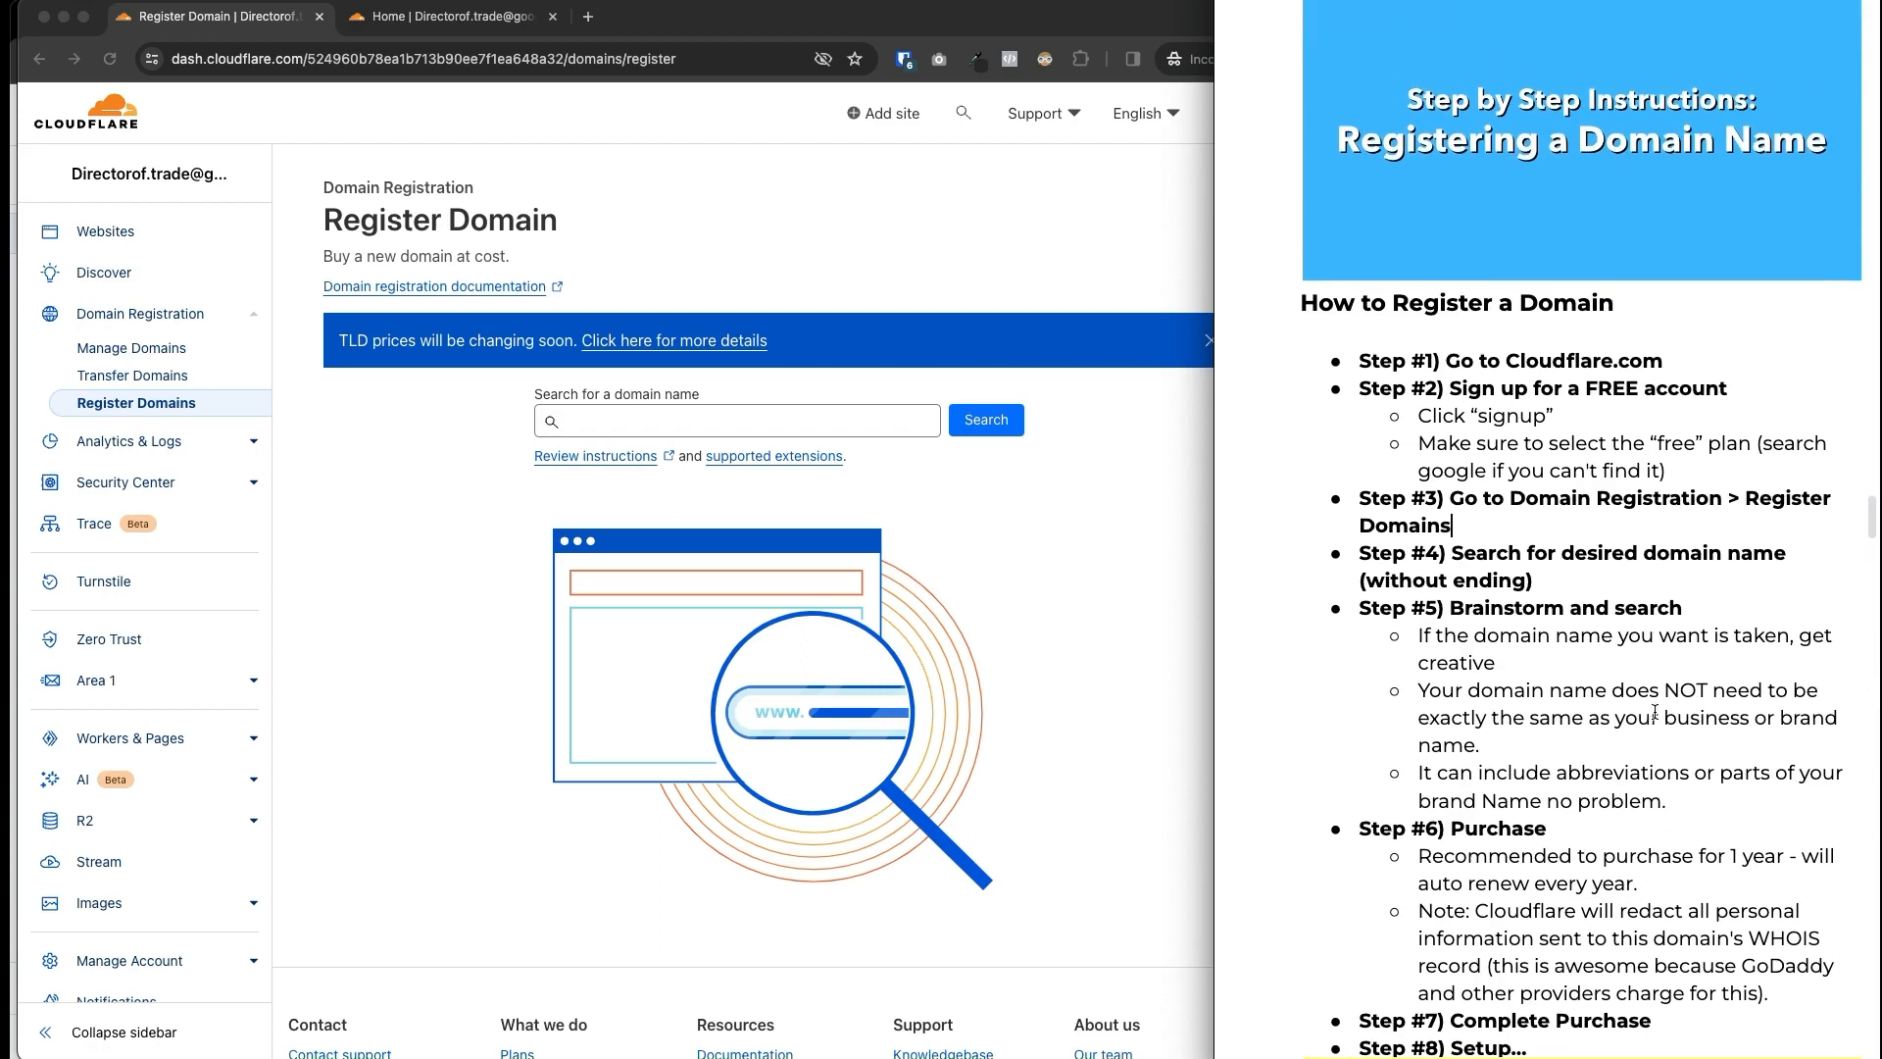
{"action": "scroll", "coordinate": [1655, 712], "scroll_direction": "up", "scroll_amount": 1}
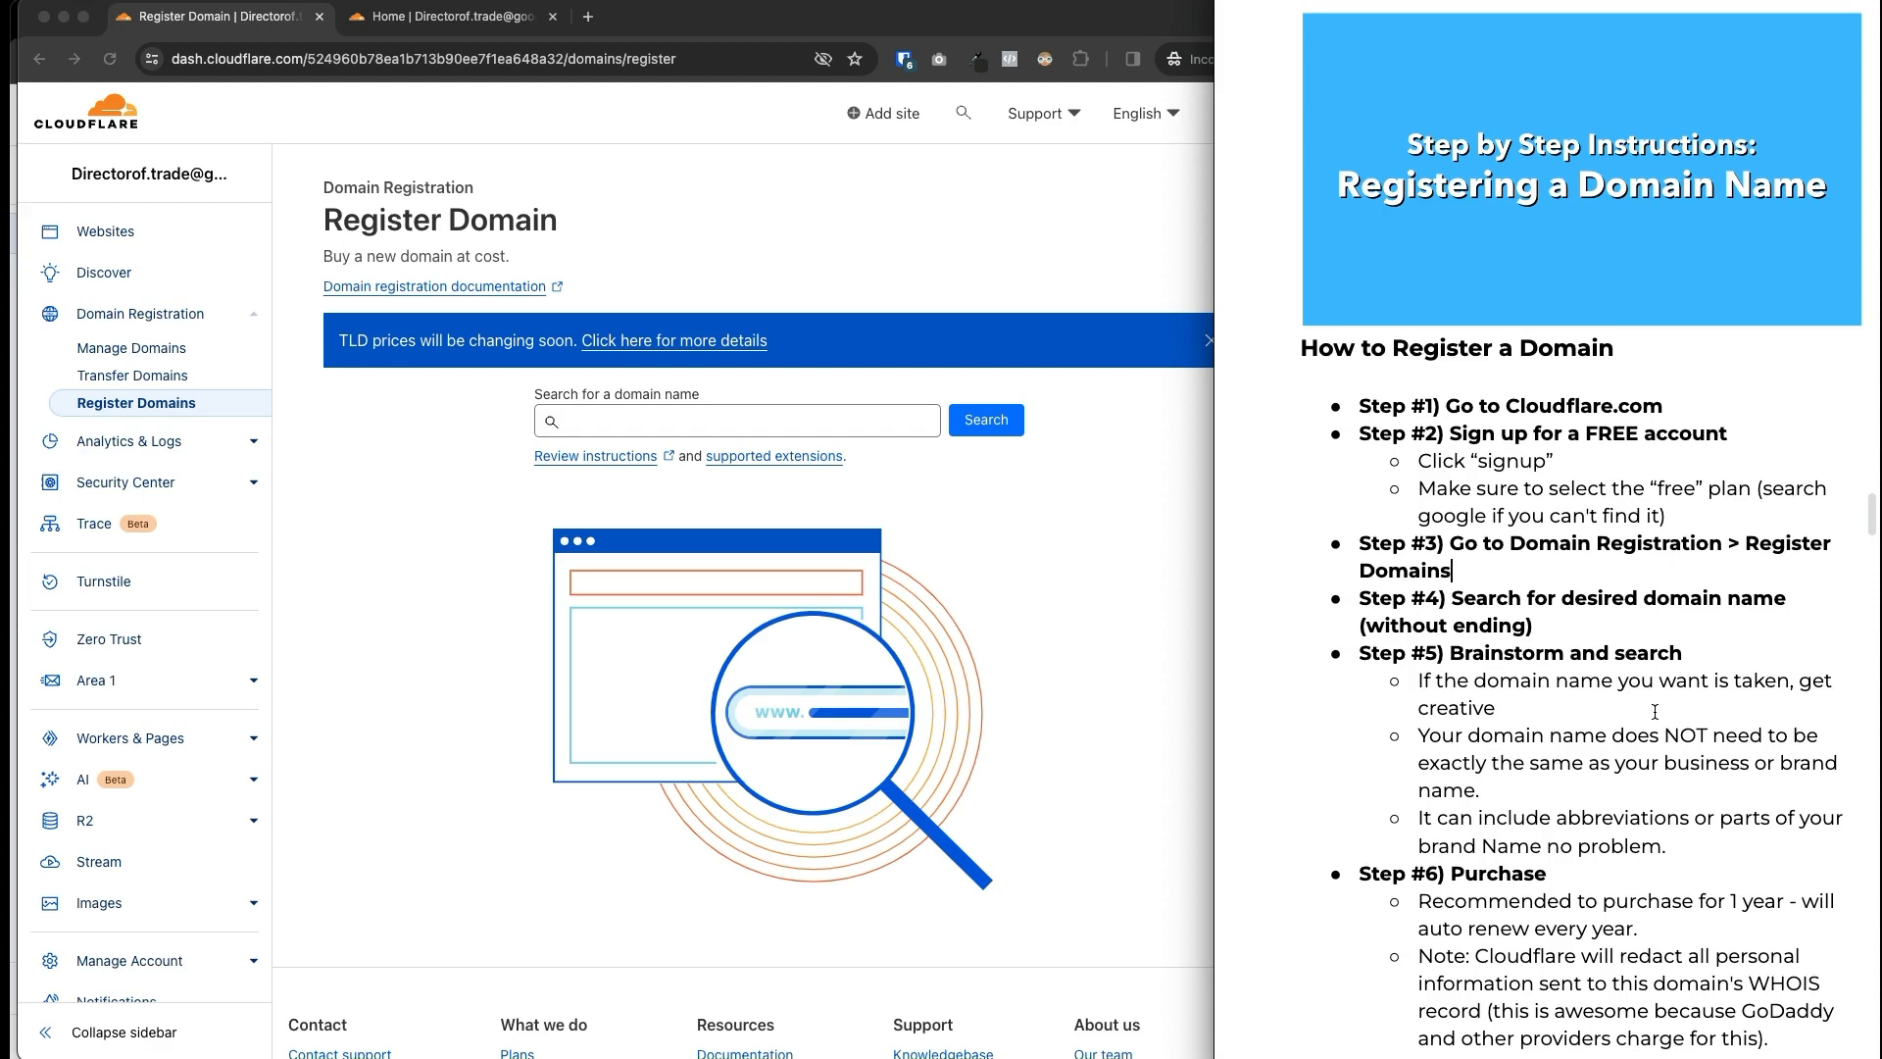
{"action": "scroll", "coordinate": [1655, 712], "scroll_direction": "down", "scroll_amount": 10}
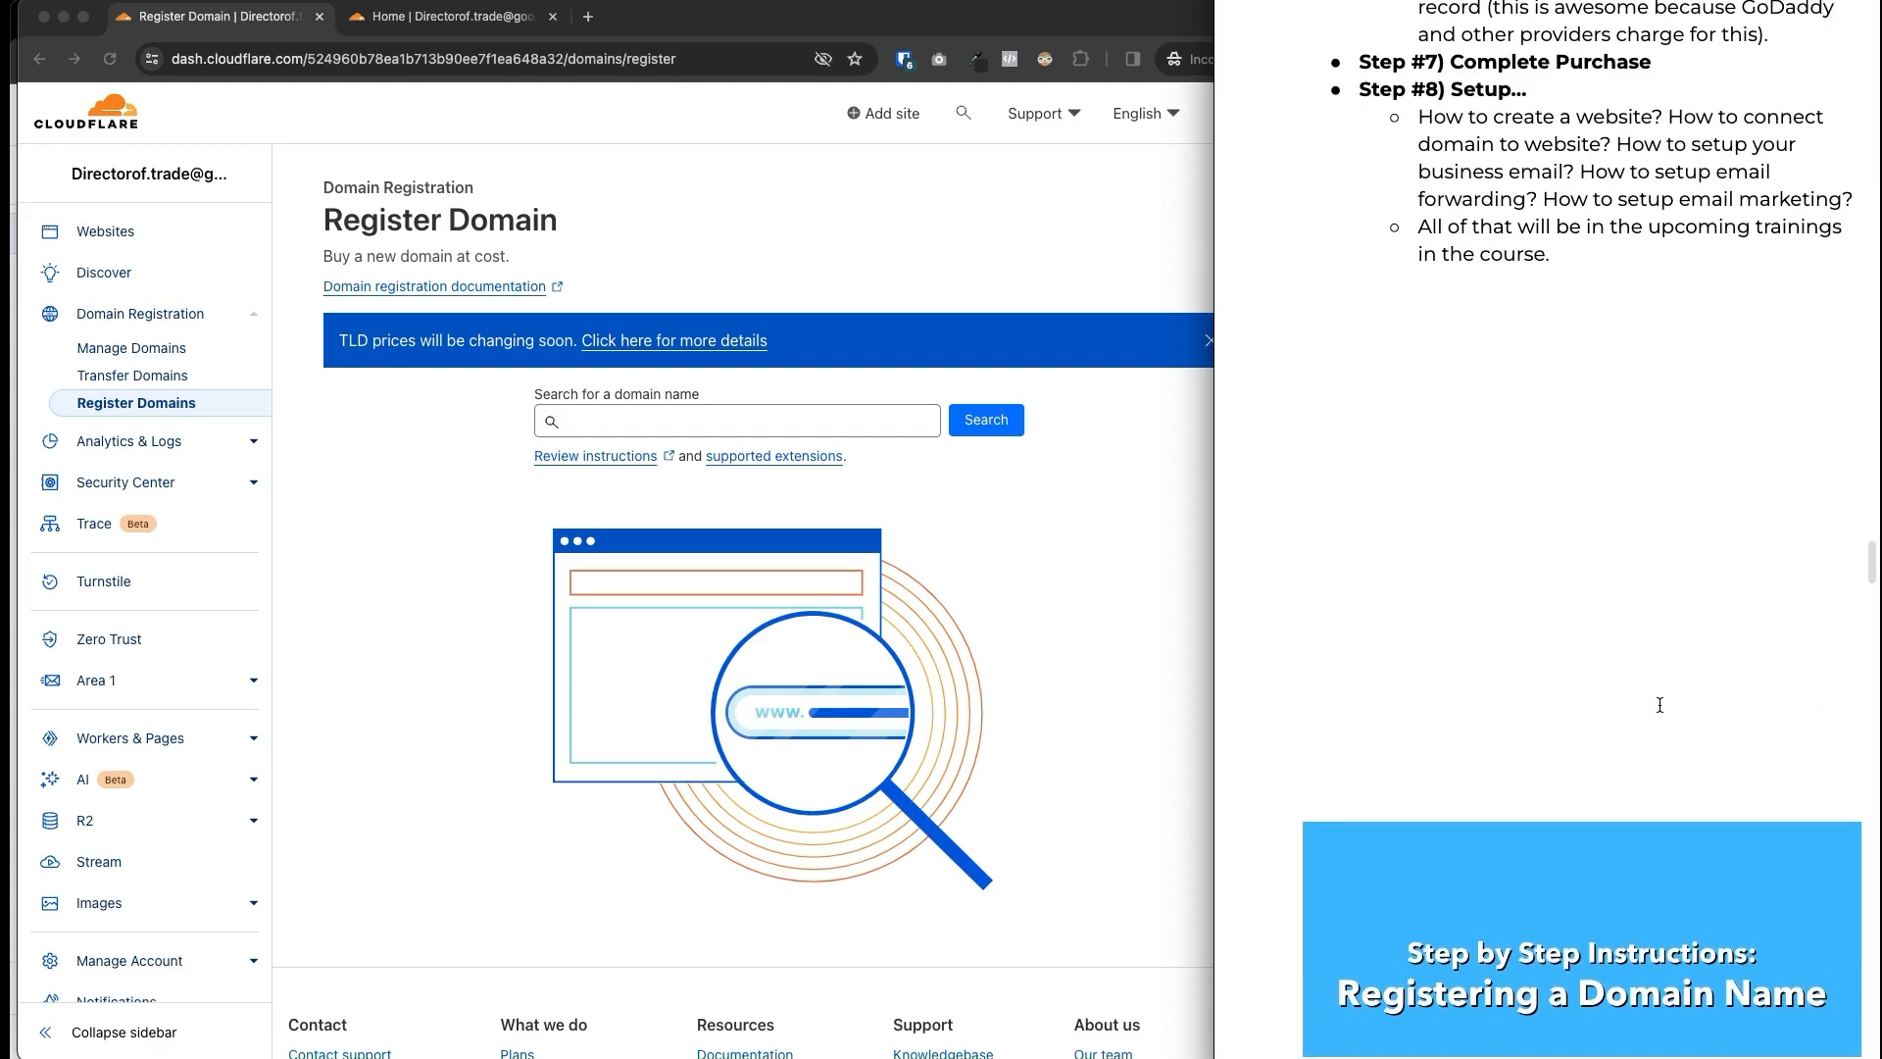
{"action": "scroll", "coordinate": [1660, 705], "scroll_direction": "down", "scroll_amount": 5}
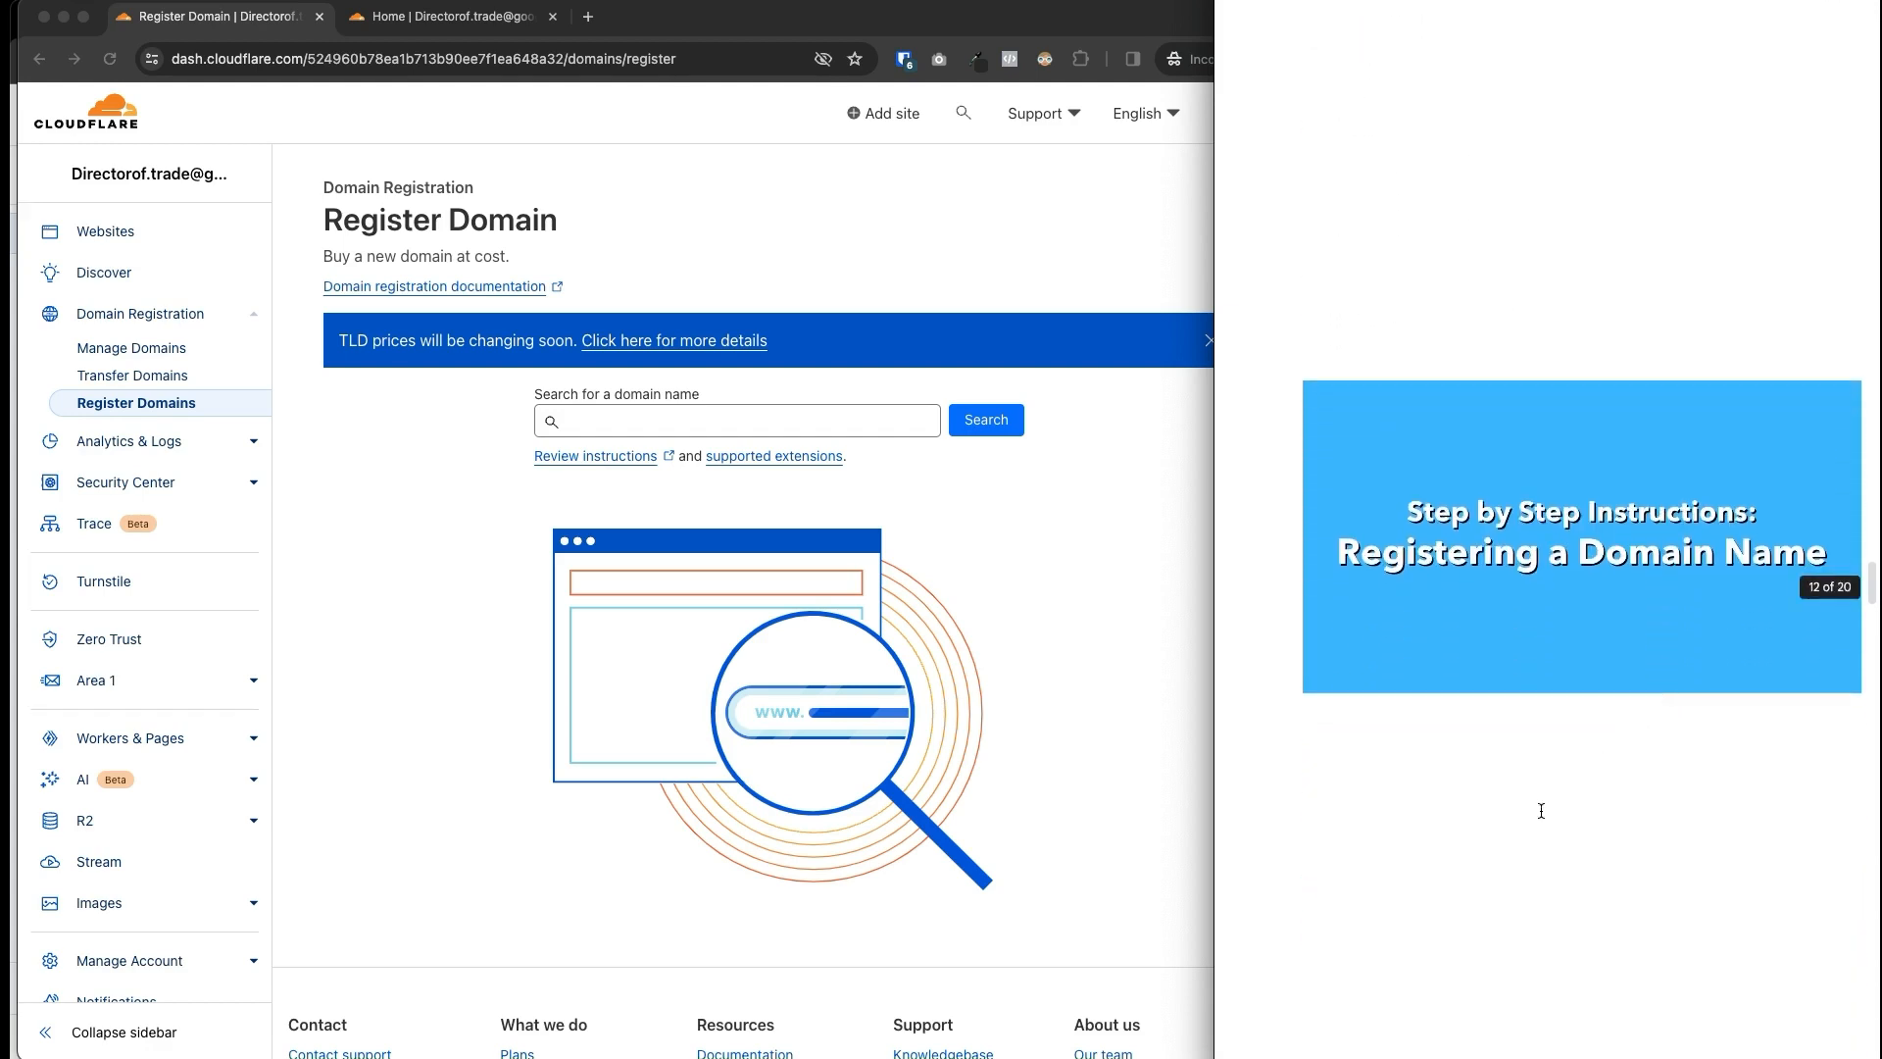